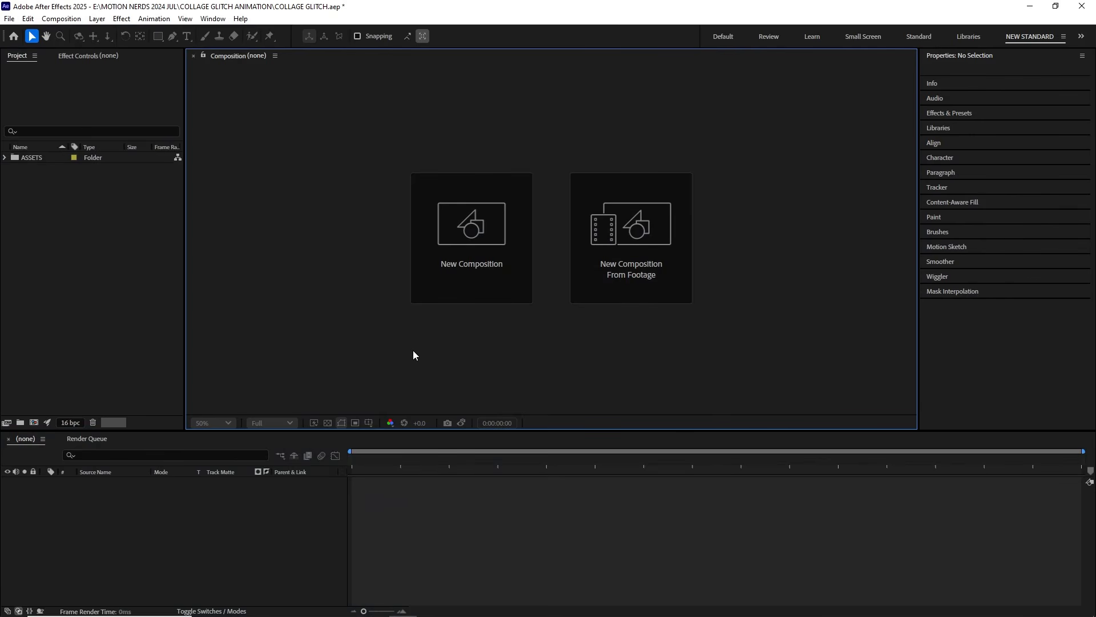
Step: Create a 1080 x 1080 composition named ELE_1 at 24 fps with a two-second duration
click(61, 18)
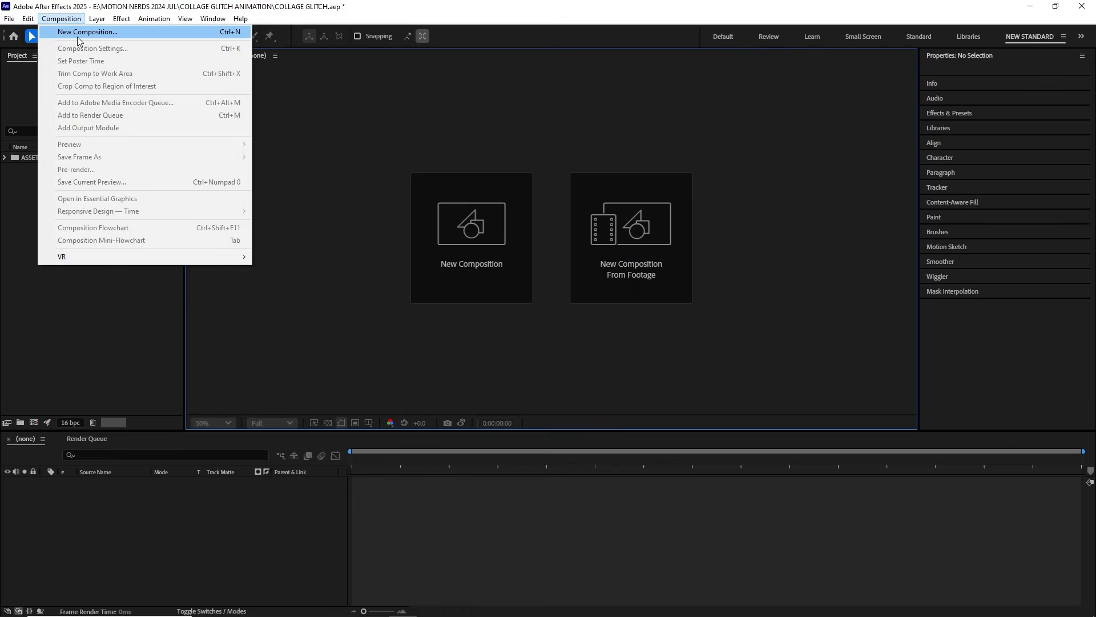
click(79, 37)
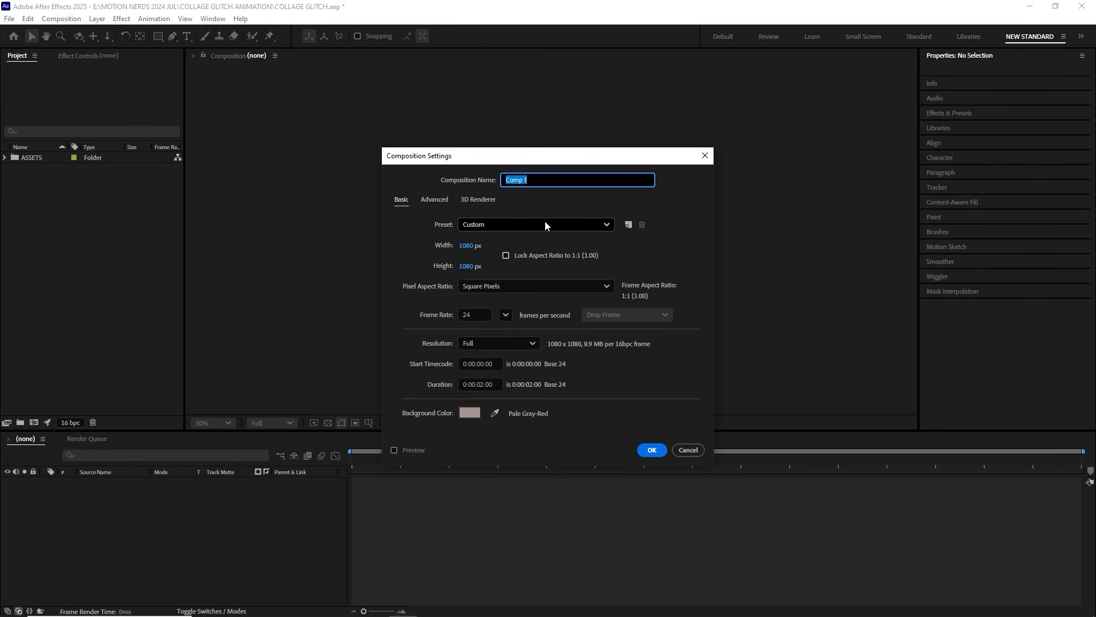
text(ELE_1)
key(Return)
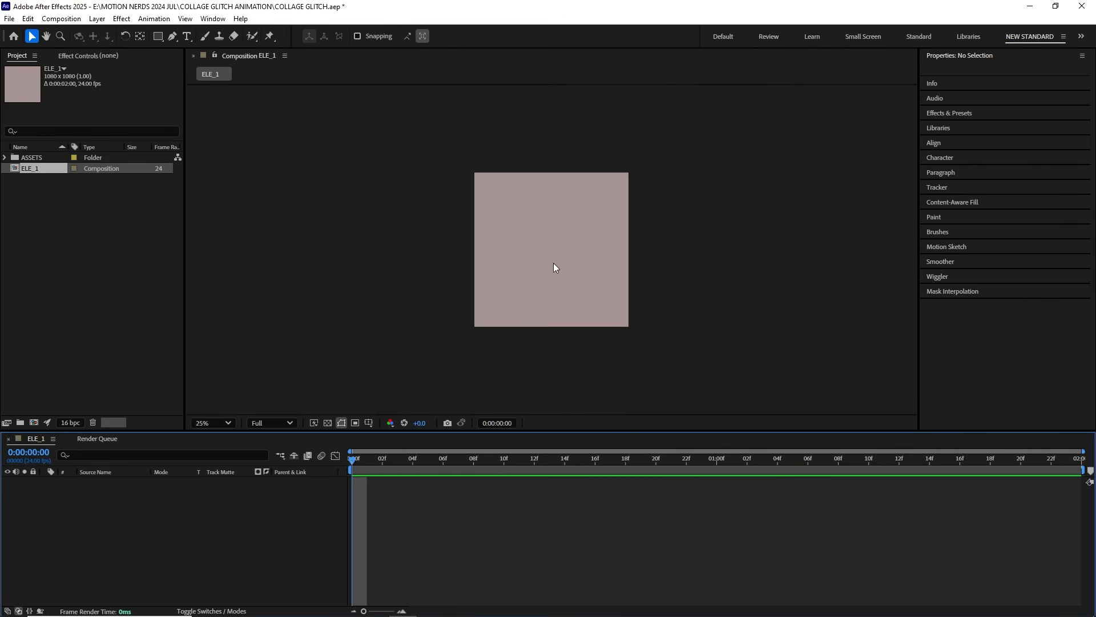
Step: Add an empty shape layer to the composition and name it Front
click(97, 18)
mouse_move(57, 30)
click(388, 94)
click(132, 485)
key(Return)
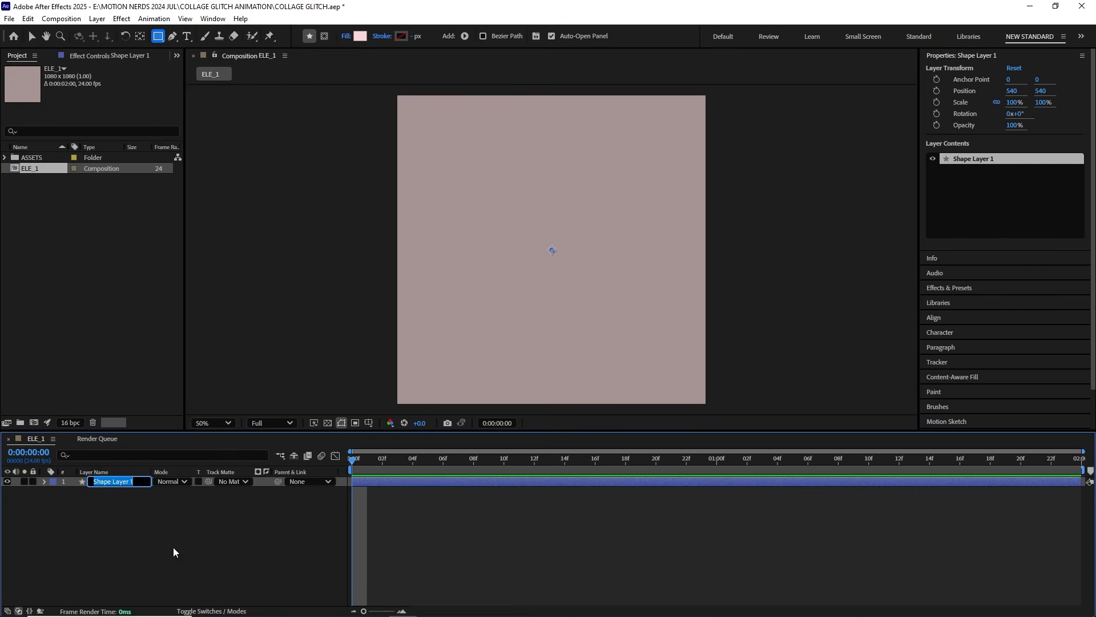
text(Front)
key(Return)
Step: Choose the Pen tool with no fill and a solid red stroke 200 px wide
key(g)
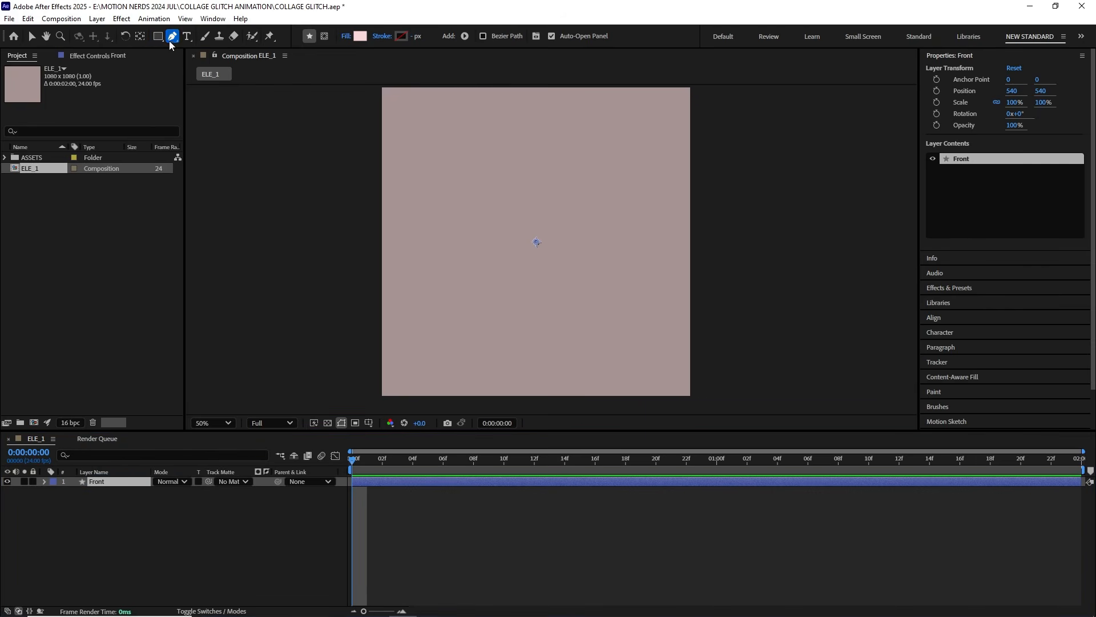
click(346, 36)
click(561, 345)
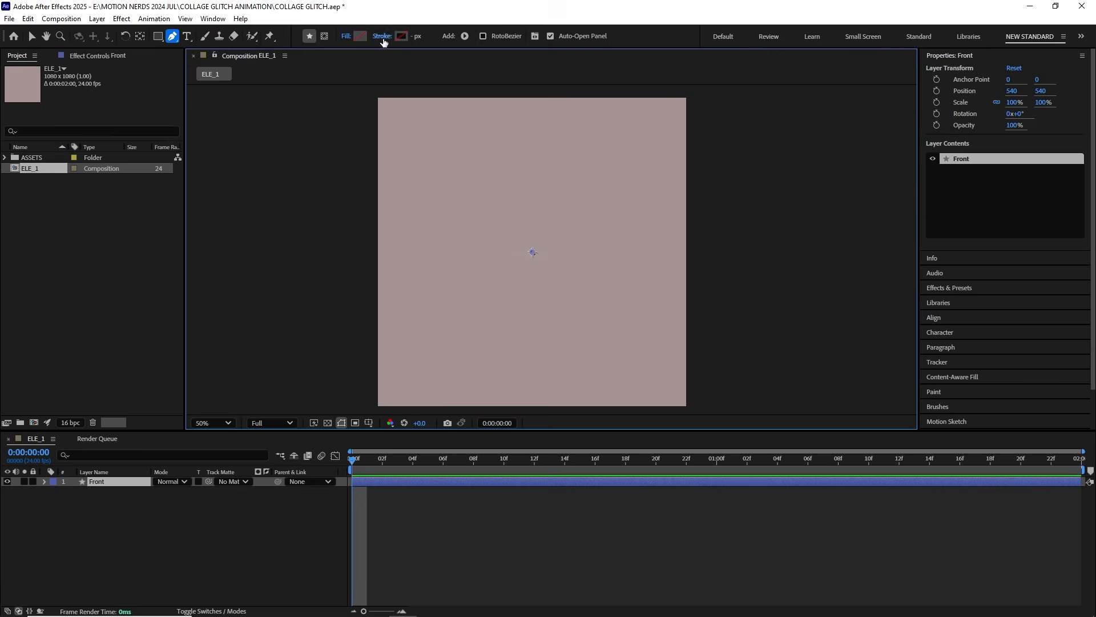
click(382, 36)
click(507, 284)
key(Return)
text(2)
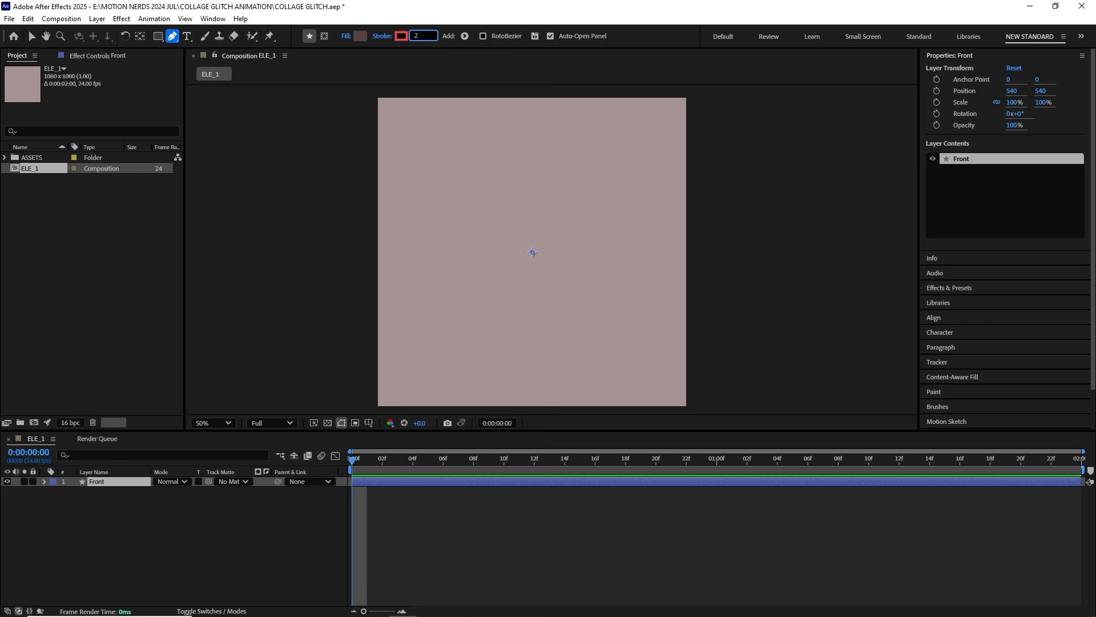
text(0)
key(Return)
Step: Turn on the title/action safe guides in the composition view
mouse_move(497, 311)
mouse_down()
mouse_move(437, 297)
mouse_move(425, 314)
mouse_up()
click(368, 424)
click(394, 431)
Step: Draw a diagonal two-point line rising from lower left to upper right on Front and adjust both end points inside the safe area
key(g)
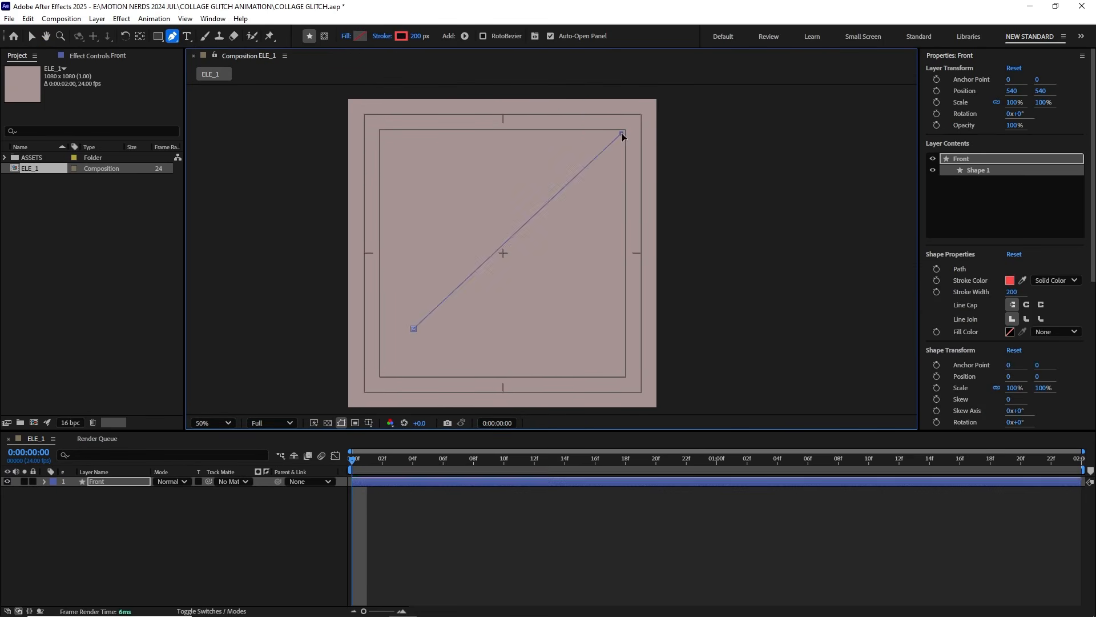
click(621, 136)
key(v)
drag(621, 136, 623, 154)
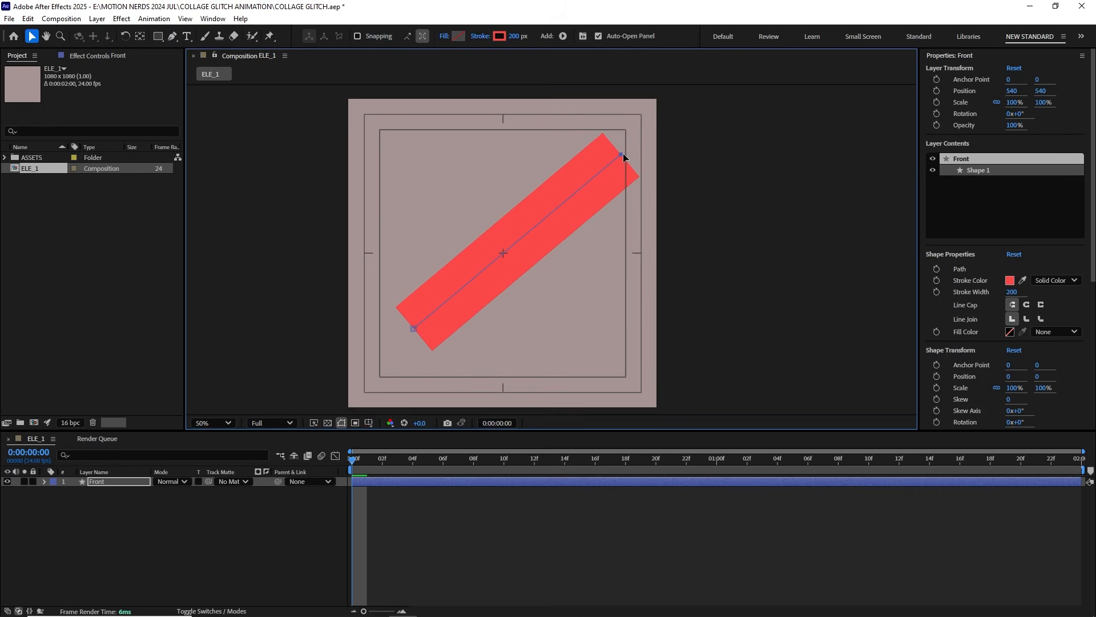
scroll(503, 239, down, 3)
drag(416, 302, 400, 309)
drag(580, 137, 612, 166)
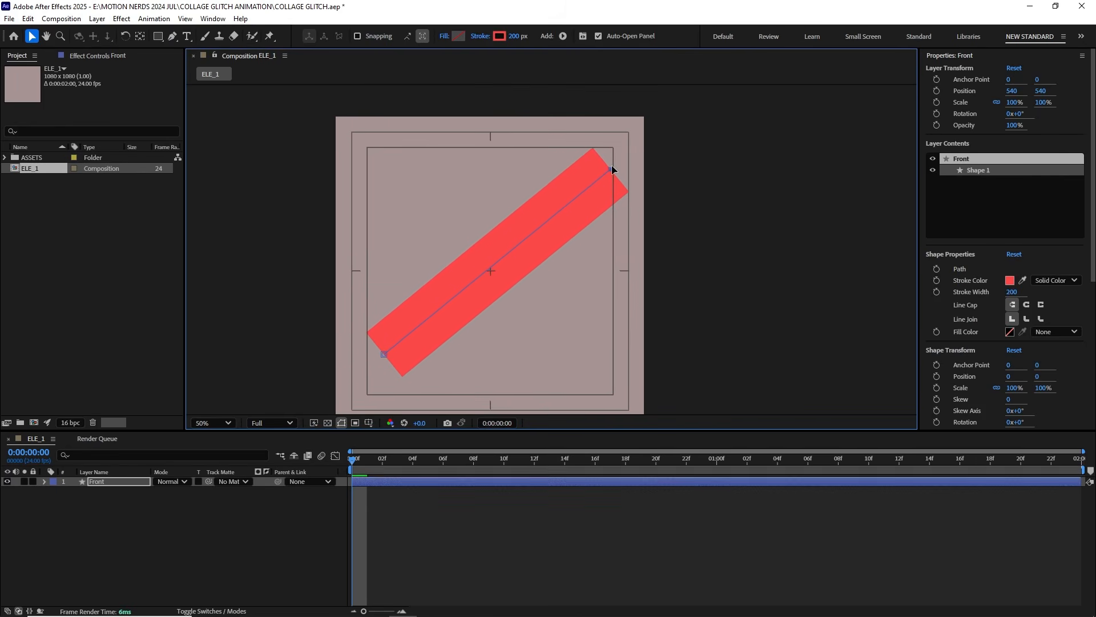
drag(529, 265, 542, 233)
Step: Taper the Front layer's stroke to a point by setting its taper Start Length to 100%
click(101, 482)
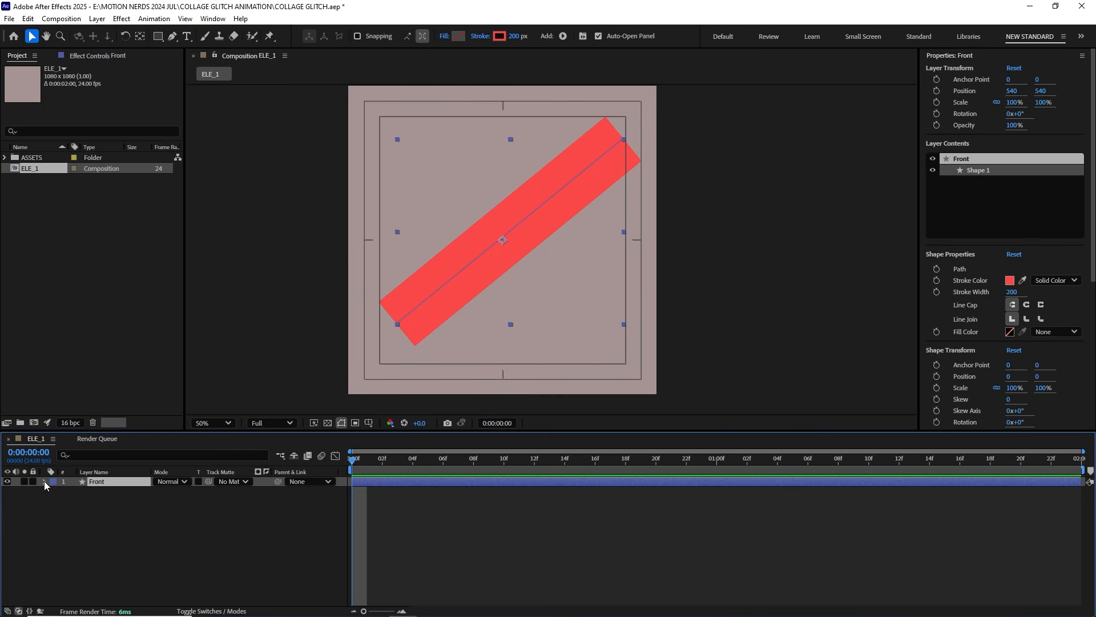
click(44, 482)
click(87, 521)
click(73, 521)
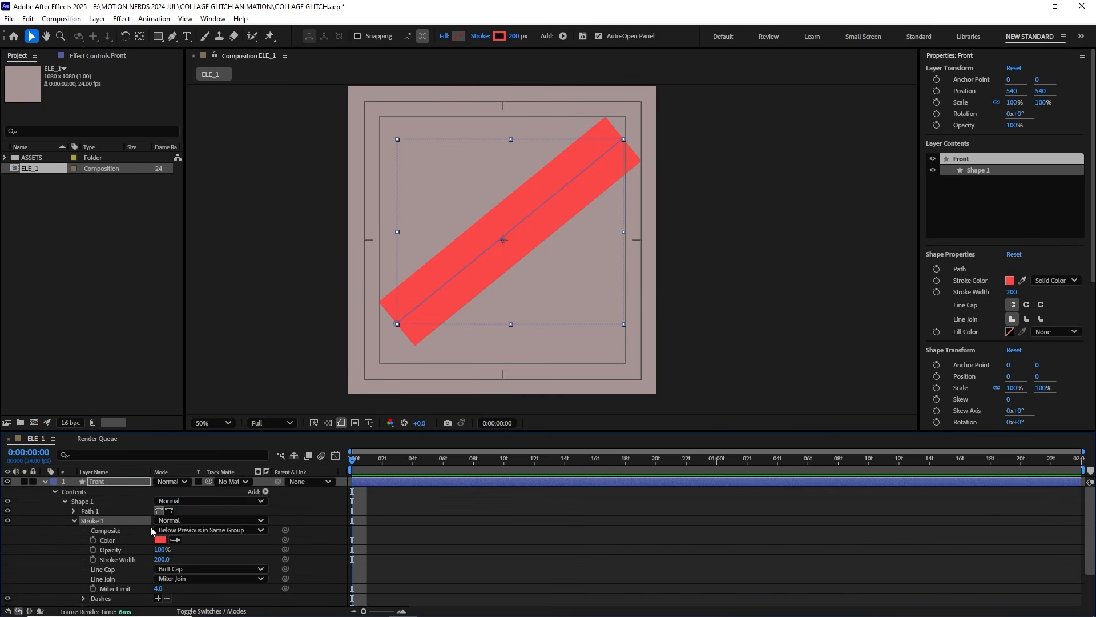
scroll(150, 526, down, 2)
click(84, 562)
scroll(143, 551, down, 2)
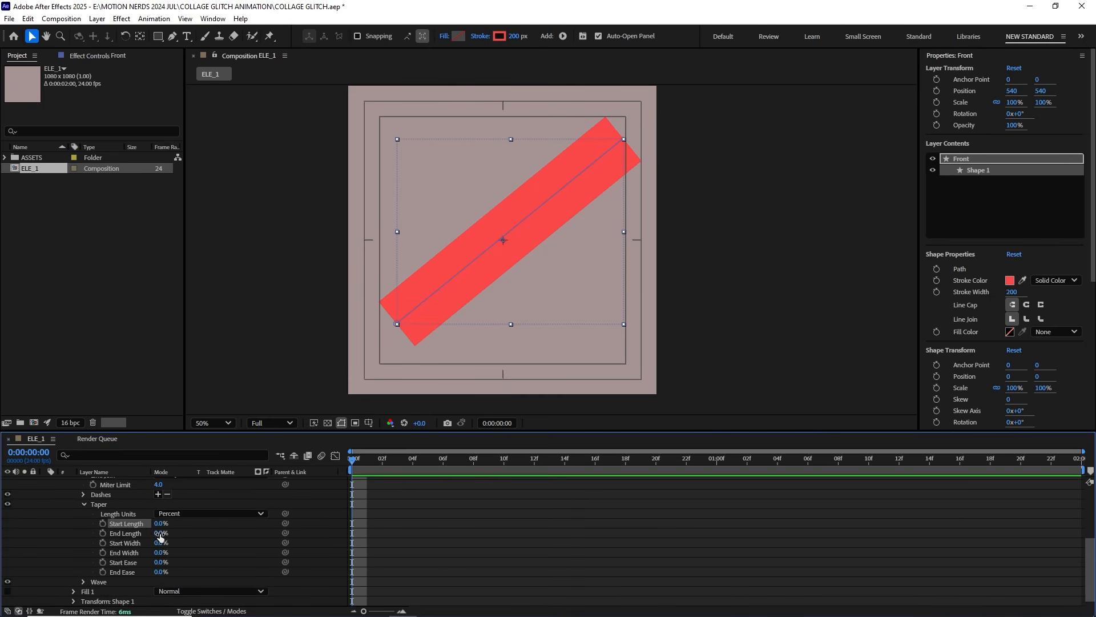
drag(161, 523, 223, 515)
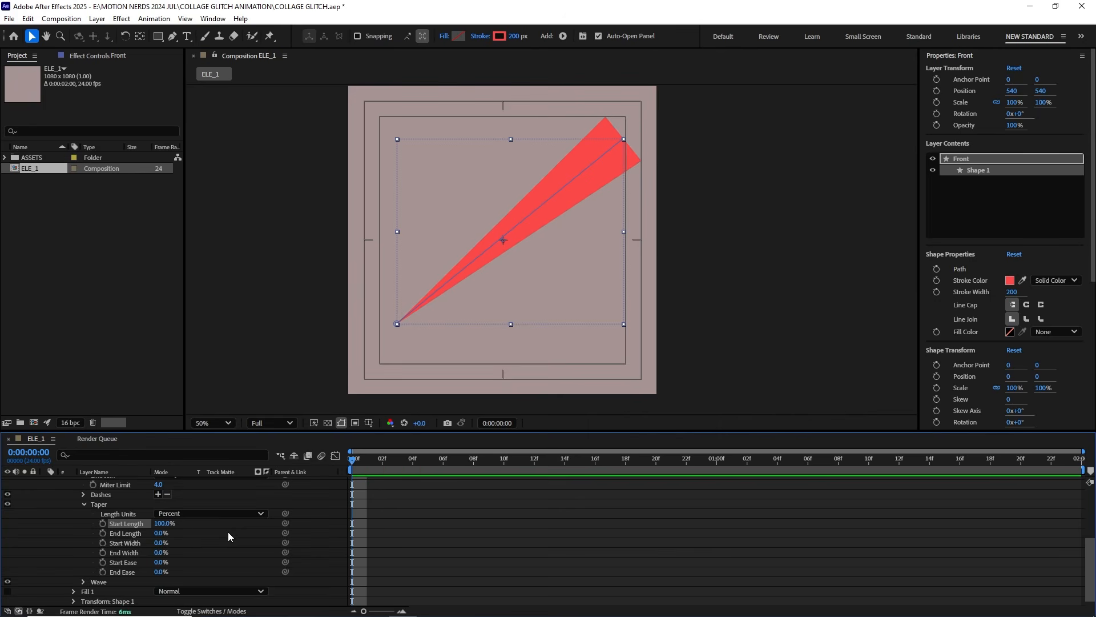
Step: Add Trim Paths to the Front layer and keyframe its End at 0% on the first frame
scroll(217, 520, up, 4)
click(110, 481)
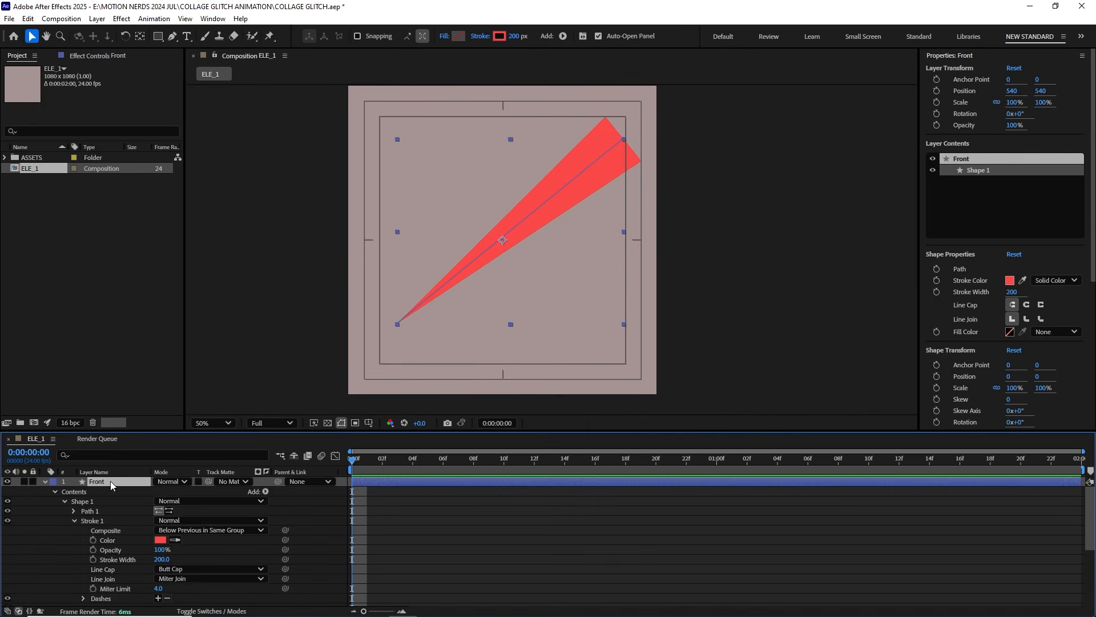
click(74, 521)
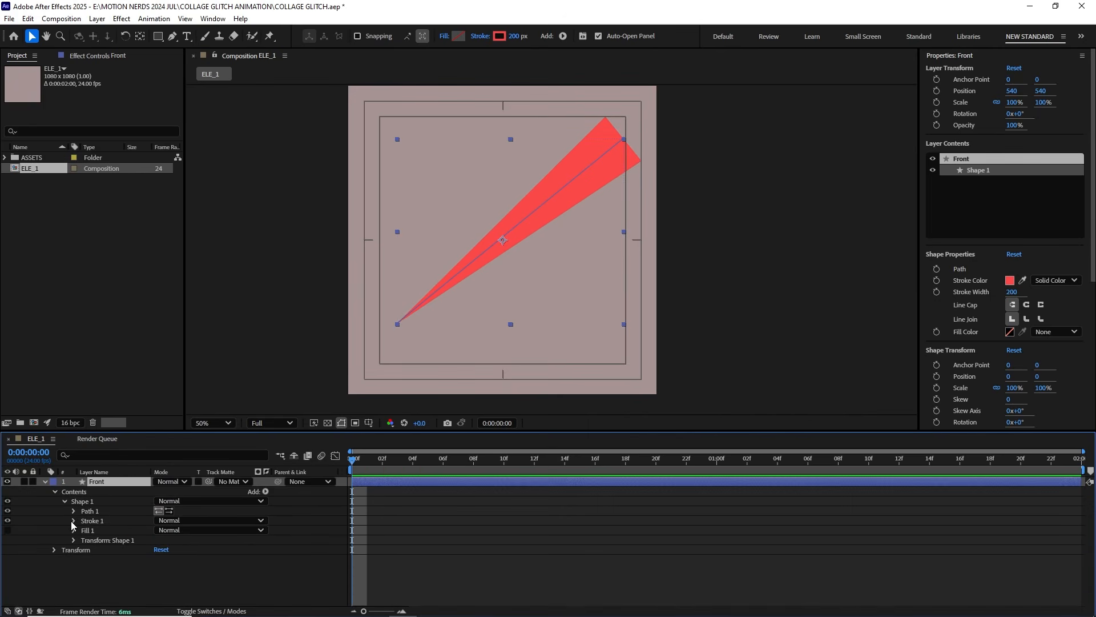
click(266, 492)
click(322, 430)
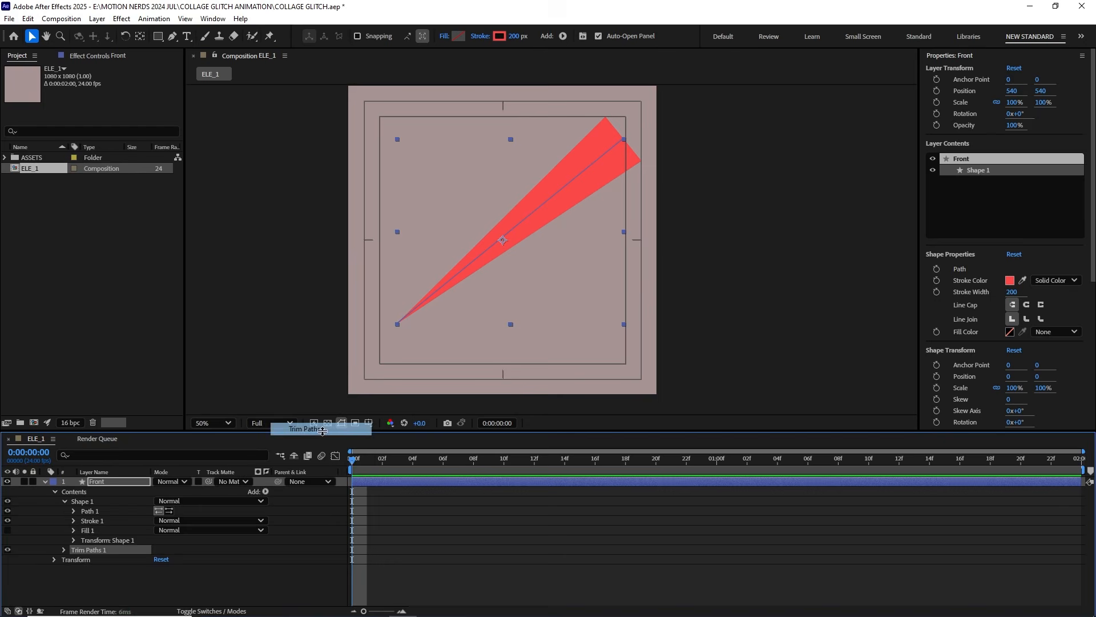
click(64, 549)
drag(163, 572, 83, 574)
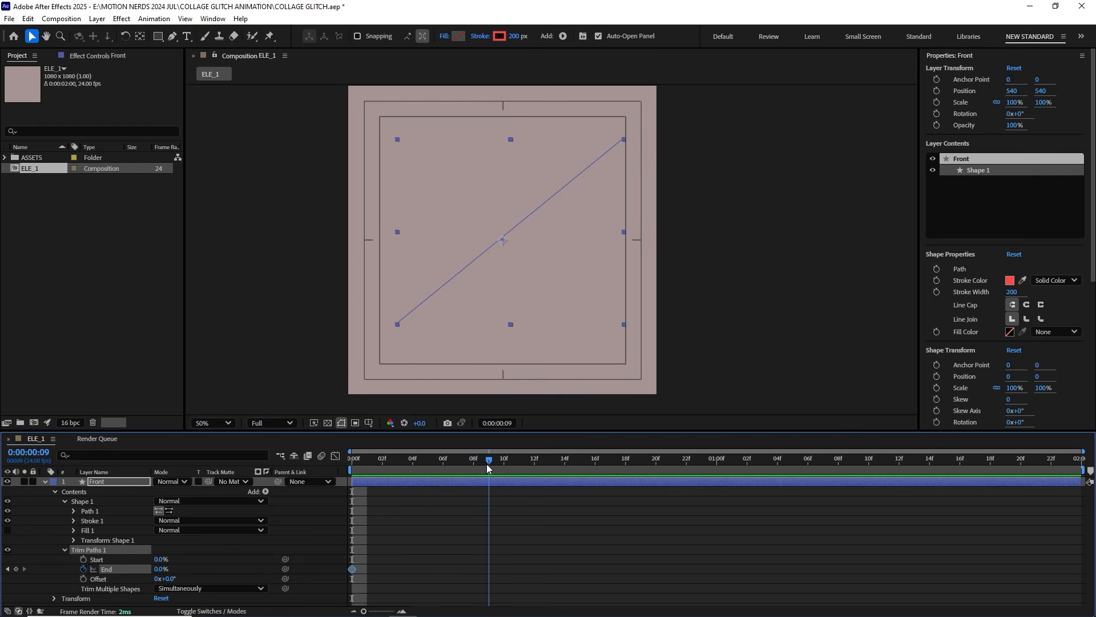
Step: Keyframe the Trim Paths End at 100% at 0:00:00:09
click(161, 569)
text(100)
key(Return)
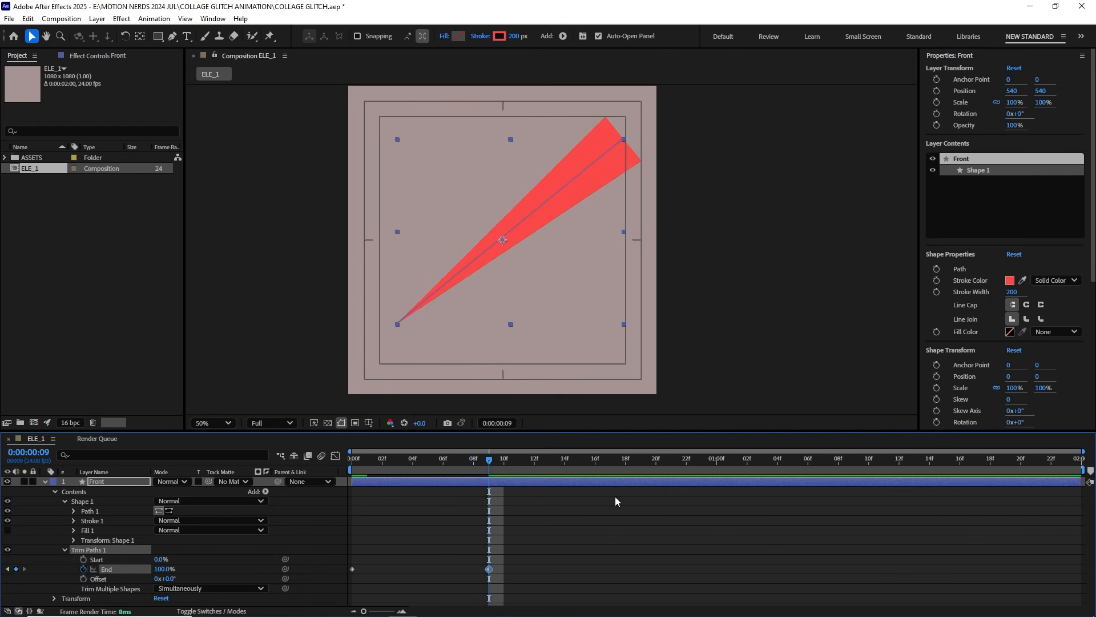
Step: Hold the Trim Paths End at 100% with a keyframe at 0:00:01:18, and keyframe it at 0% at 0:00:01:23
drag(917, 469, 990, 470)
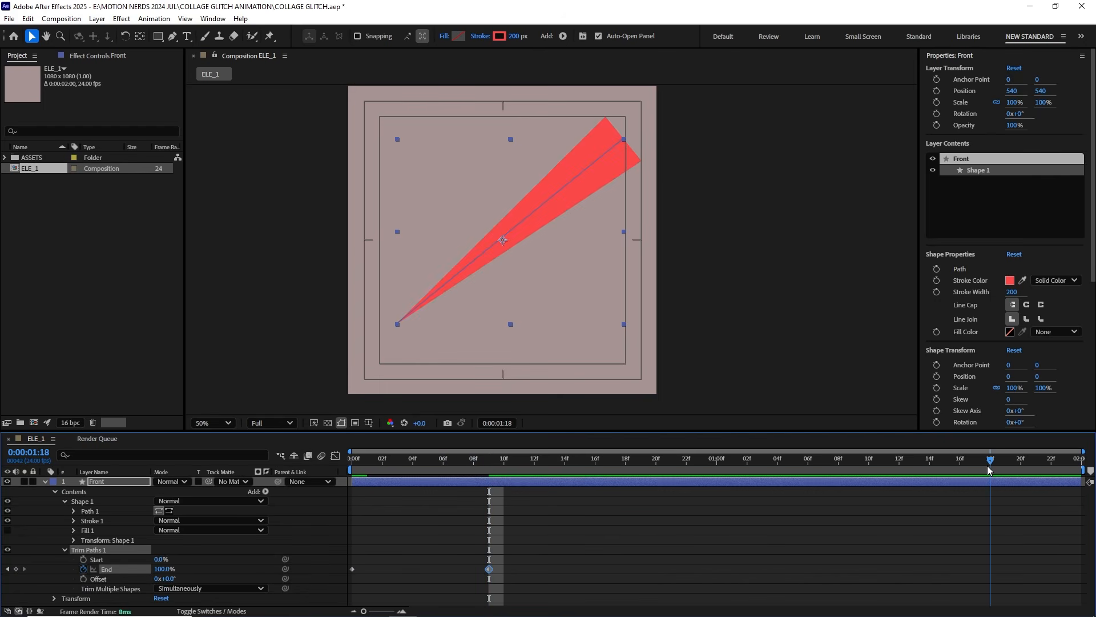
click(16, 568)
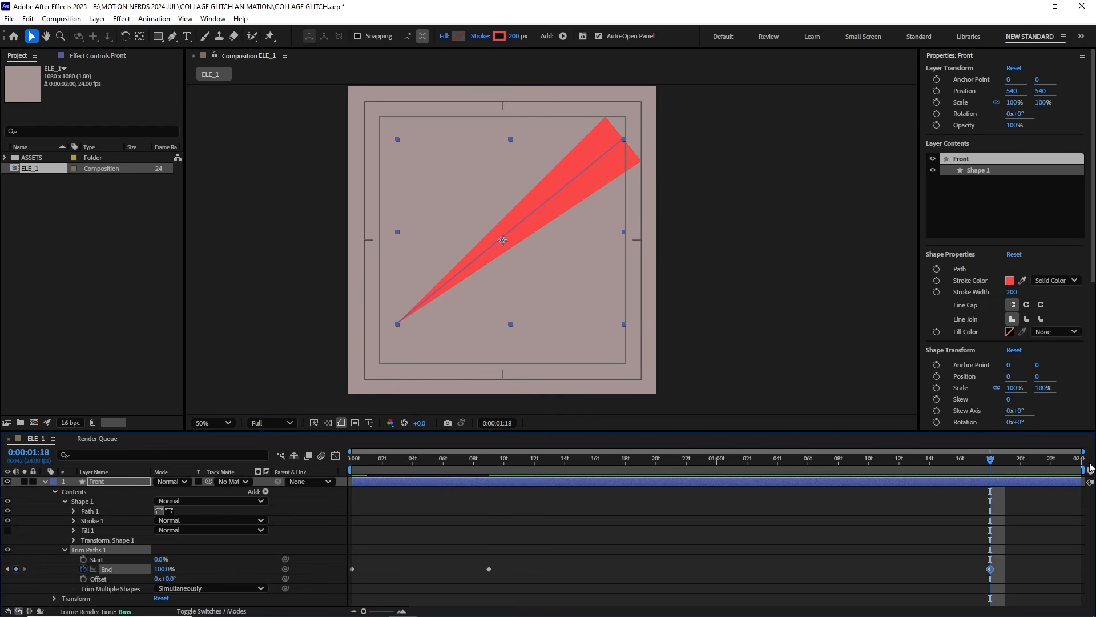
drag(165, 570, 98, 574)
Step: Play the trim animation from the first frame to check how the spike grows and retracts
click(581, 536)
key(Home)
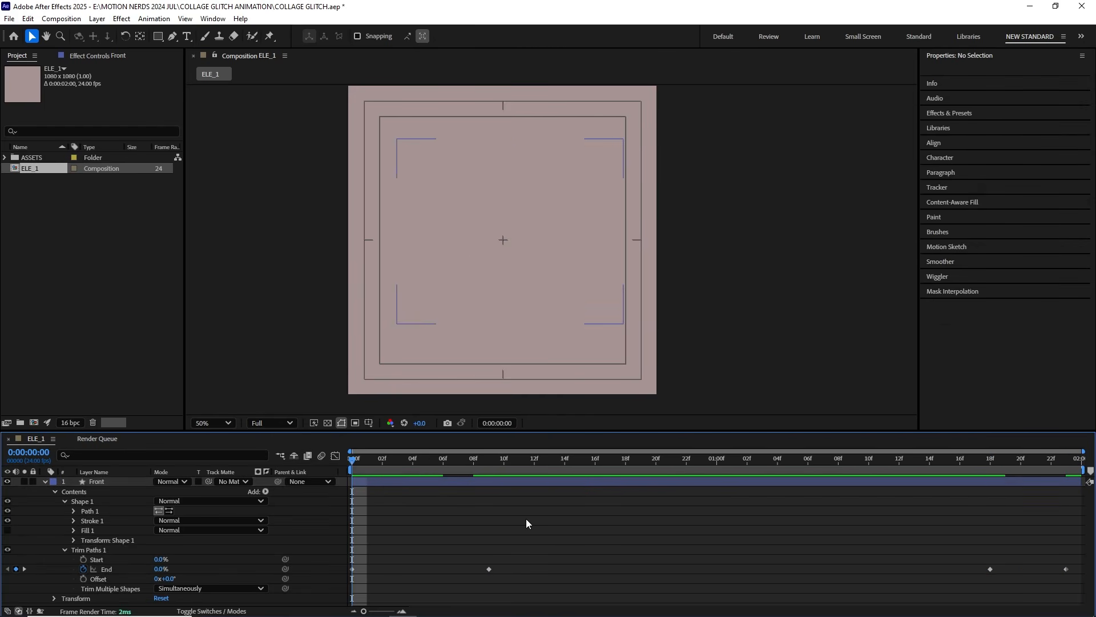
key(space)
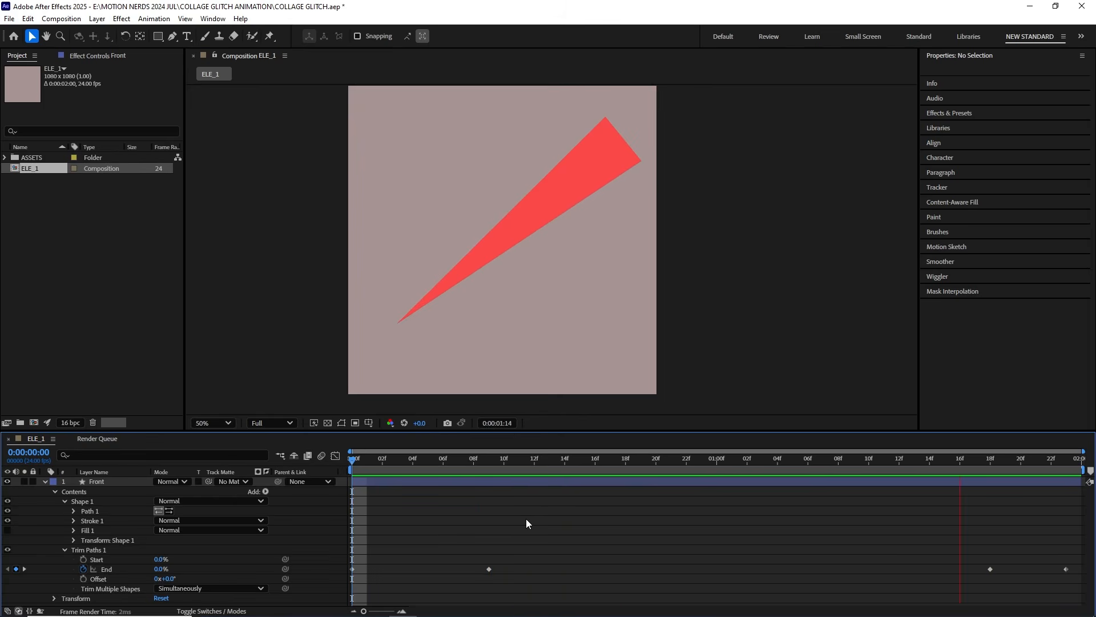
key(space)
Step: Apply Easy Ease to all keyframes of the Trim Paths End property
drag(495, 459, 488, 500)
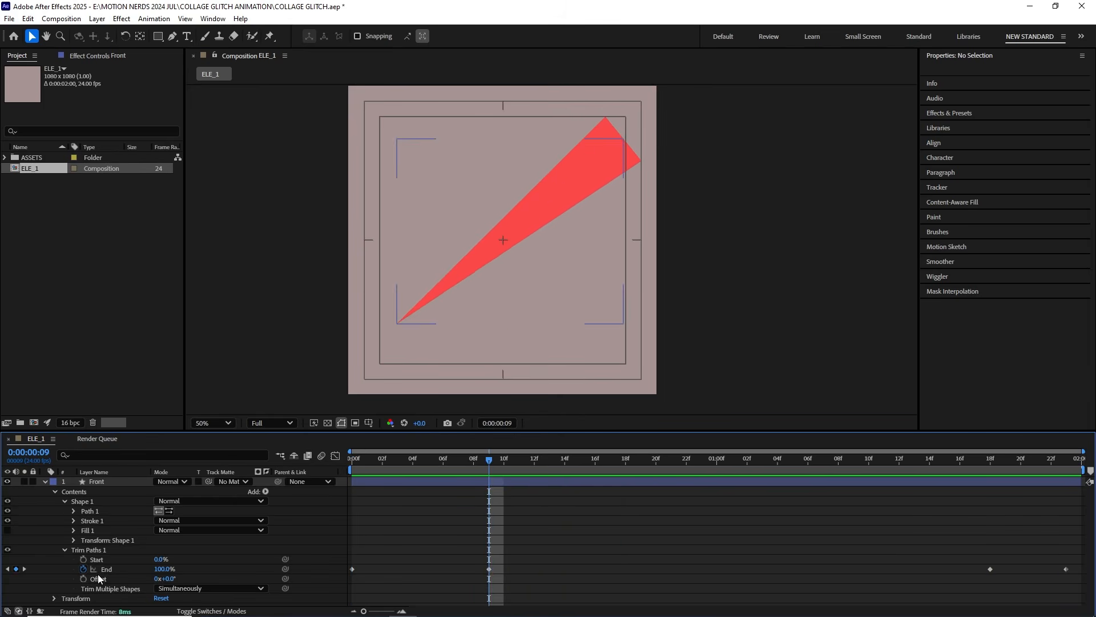
click(109, 569)
key(F9)
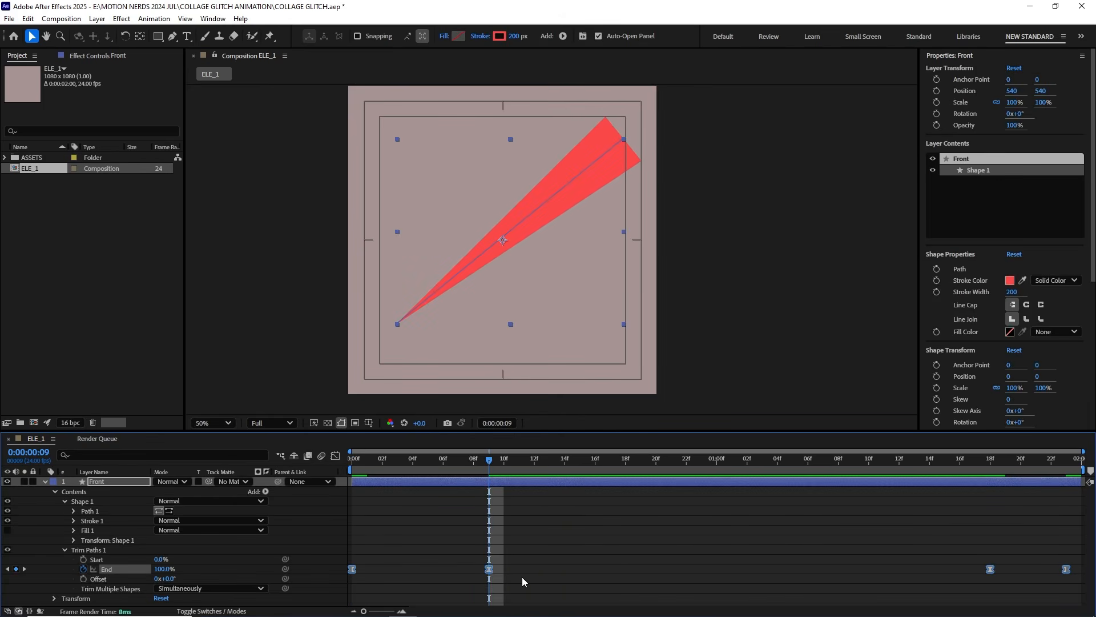
Step: Reshape the End property's speed graph so the reveal peaks near frame 2 and the retraction peaks near 0:00:01:22
click(335, 456)
right_click(414, 529)
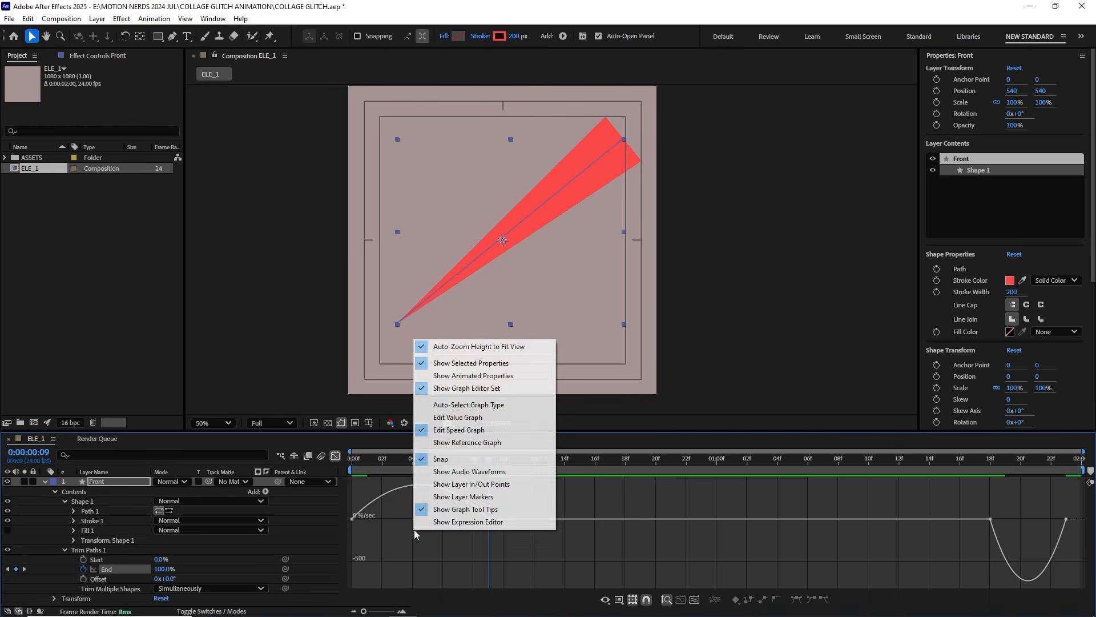
click(473, 435)
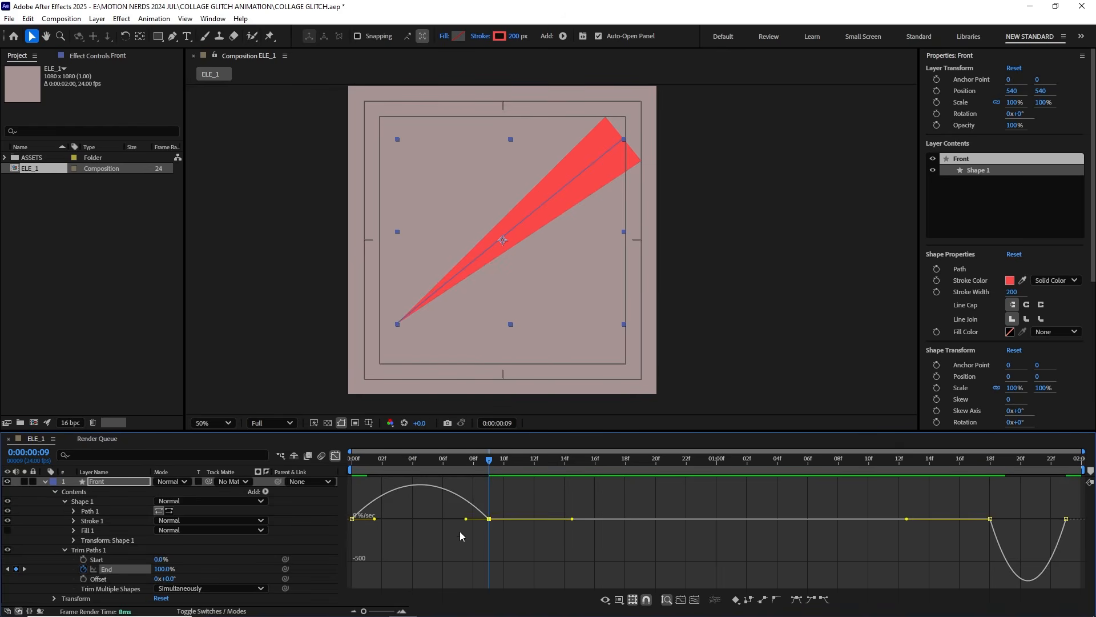
drag(925, 516, 1045, 543)
drag(370, 459, 415, 466)
Step: Play back the eased trim animation and return from the graph editor to the keyframe view
key(space)
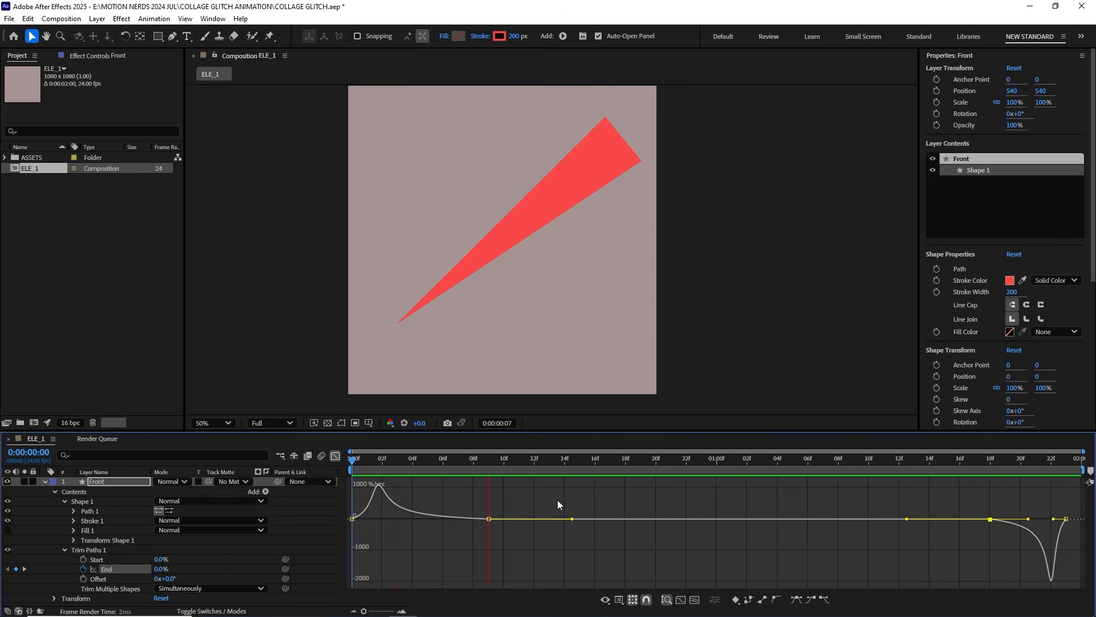
key(space)
click(335, 455)
drag(536, 460, 795, 490)
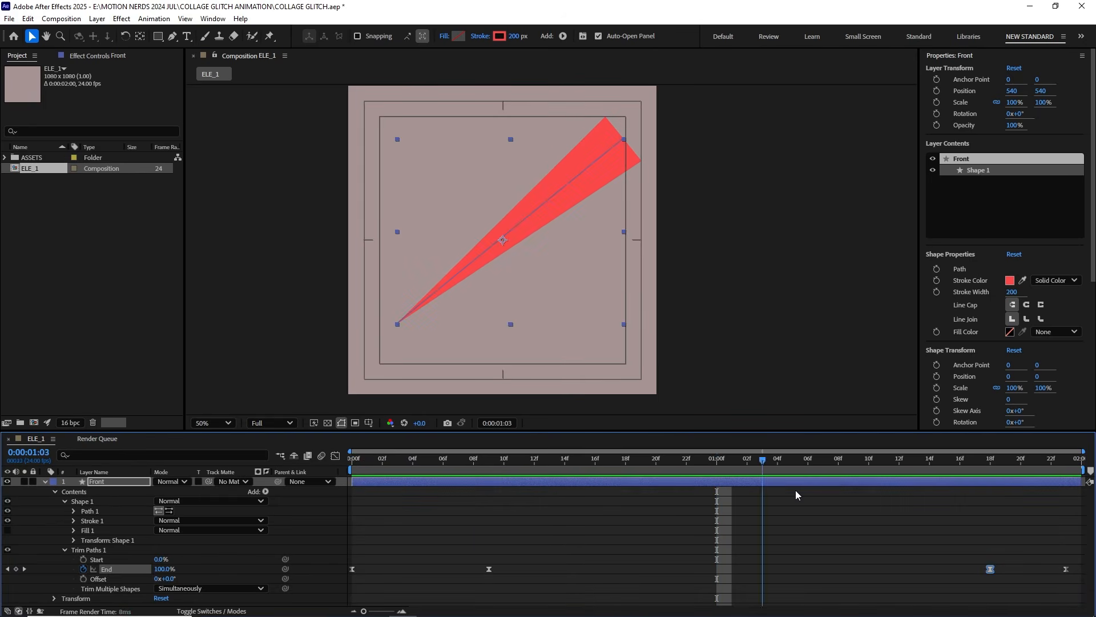
key(space)
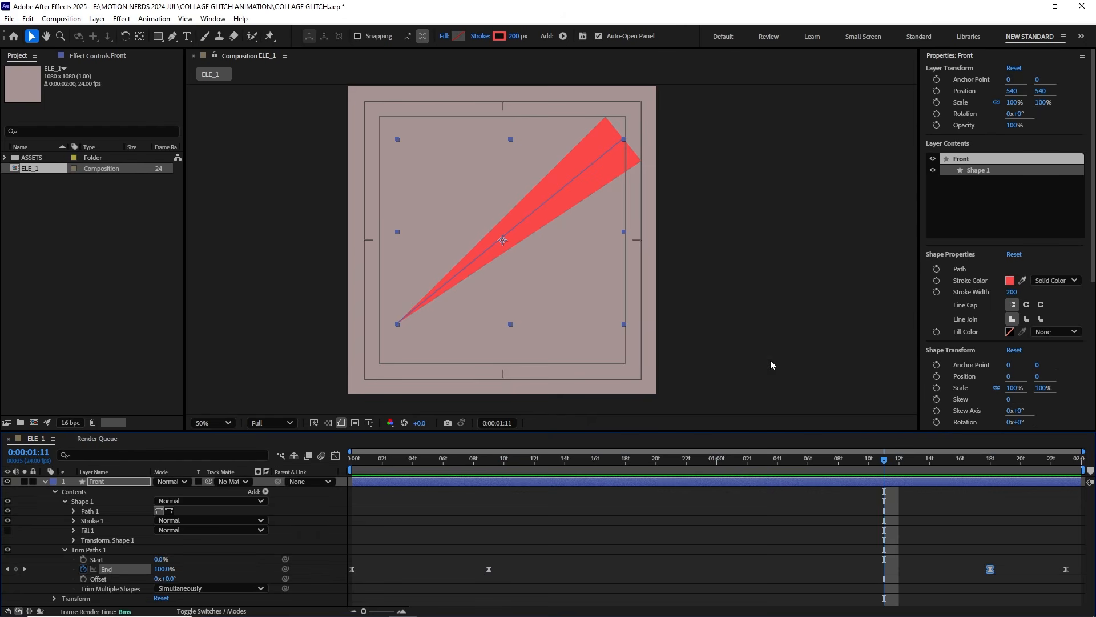
Step: Keyframe the line's path at 0:00:00:09 and shift its wide upper end point at 0:00:00:12
key(j)
click(73, 510)
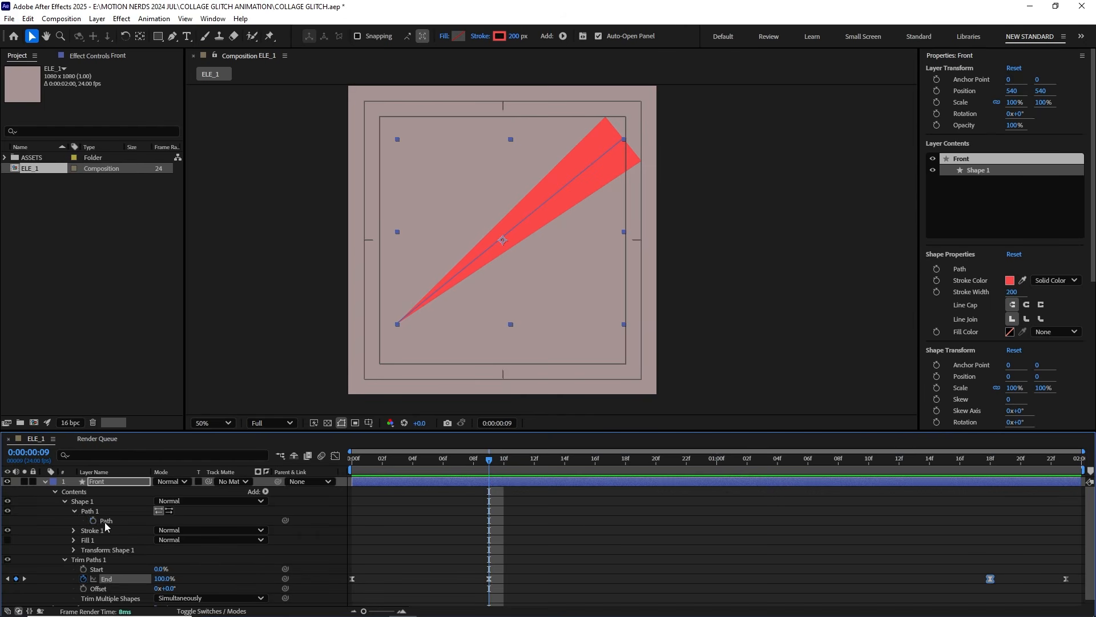
click(92, 521)
scroll(587, 518, down, 1)
key(Page_Down)
Step: Keyframe further shifted positions of the path's end point every three frames up to 0:00:01:18
key(Page_Down)
key(Page_Down)
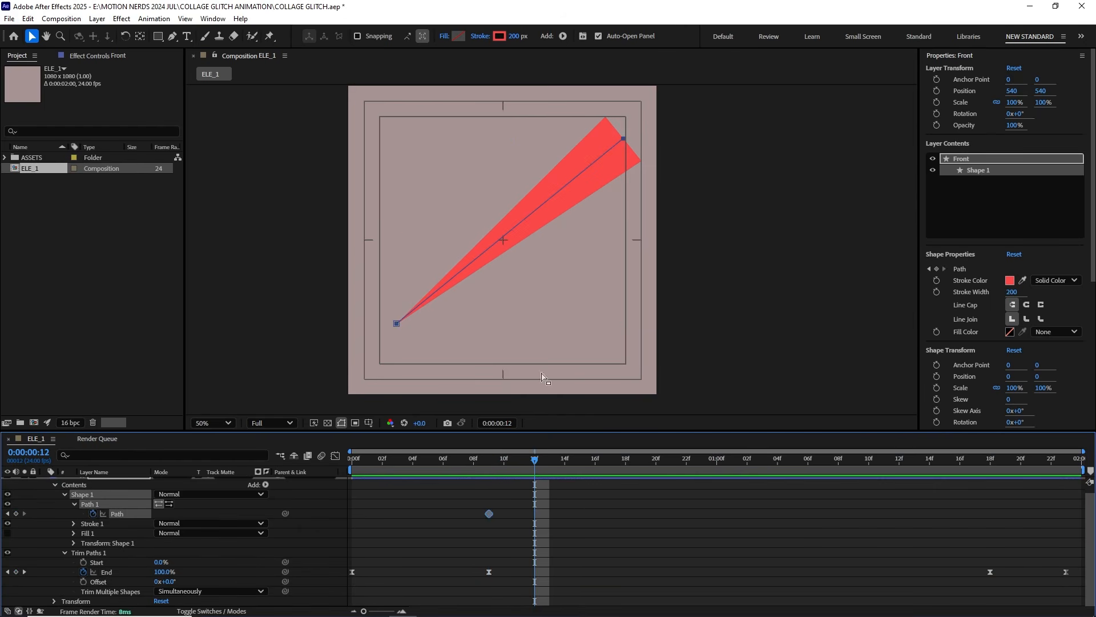
drag(627, 142, 568, 145)
key(Page_Down)
key(Page_Down)
key(Page_Down)
key(Page_Down)
key(Page_Down)
key(Page_Down)
key(Page_Down)
key(Page_Down)
key(Page_Down)
key(Page_Down)
key(Page_Down)
key(Page_Down)
key(Page_Down)
key(Page_Down)
key(Page_Down)
key(Page_Down)
key(Page_Down)
key(Page_Down)
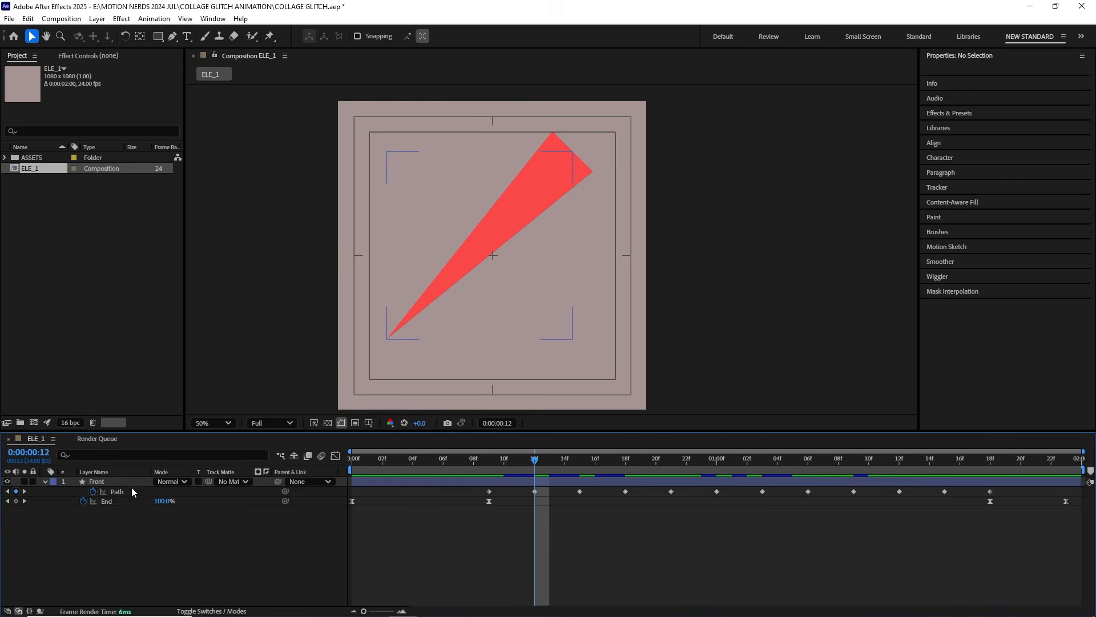
Step: Duplicate the Front layer, move the copy beneath it and rename the copy Back
click(131, 483)
click(495, 459)
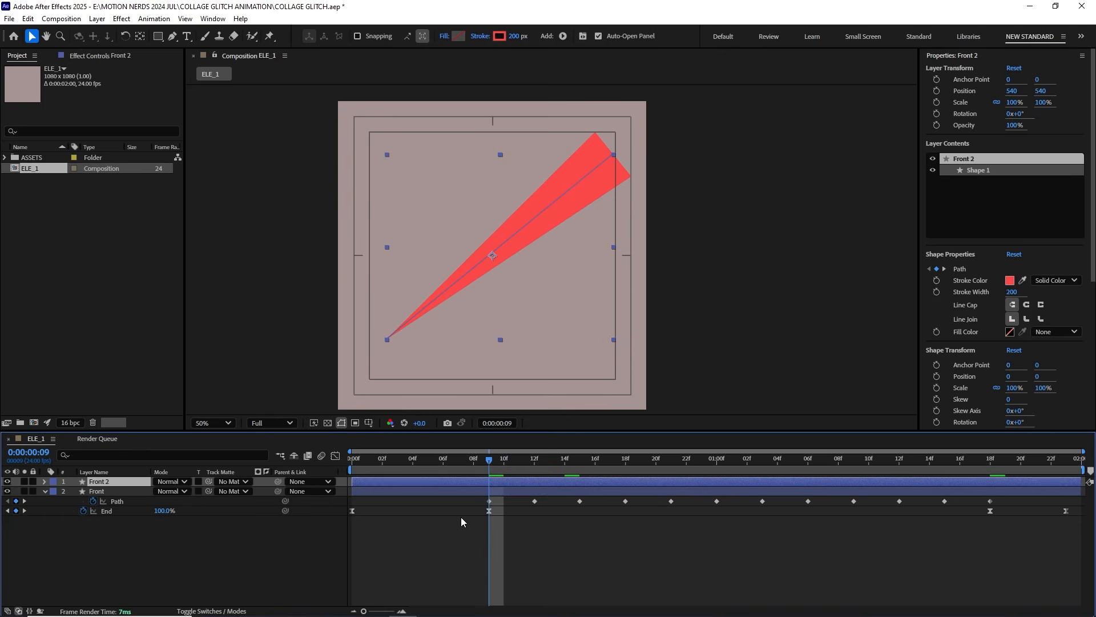
click(105, 480)
key(ctrl+d)
right_click(111, 509)
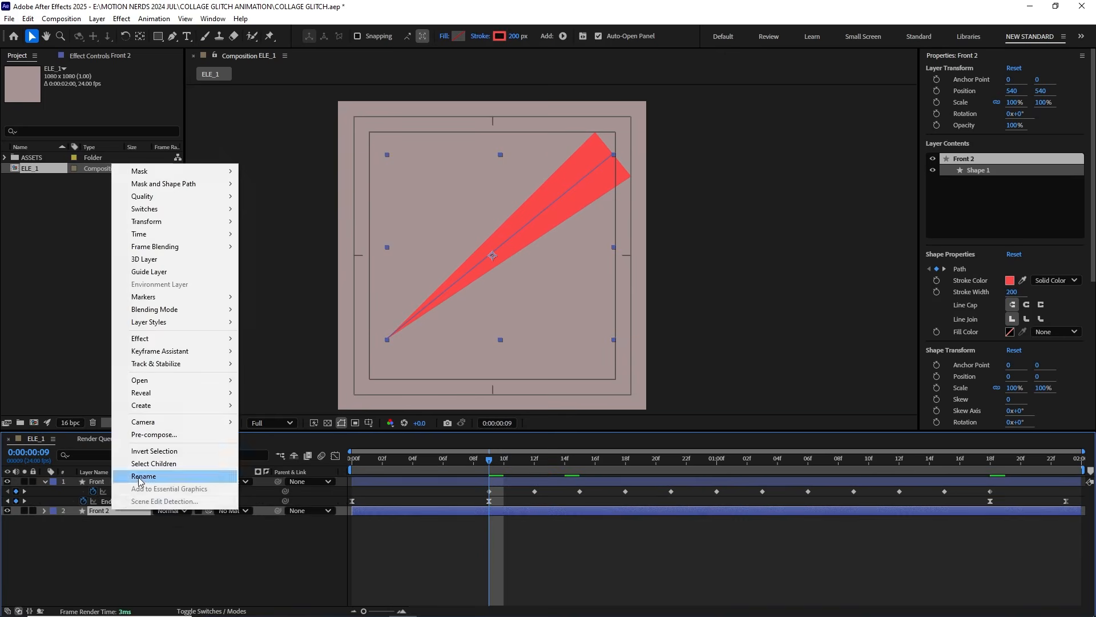
click(154, 501)
text(Back)
key(Return)
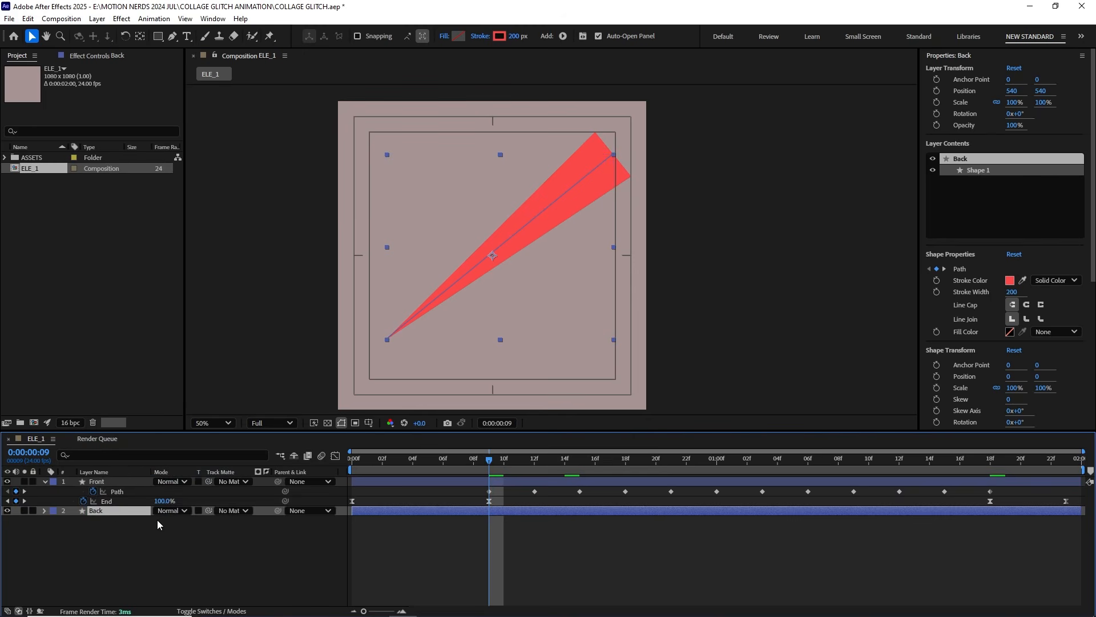
Step: Set the Back layer's Y position to 497 and its stroke color to purple 7249FA
key(p)
drag(181, 520, 160, 521)
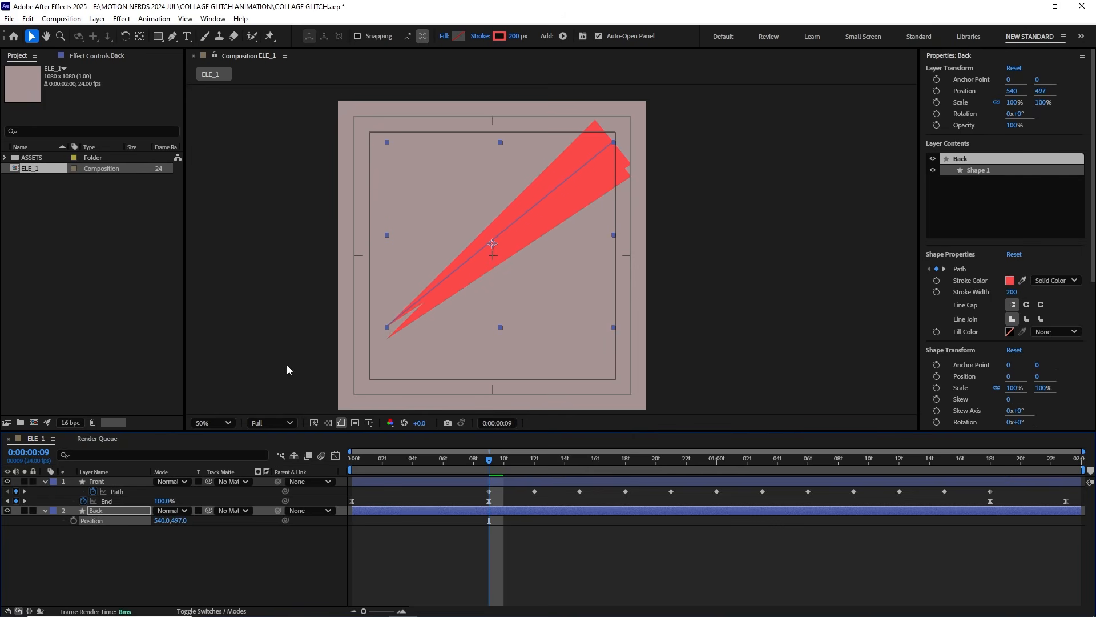
click(500, 36)
click(581, 287)
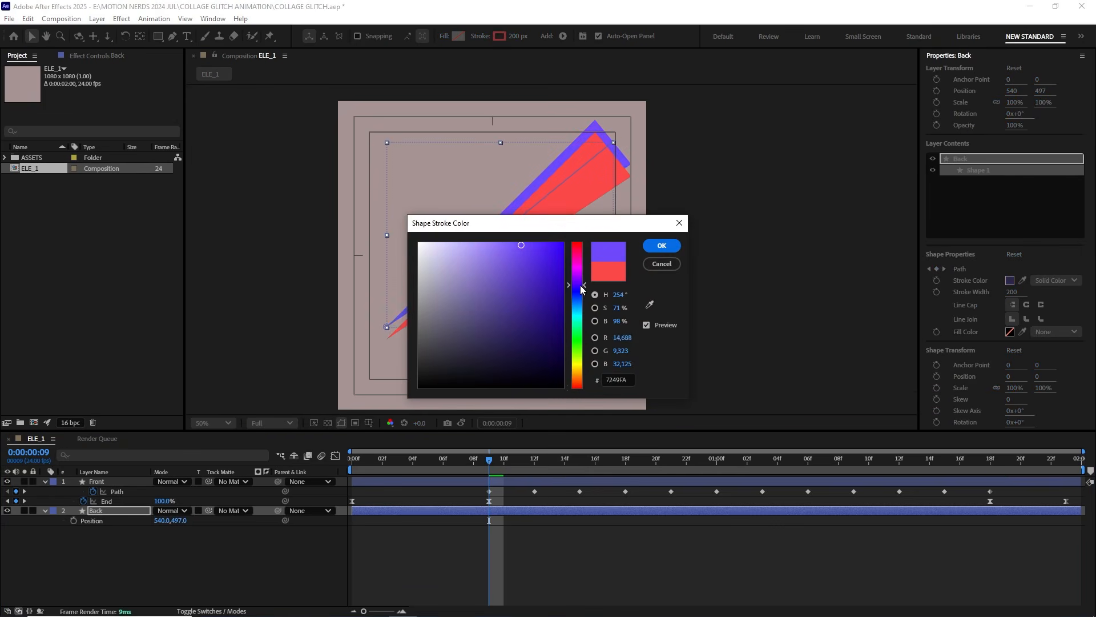
click(660, 246)
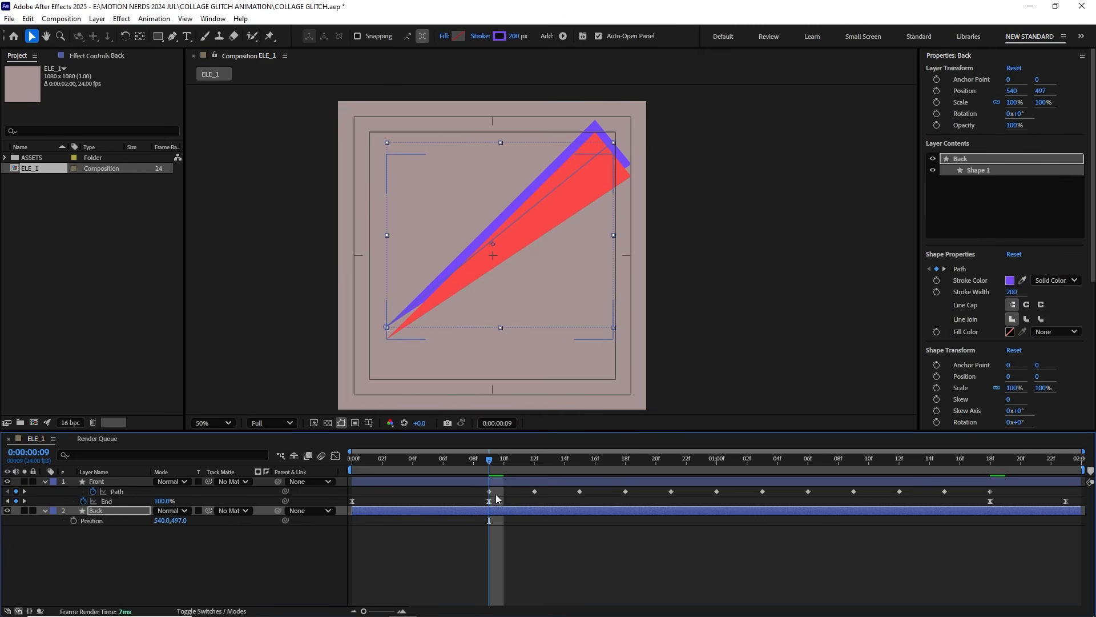
Step: Shift the Back layer's Y position to 471 and move its path's narrow end onto the Front spike's tip at 0:00:00:09
scroll(389, 335, up, 2)
mouse_move(387, 331)
mouse_down()
mouse_move(574, 251)
mouse_move(615, 324)
mouse_up()
scroll(543, 251, down, 4)
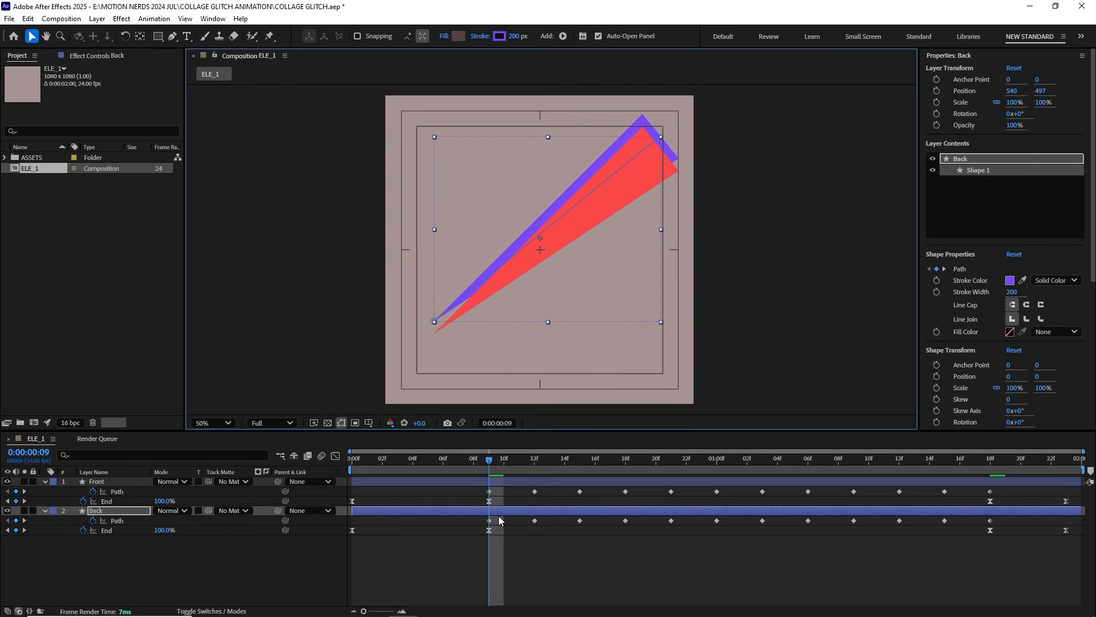
click(488, 520)
scroll(447, 325, up, 2)
drag(395, 309, 393, 358)
scroll(440, 351, down, 2)
click(295, 539)
scroll(378, 396, up, 2)
scroll(481, 308, down, 1)
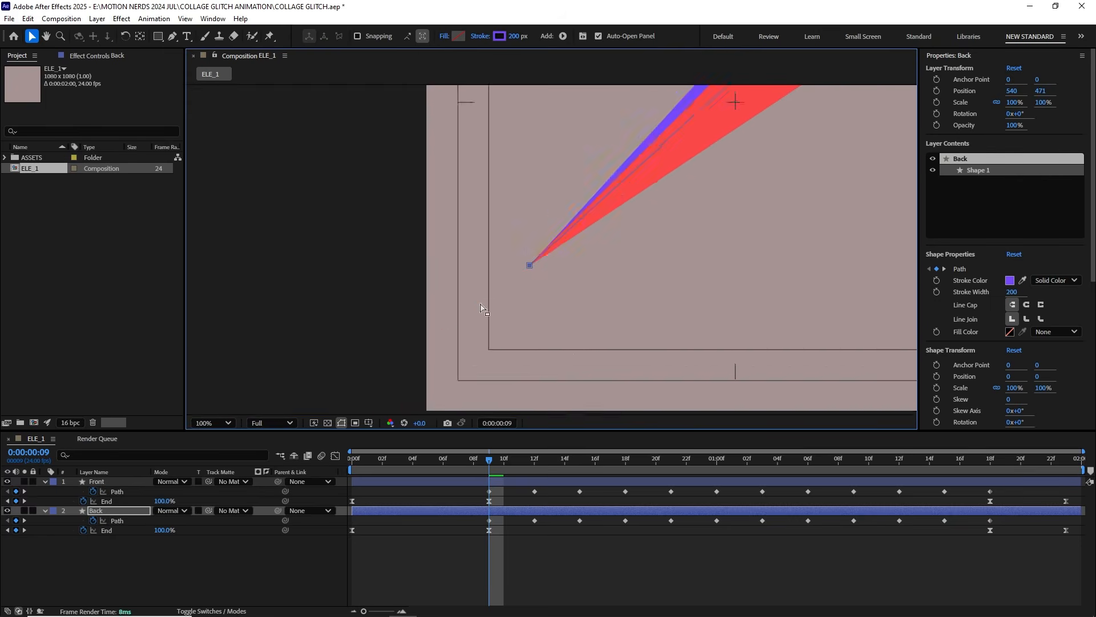
Step: Align the Back path's narrow end with the Front tip at the path keyframes from 0:00:00:12 to 0:00:00:18
key(k)
scroll(459, 320, up, 2)
drag(459, 260, 423, 371)
key(k)
key(k)
drag(331, 375, 331, 410)
key(k)
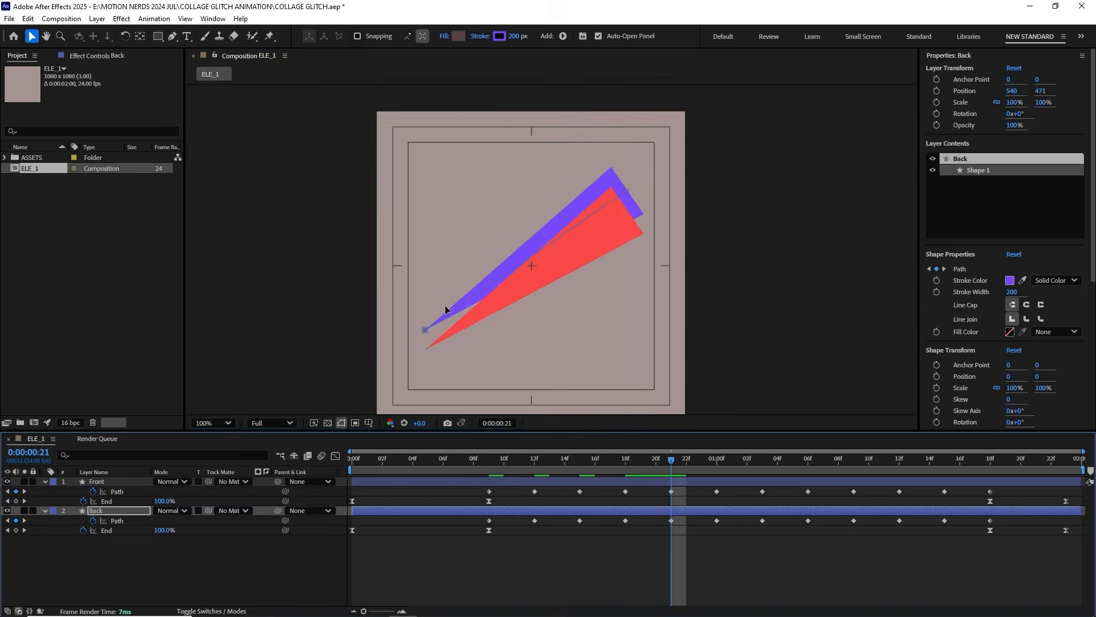
Step: Align the Back path's narrow end with the Front tip at the path keyframes from 0:00:00:21 to 0:00:01:06
scroll(445, 328, up, 2)
drag(363, 269, 364, 346)
drag(671, 460, 717, 462)
drag(531, 277, 532, 348)
scroll(514, 337, down, 2)
drag(716, 459, 762, 463)
scroll(462, 303, up, 2)
drag(762, 461, 808, 469)
drag(383, 316, 375, 373)
scroll(399, 365, down, 2)
Step: Play back the two-layer spike animation from the start
drag(808, 460, 343, 470)
scroll(441, 335, up, 2)
scroll(440, 354, down, 2)
key(space)
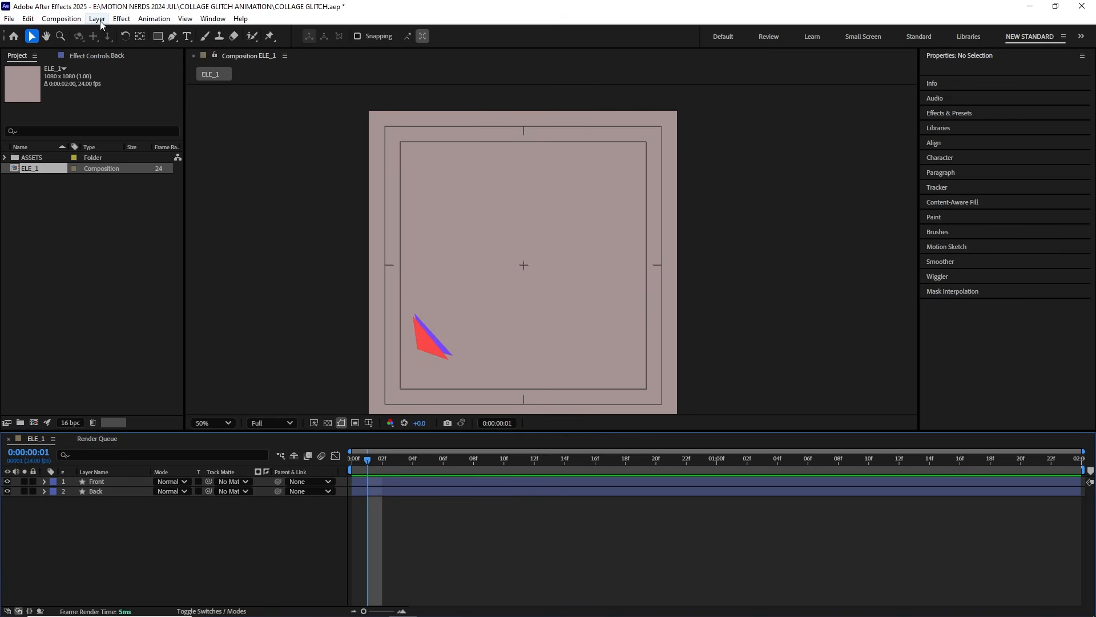
Step: Create a new shape layer above the spike layers and name it Front top
click(98, 19)
mouse_move(109, 29)
click(308, 94)
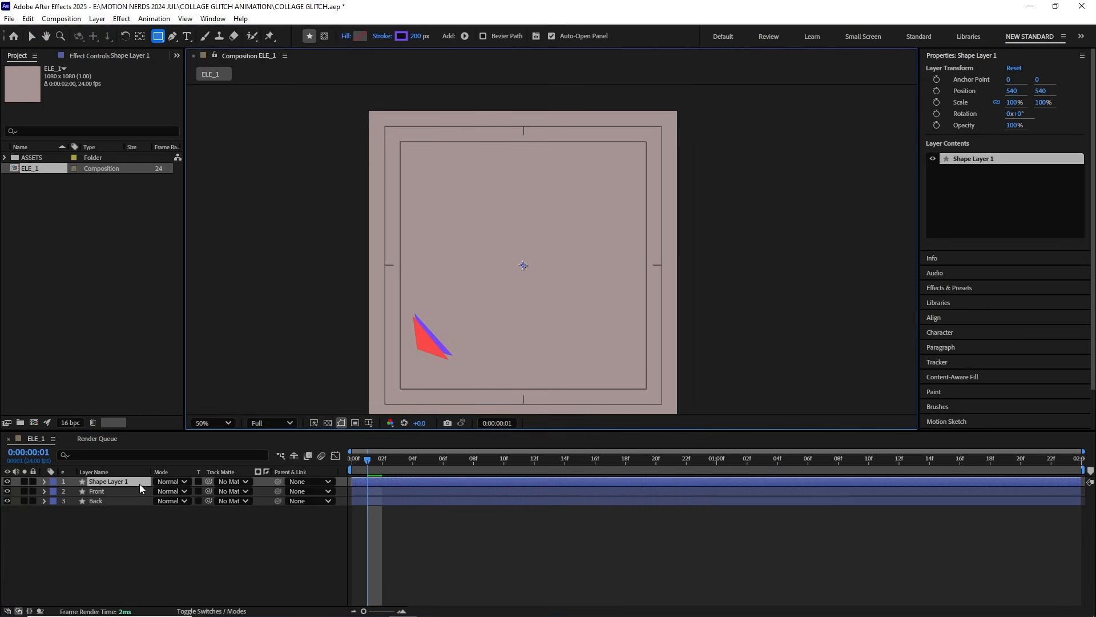
right_click(129, 482)
click(198, 461)
text(F)
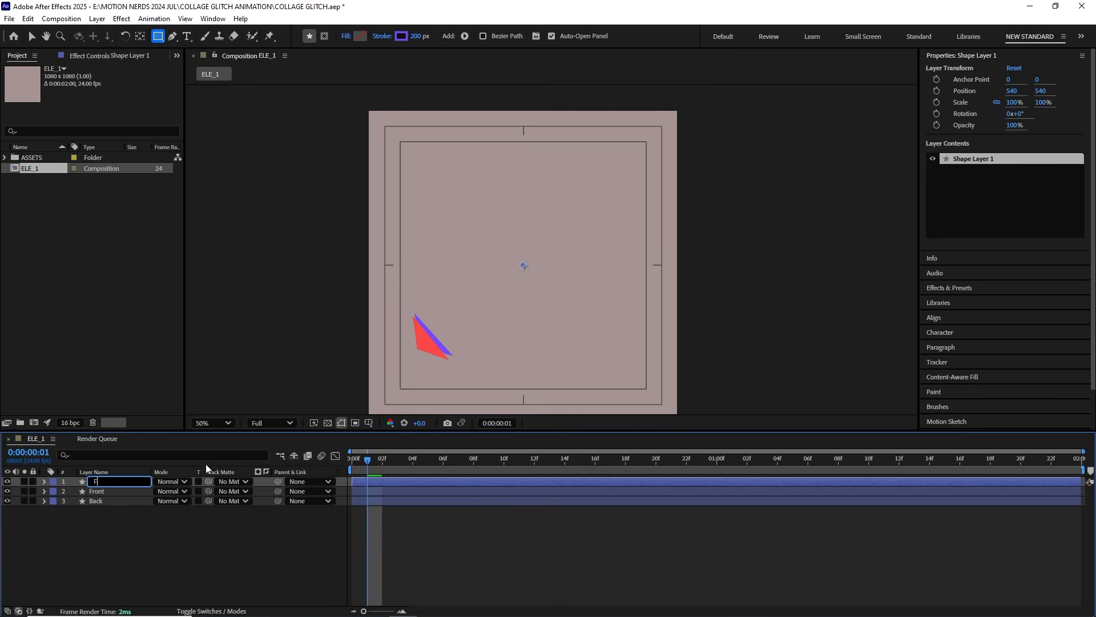
text(ront top)
key(Return)
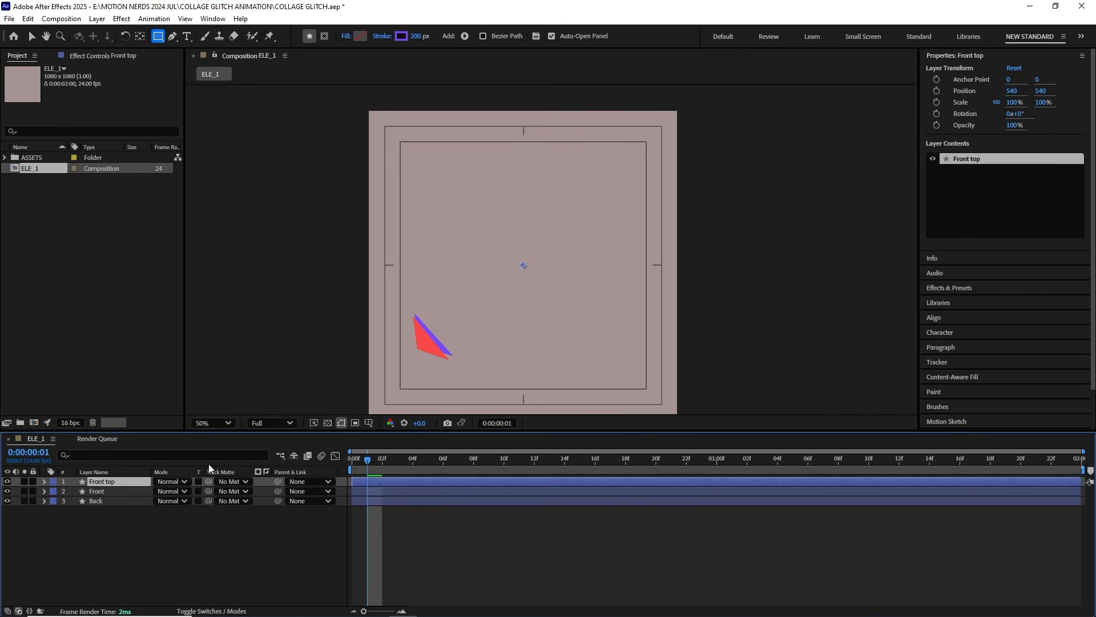
Step: Choose the Pen tool for the Front top layer and set its stroke to none
click(172, 36)
click(382, 36)
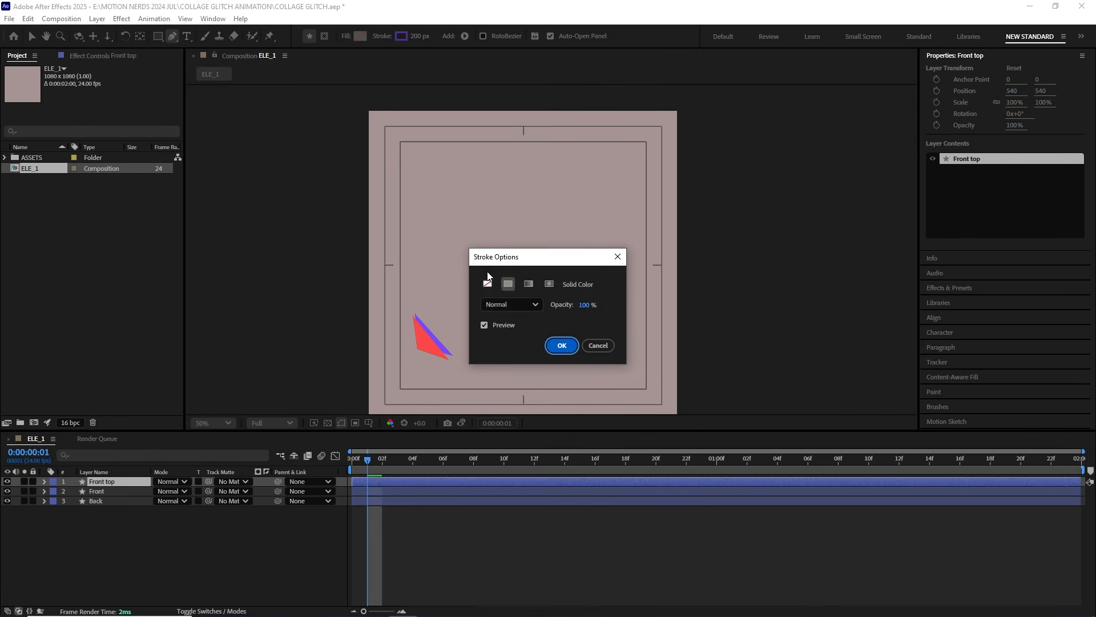
click(488, 282)
click(563, 345)
Step: Set the fill to light green and draw a cap shape over the spike's wide end on the Front top layer
click(361, 36)
drag(570, 378, 576, 355)
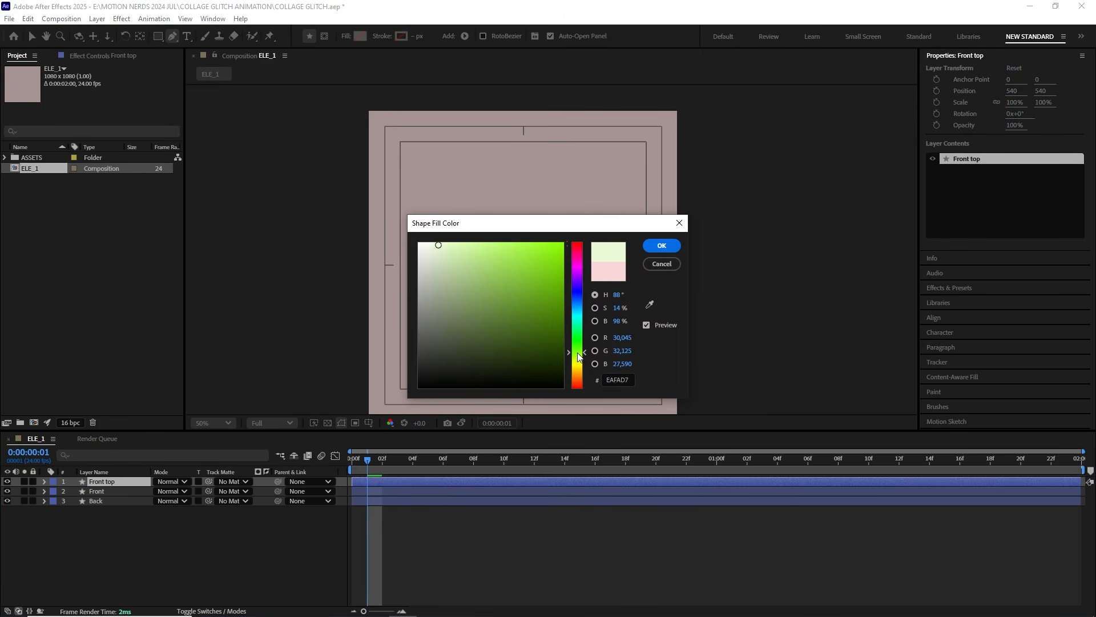
click(499, 267)
click(651, 246)
key(period)
drag(397, 298, 428, 252)
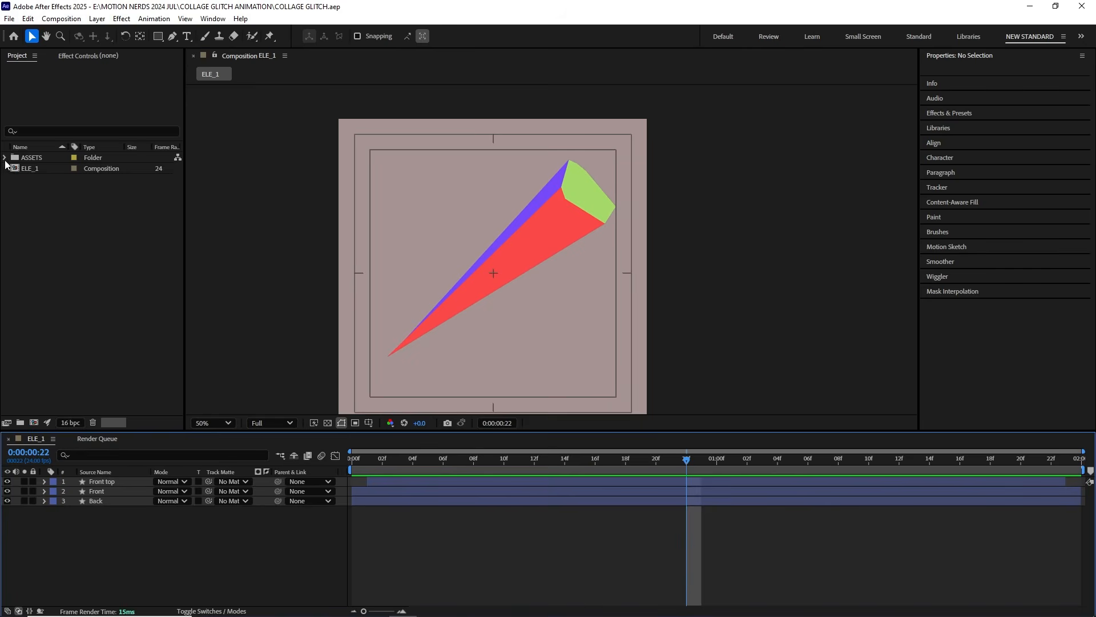
Step: Place COLOR GUIDE.ai from the ASSETS folder along the canvas's upper edge at 73% scale and lock its layer
click(5, 160)
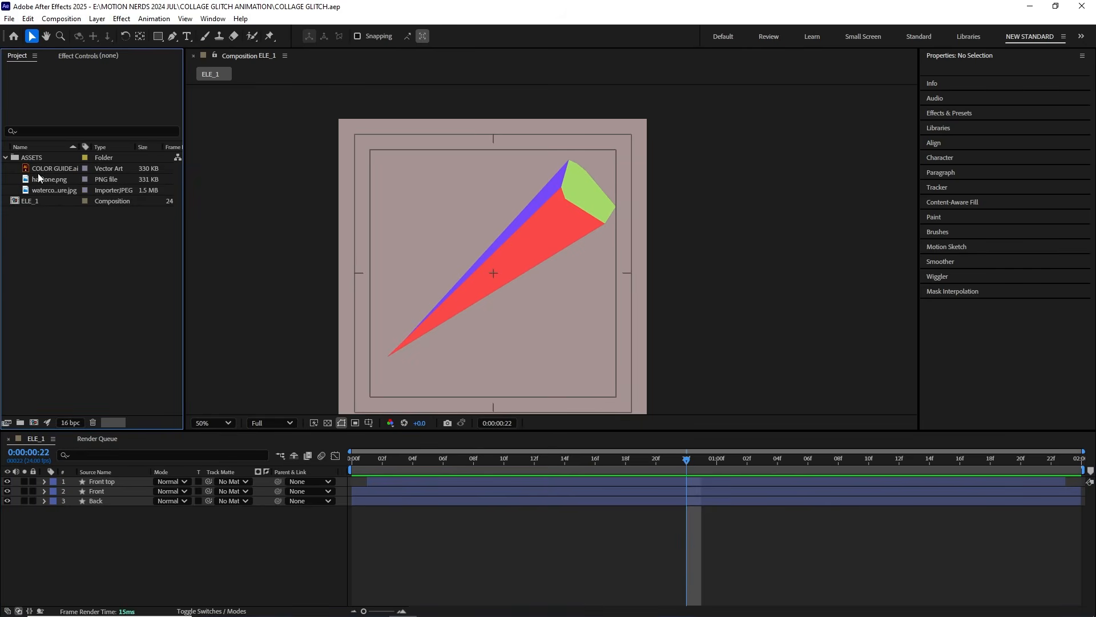
drag(37, 164, 460, 163)
key(s)
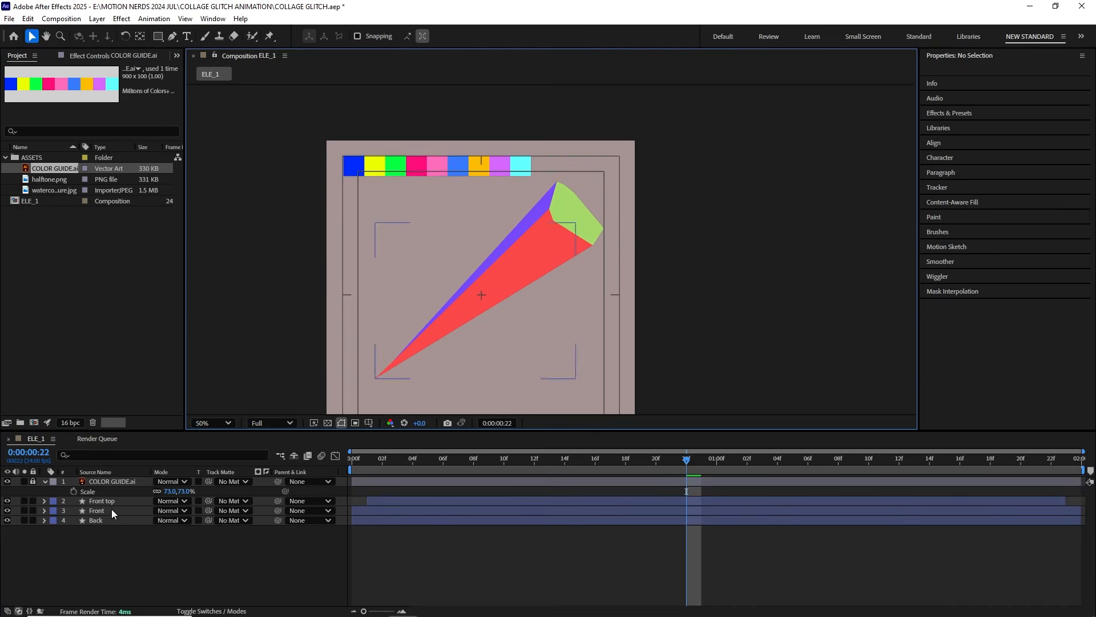
Step: Change the Front layer's stroke to a linear gradient from yellow EDFF02 to bright green, stretched along the spike
click(111, 509)
scroll(519, 214, up, 2)
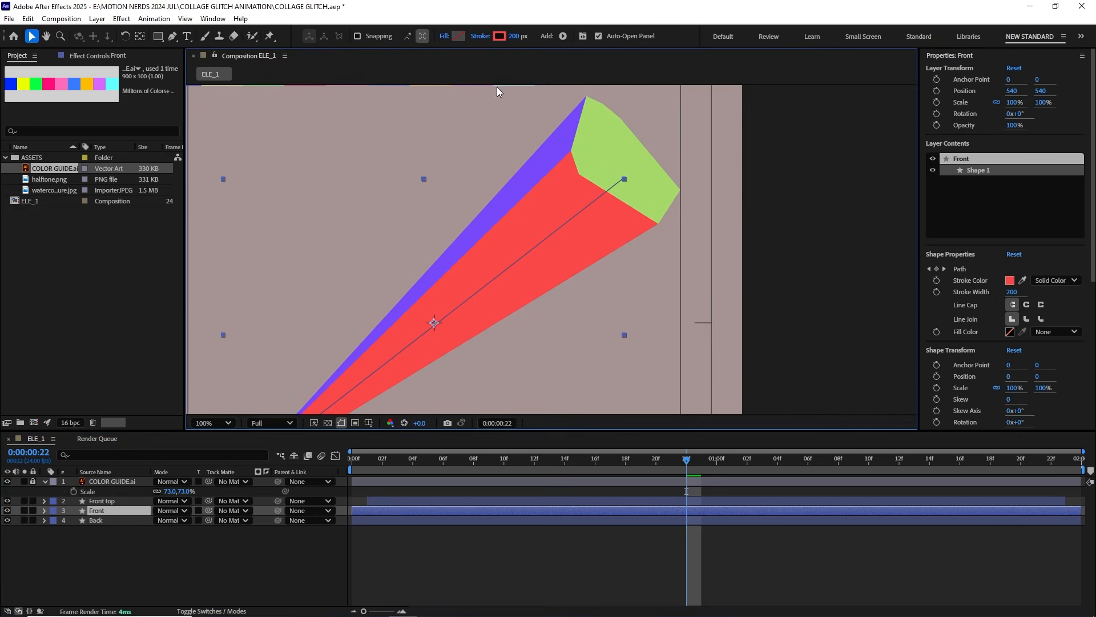
click(481, 36)
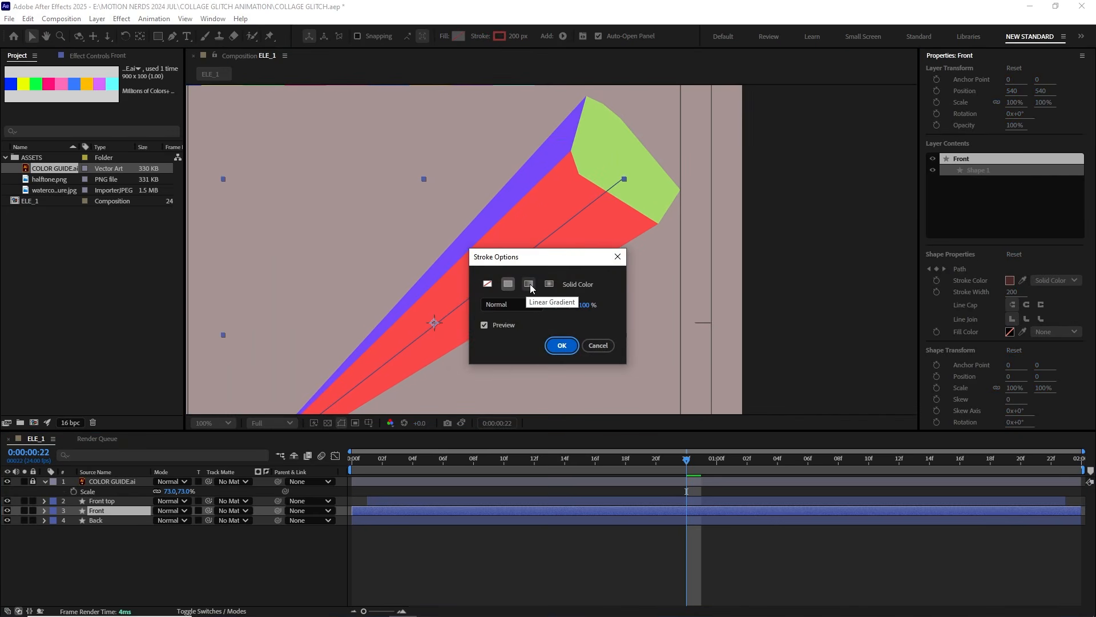
click(530, 285)
key(Return)
scroll(478, 267, down, 1)
click(366, 144)
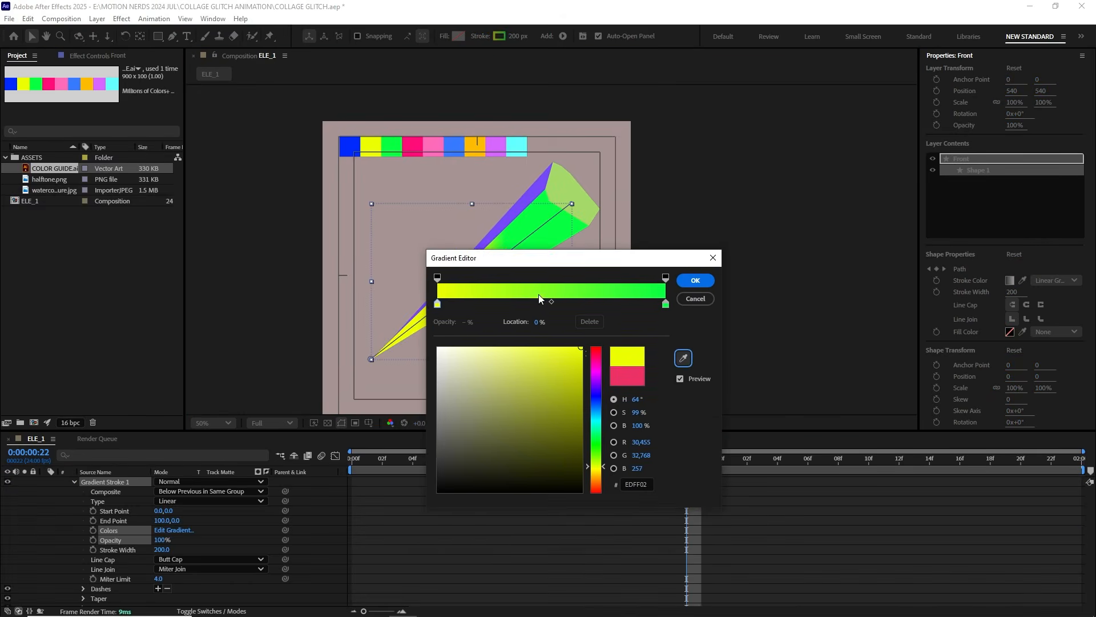
drag(628, 262, 575, 306)
click(643, 324)
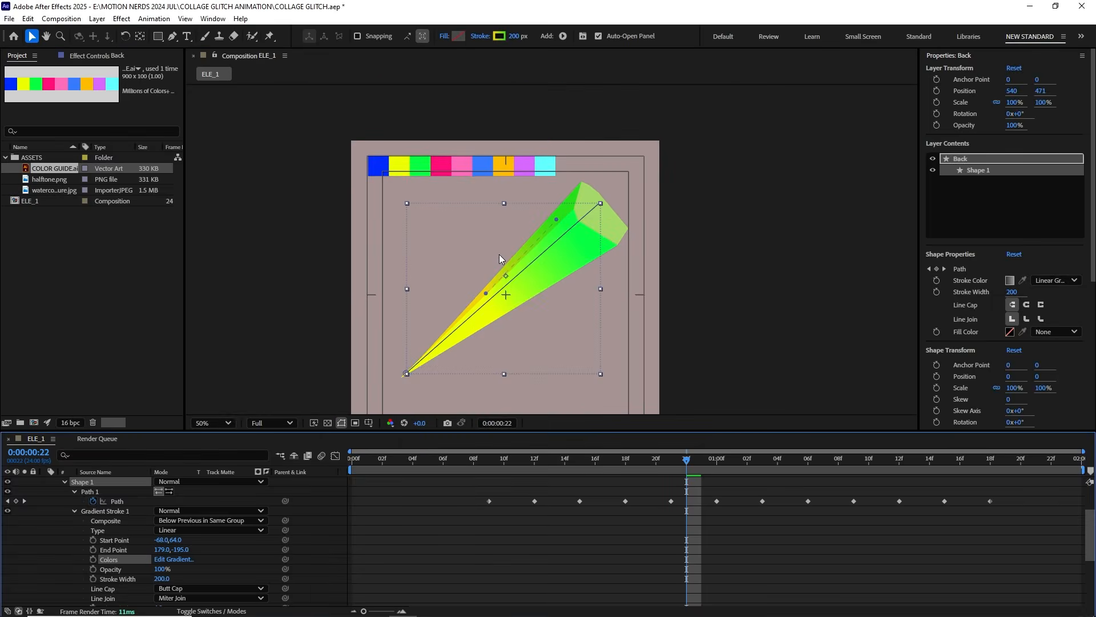
click(544, 354)
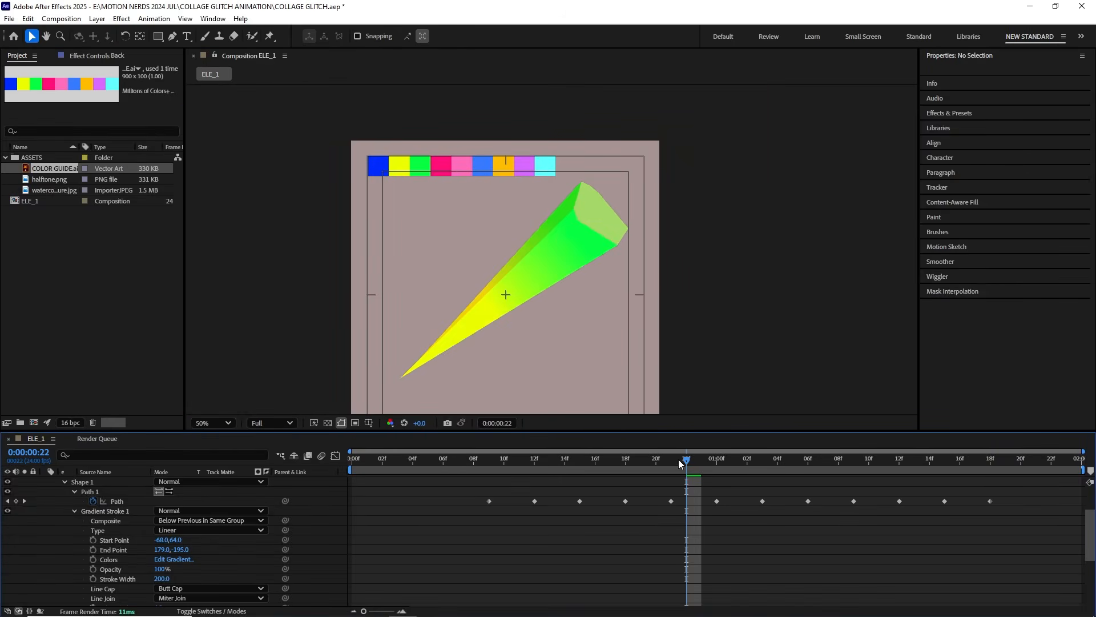
Step: Scrub through the gradient-colored spike and change the Front top cap's fill to a more saturated green
drag(678, 459, 528, 493)
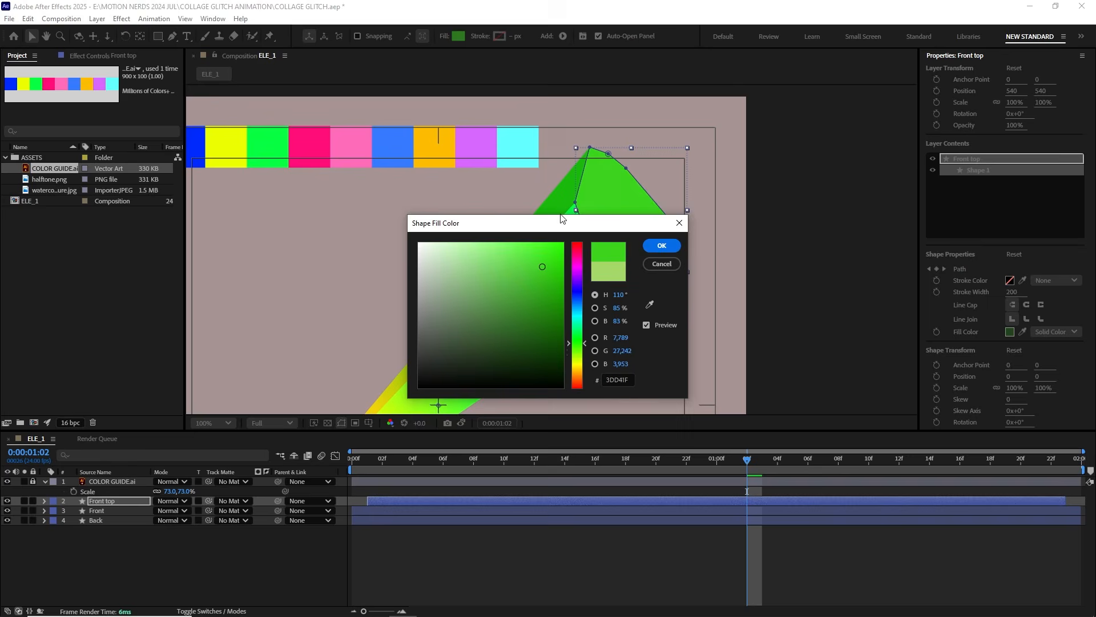
drag(485, 222, 392, 252)
click(435, 308)
drag(435, 308, 428, 296)
click(575, 280)
scroll(577, 280, down, 1)
drag(564, 335, 575, 300)
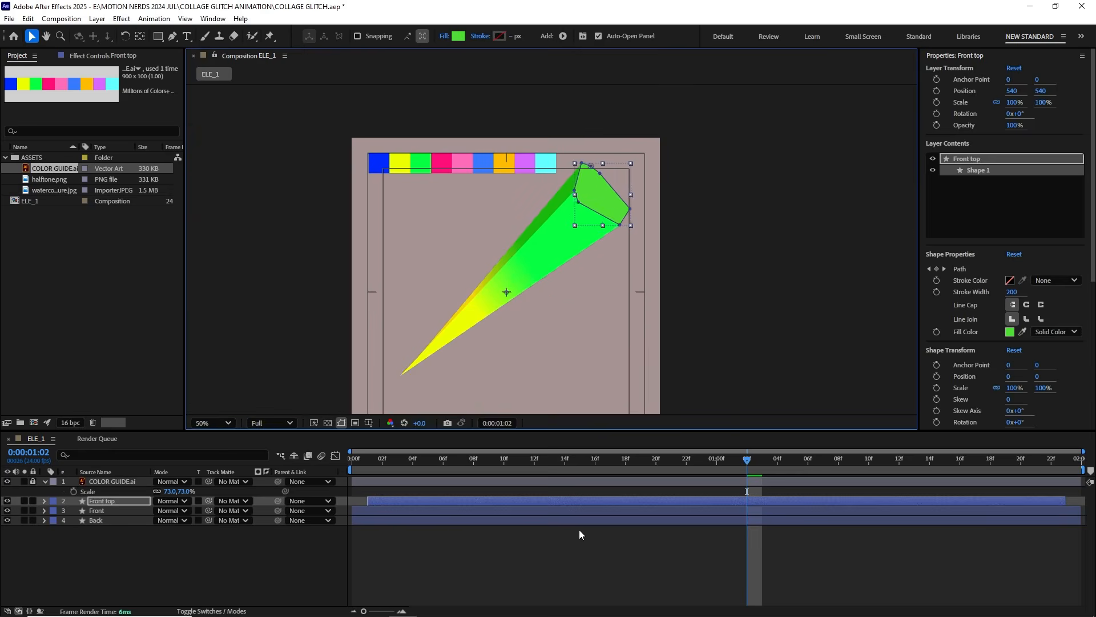
click(579, 530)
Step: Add halftone.png over the spike, scaled to 54% and rotated to -42°
click(54, 181)
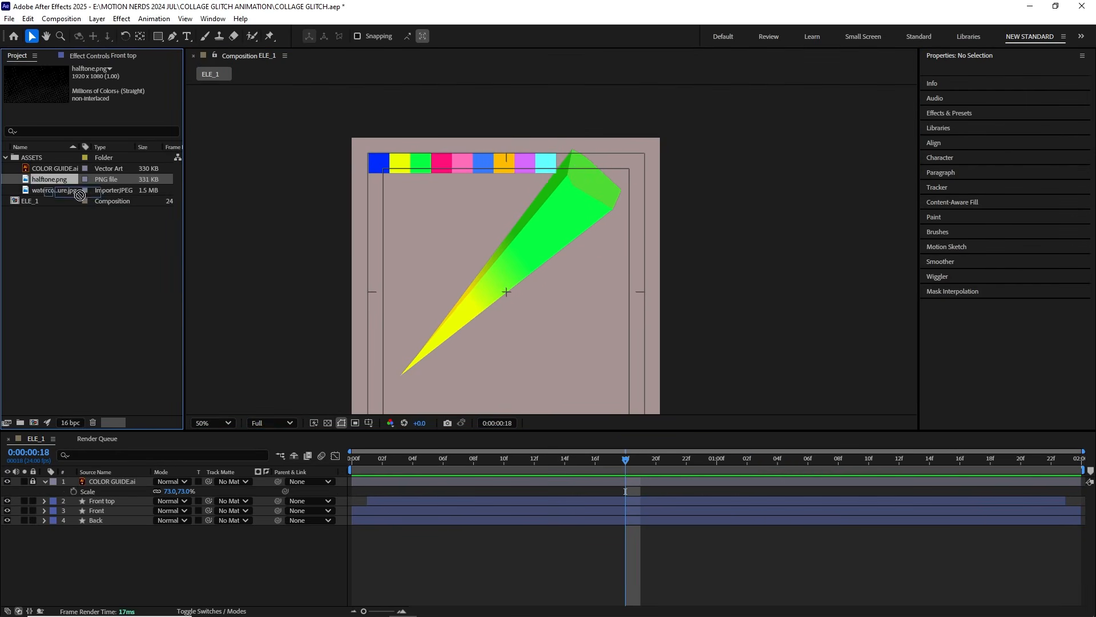
drag(80, 195, 502, 321)
drag(502, 320, 461, 306)
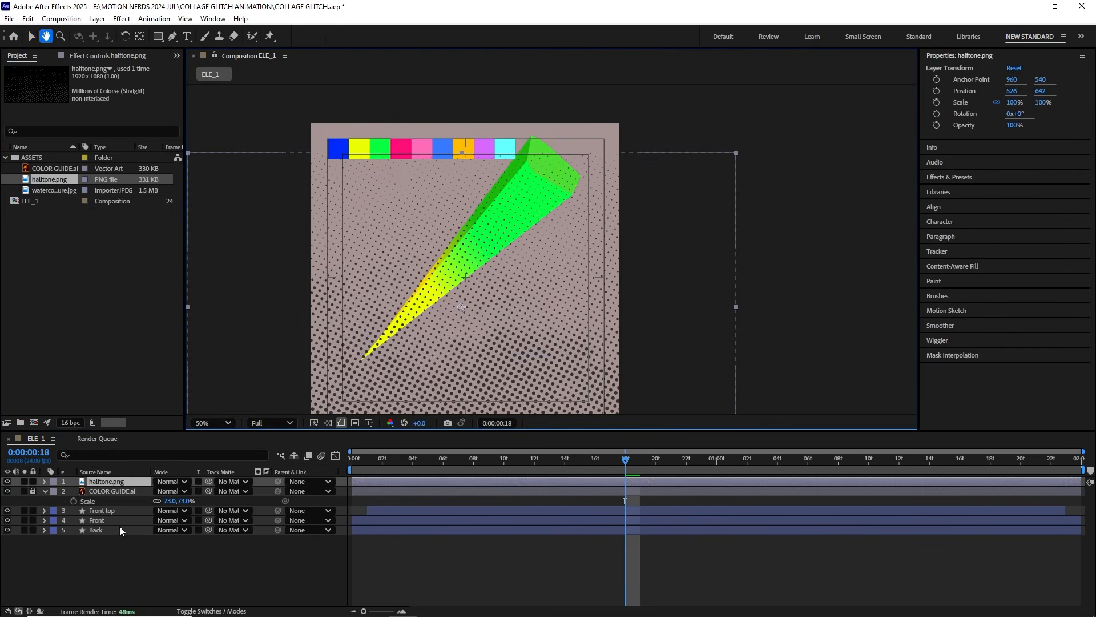
key(s)
drag(193, 492, 149, 495)
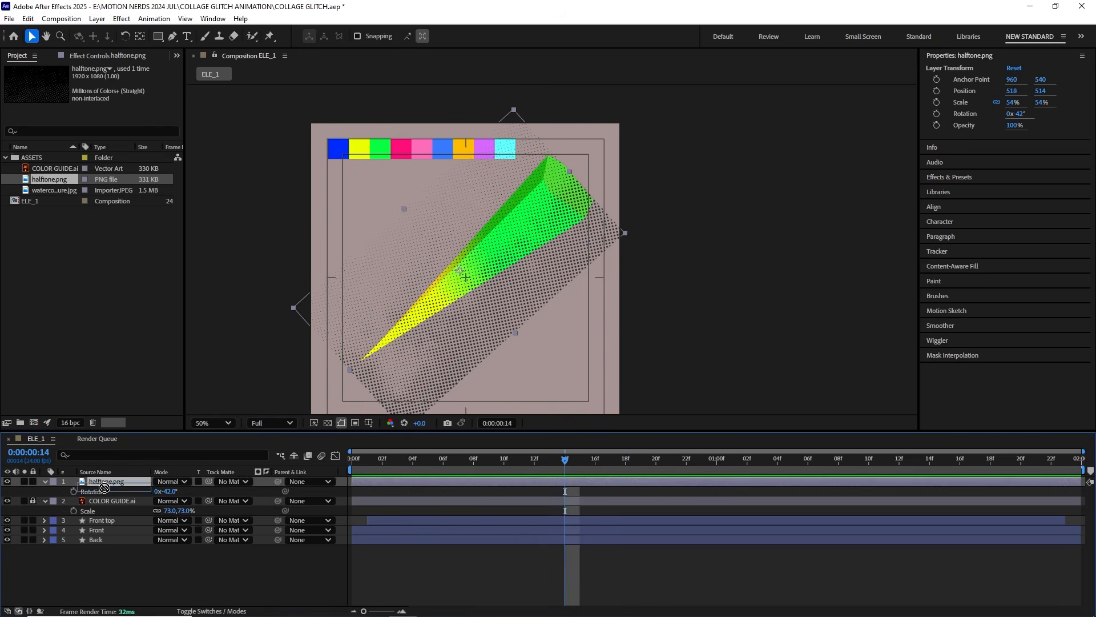
Step: Move the halftone.png layer beneath Front and set Front as its track matte
drag(55, 189, 104, 534)
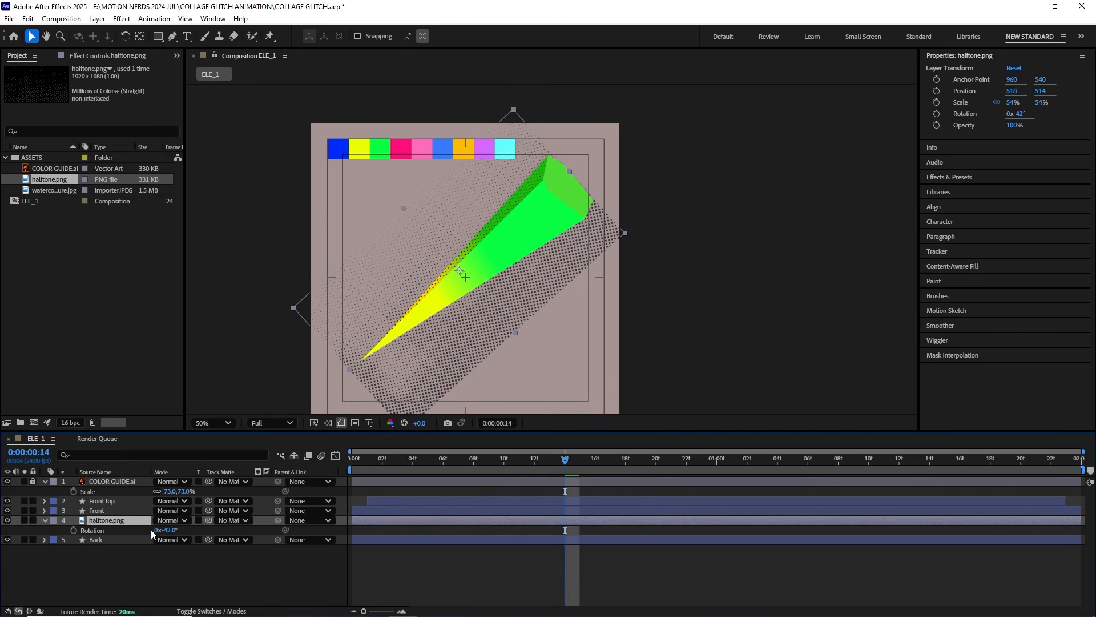
click(245, 520)
click(261, 574)
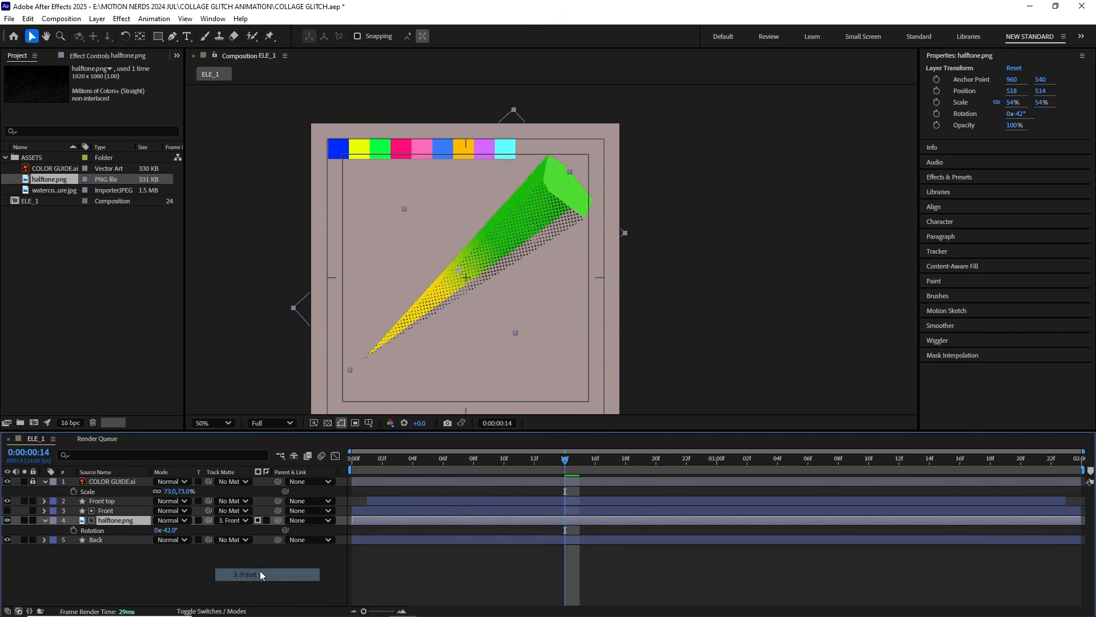
mouse_move(571, 468)
mouse_down()
mouse_move(518, 469)
mouse_move(579, 468)
mouse_up()
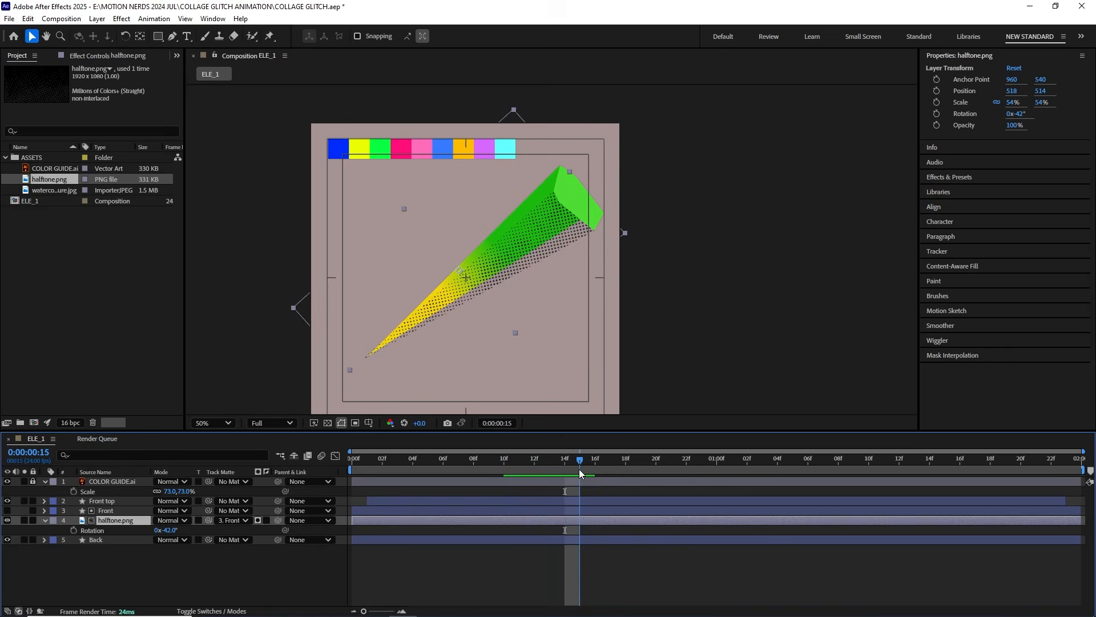
click(44, 520)
Step: Duplicate the Front layer and place the copy directly beneath the halftone.png layer
click(110, 511)
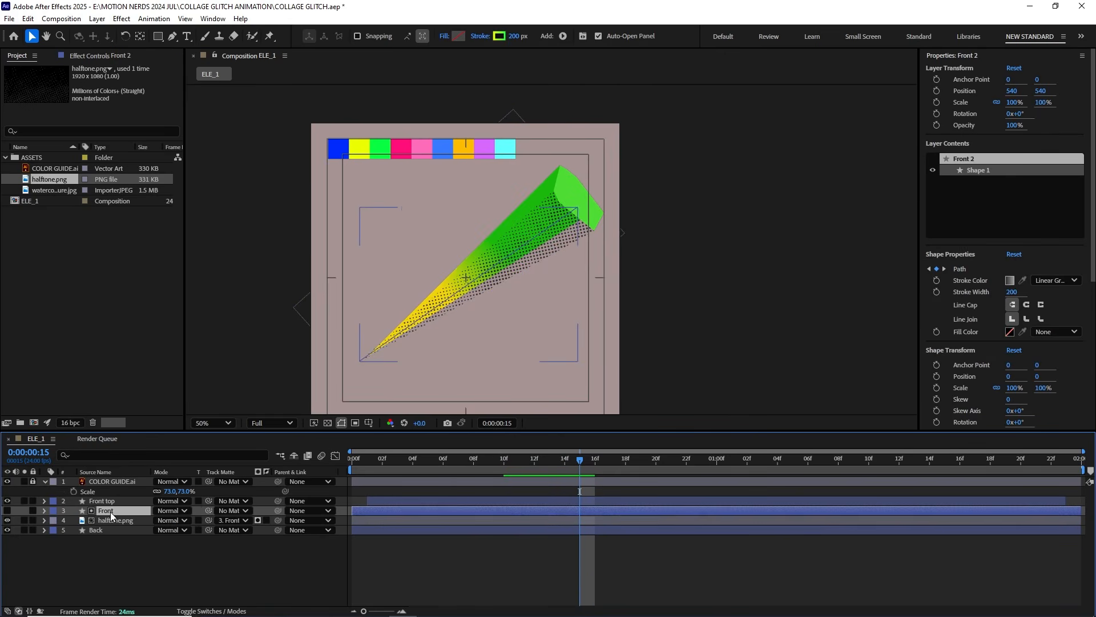
key(ctrl+d)
drag(106, 508, 111, 535)
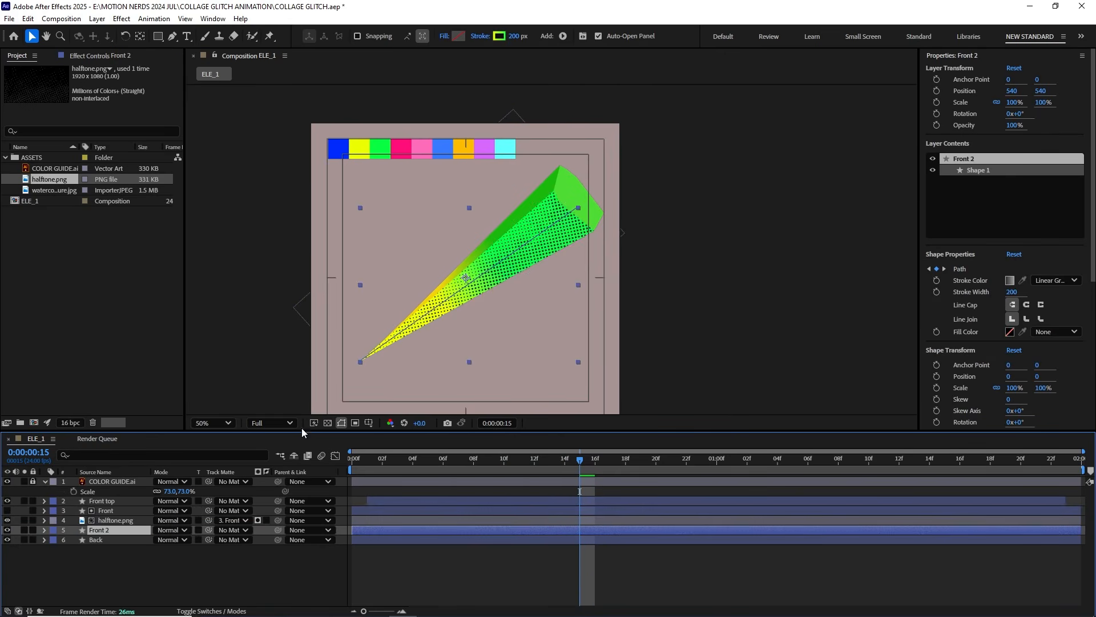
scroll(476, 280, up, 2)
scroll(476, 281, down, 2)
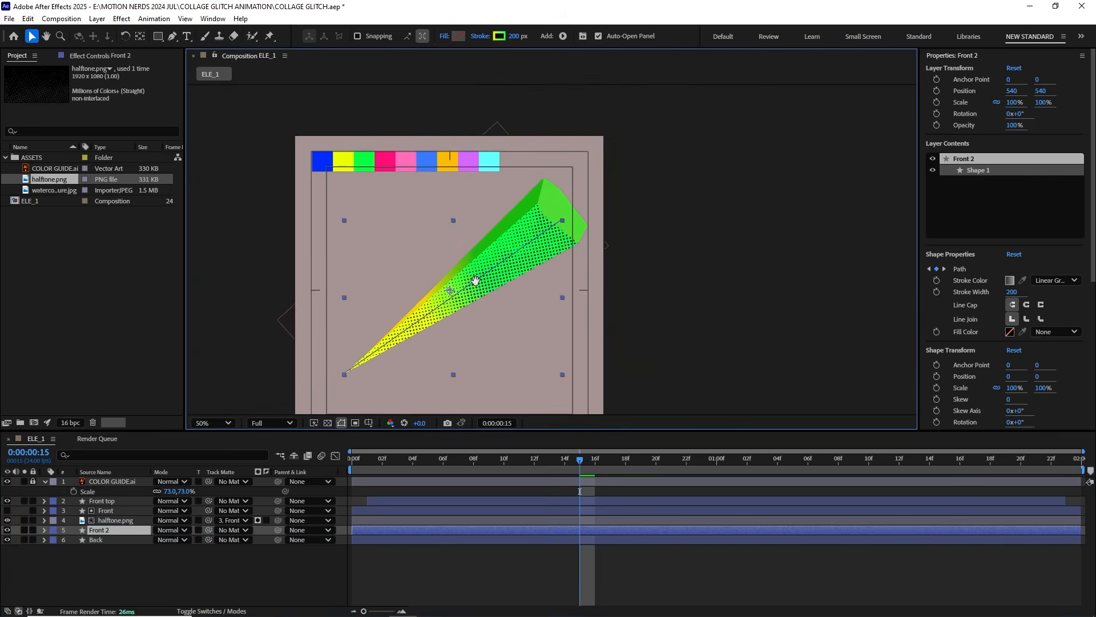
Step: Apply a Fill effect to the halftone.png layer and set its color to a medium green that blends with the spike
click(114, 519)
click(121, 19)
click(113, 19)
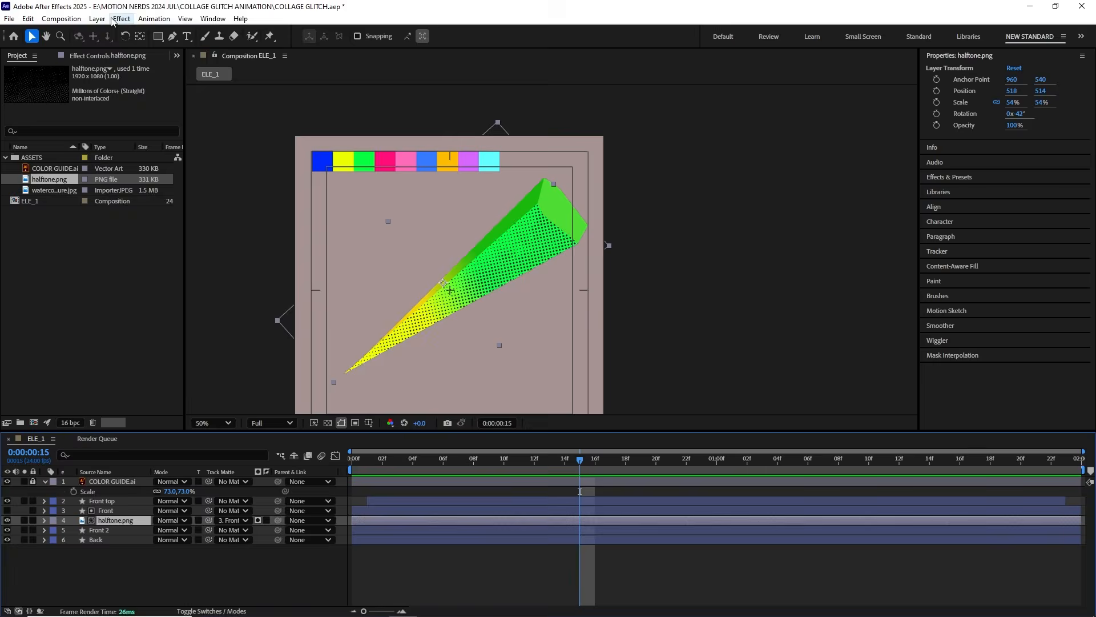
click(113, 20)
mouse_move(244, 206)
click(320, 377)
scroll(524, 243, up, 2)
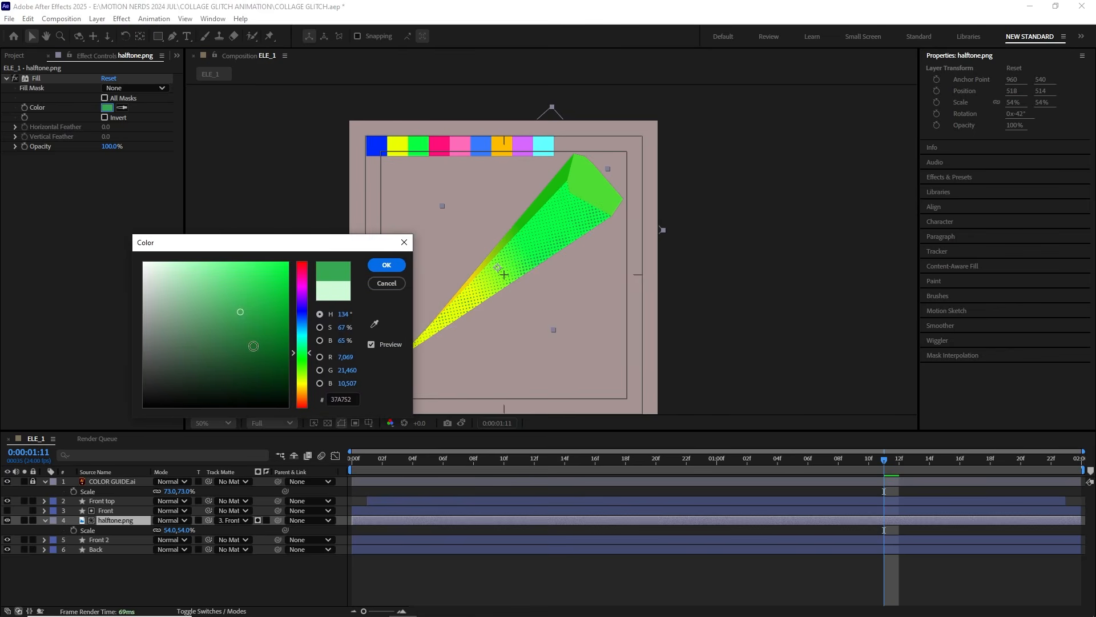
drag(253, 307, 254, 299)
click(386, 264)
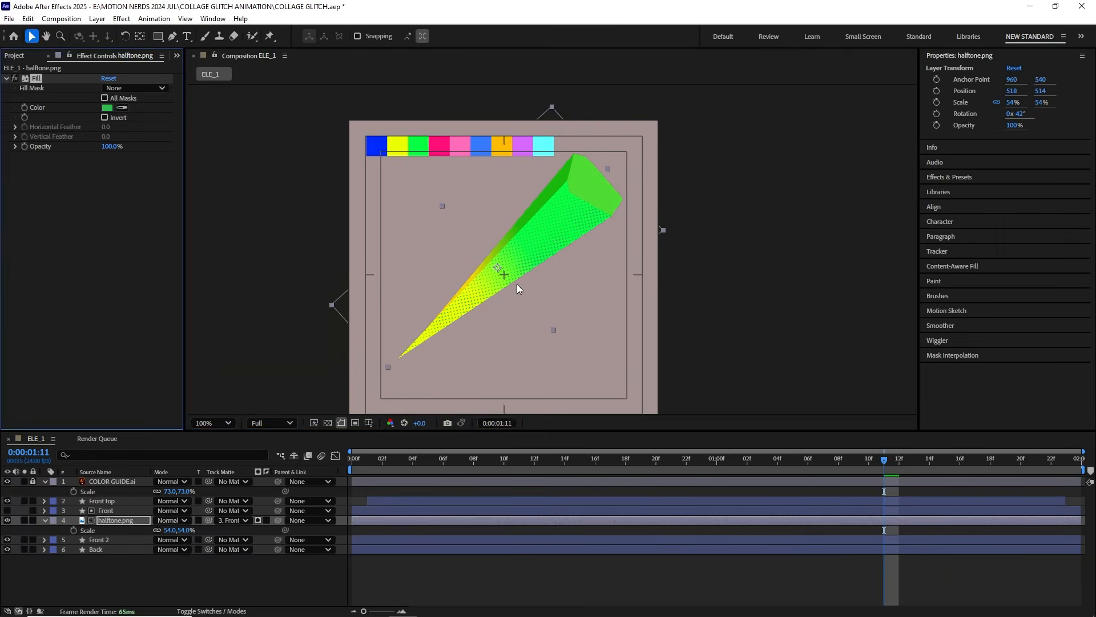
Step: Preview the spike animation with its green halftone texture from the first frame
drag(519, 296, 482, 302)
drag(881, 460, 340, 509)
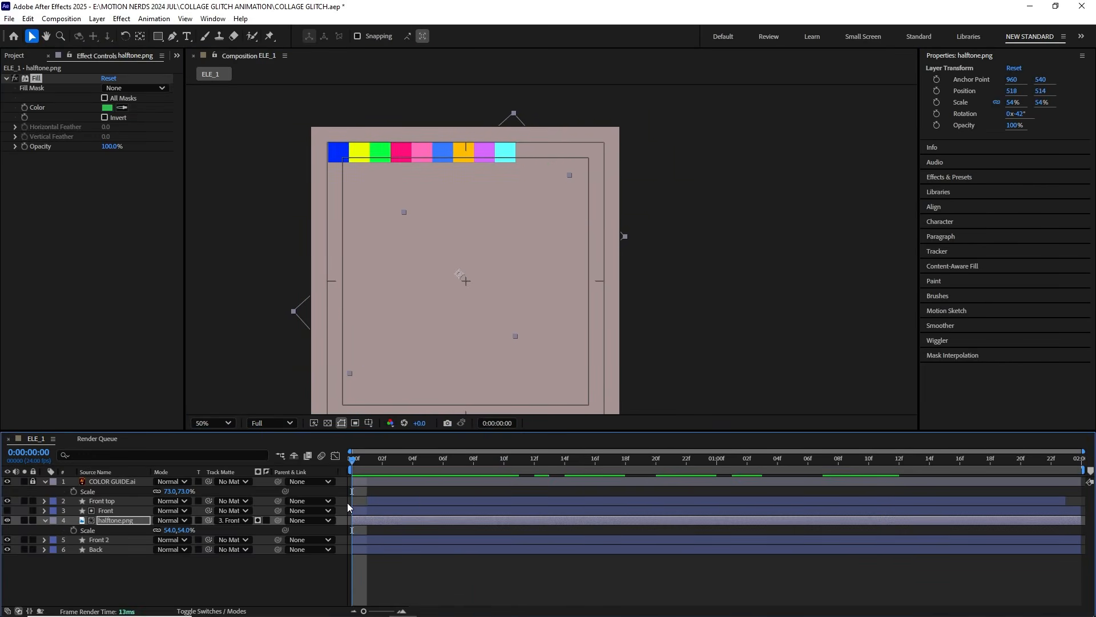
key(space)
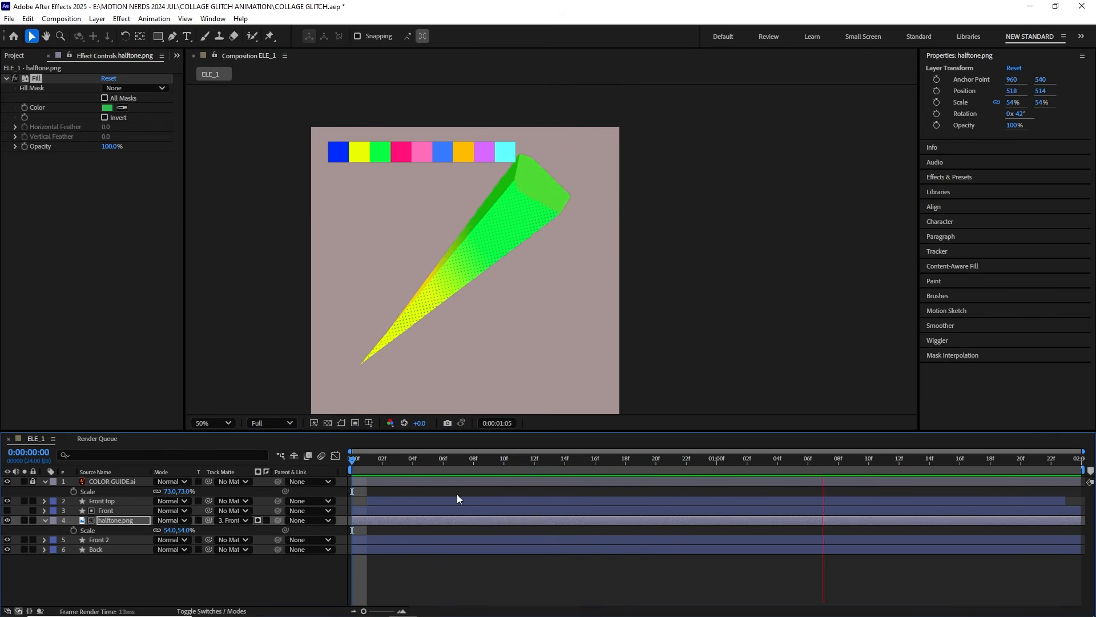
click(356, 184)
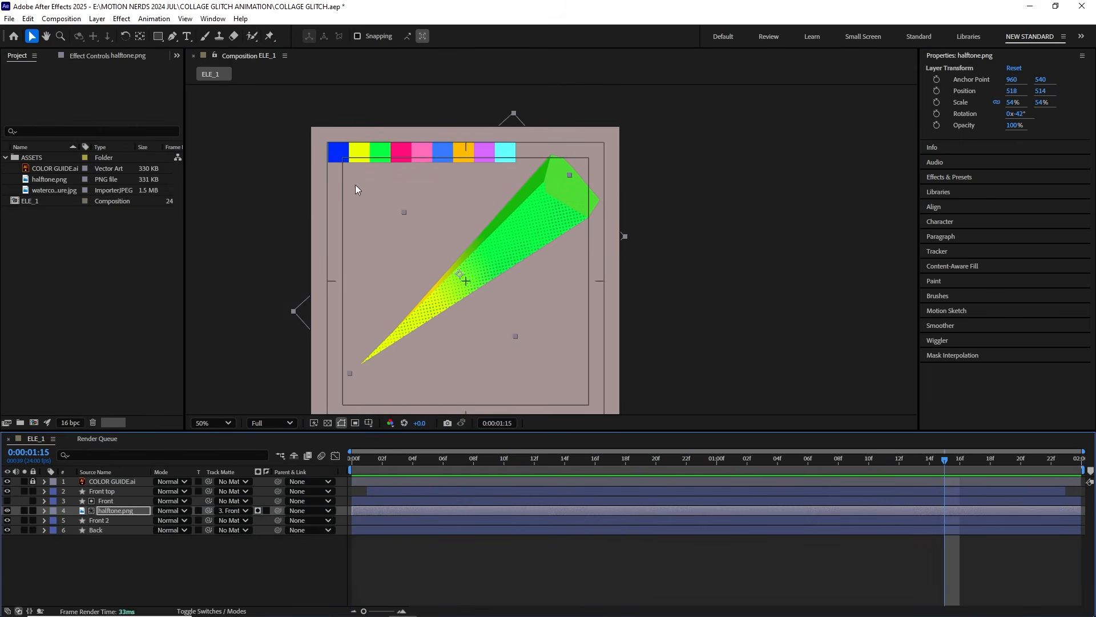
Step: Create a new 1080 x 1080 composition named ELE_2 at 24 fps, lasting two seconds
click(61, 19)
click(75, 31)
text(ELE_2)
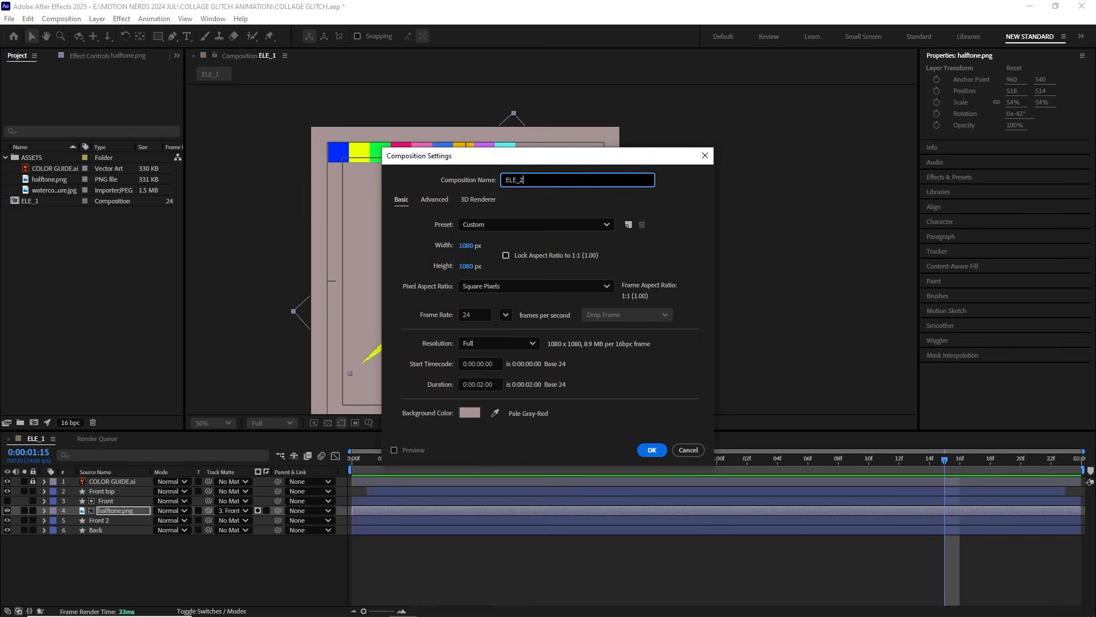
key(Return)
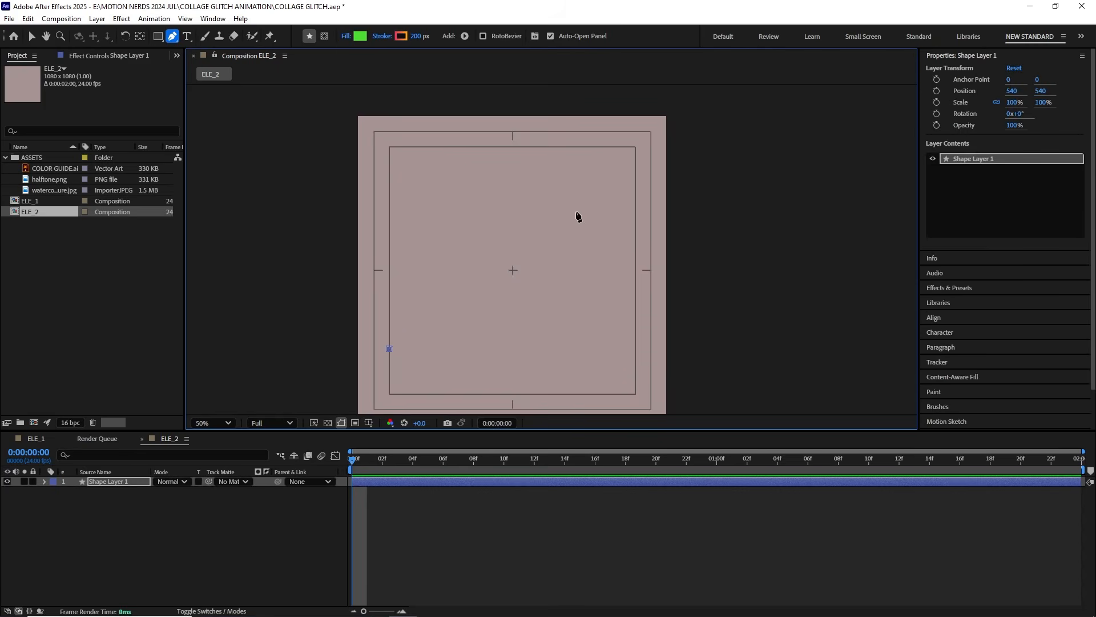
Step: Draw an open four-point zigzag path with a 200 px linear gradient stroke and set its fill to None
click(586, 208)
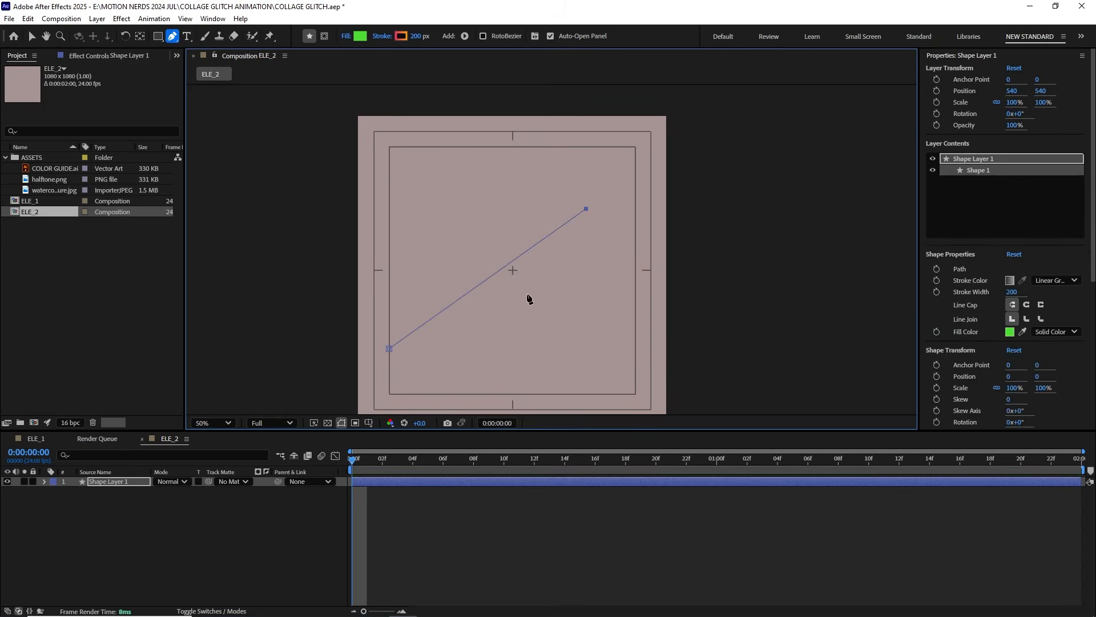
click(516, 326)
drag(607, 263, 557, 283)
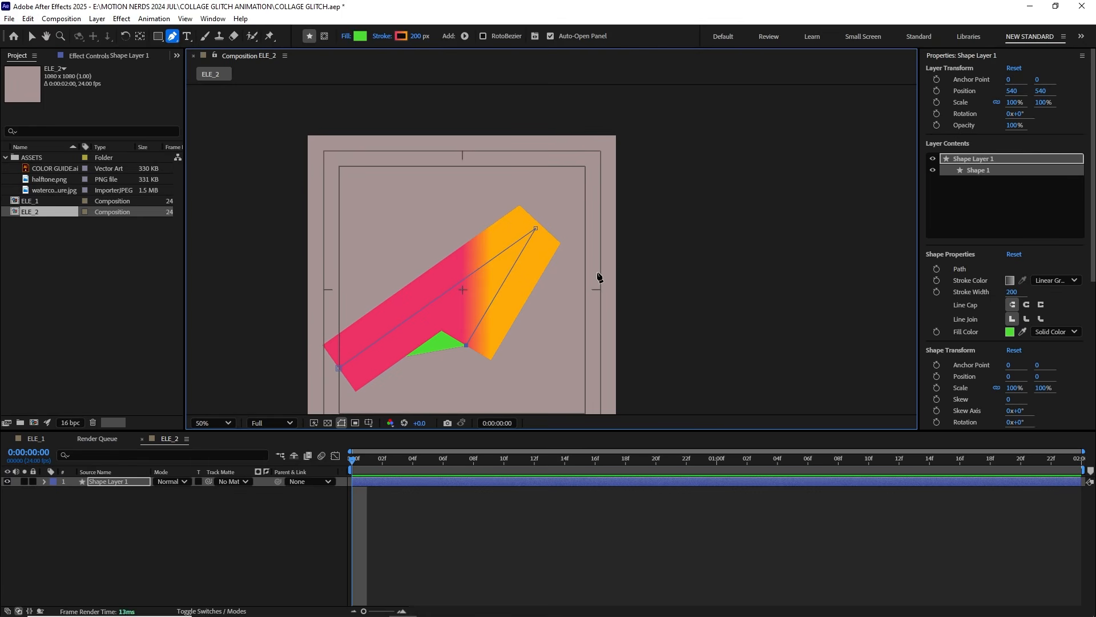
click(583, 280)
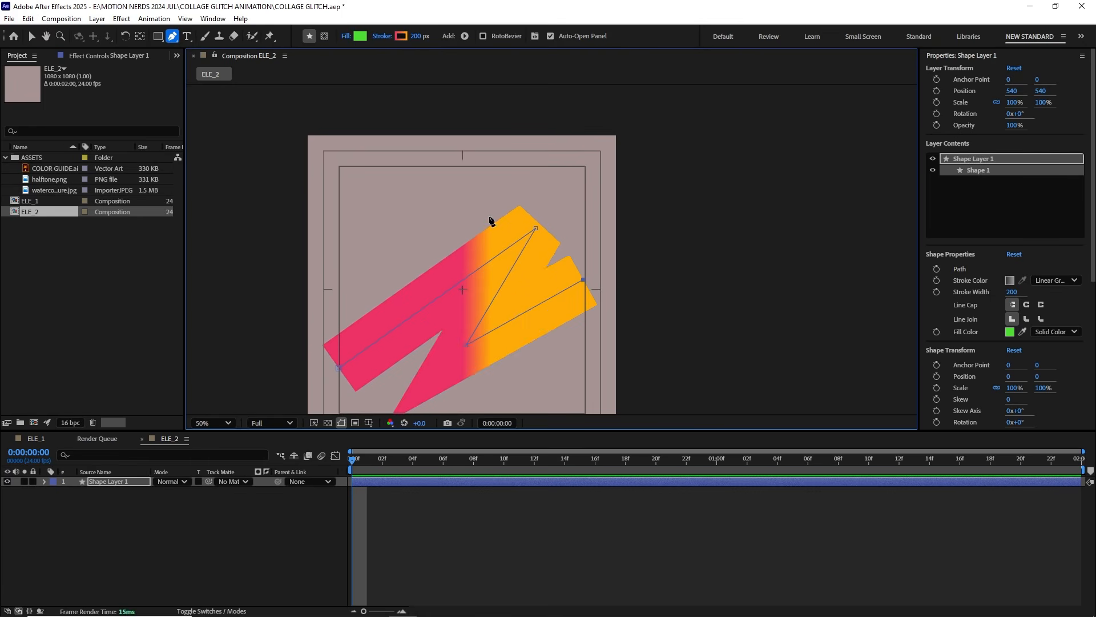
click(345, 37)
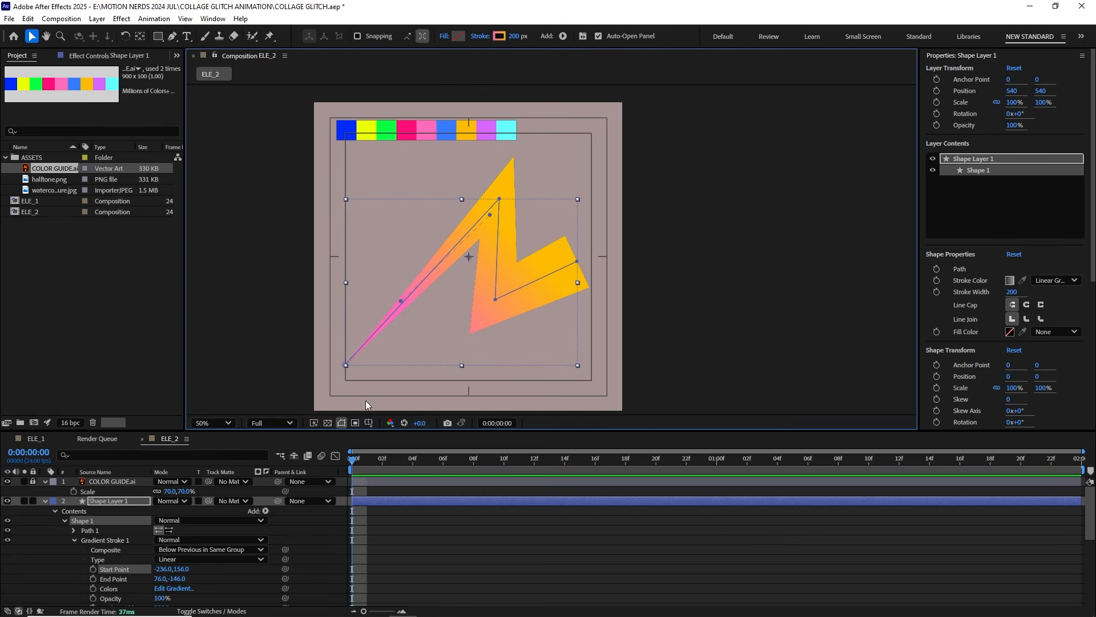
Step: Add Trim Paths to the zigzag and keyframe End from 0% to 100% by frame 10, back to 0% between 01:18 and 01:23
click(266, 510)
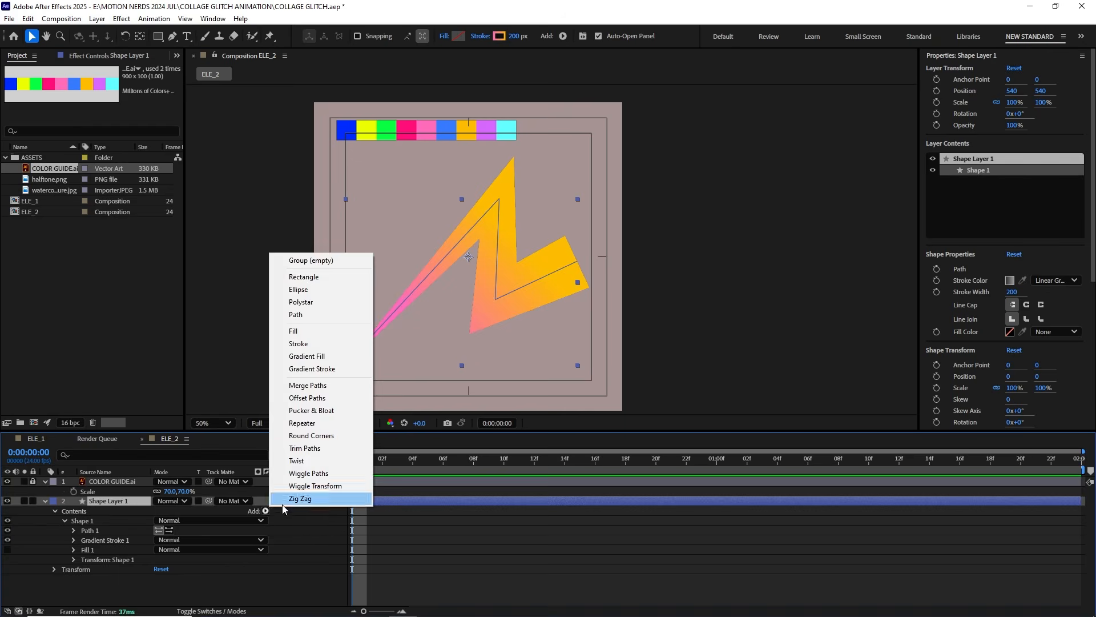
click(302, 500)
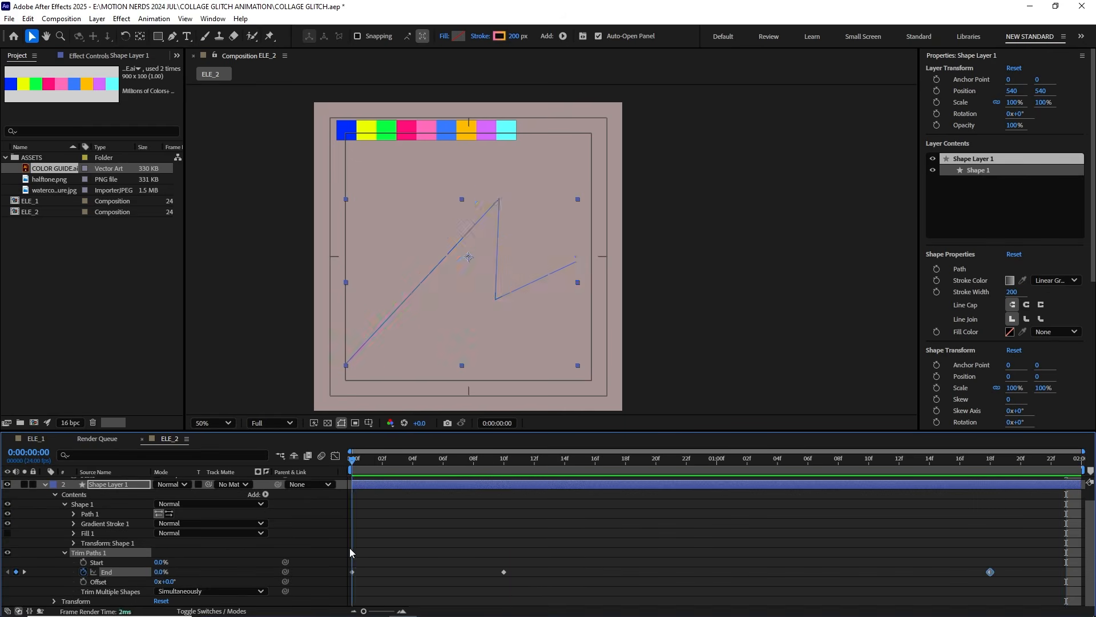
mouse_move(377, 460)
mouse_down()
mouse_move(1026, 471)
mouse_move(948, 468)
mouse_up()
drag(949, 468, 931, 468)
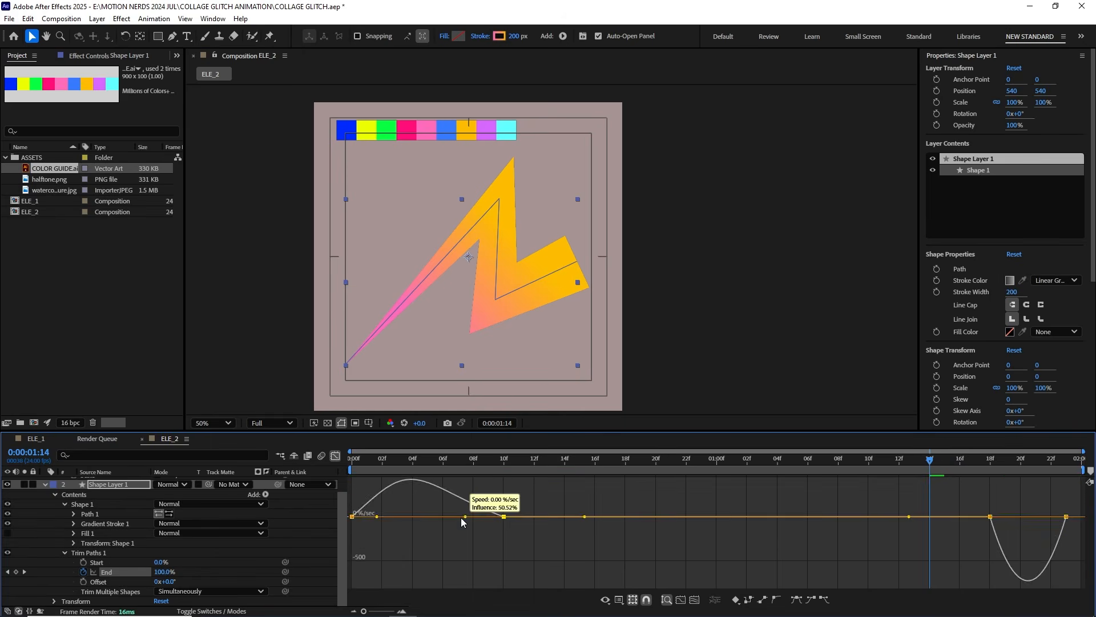
Step: Shape the End speed curve to start fast at the reveal and finish fast at the retraction, and play the animation
drag(461, 518, 368, 518)
drag(1041, 519, 1061, 519)
drag(929, 467, 353, 467)
key(space)
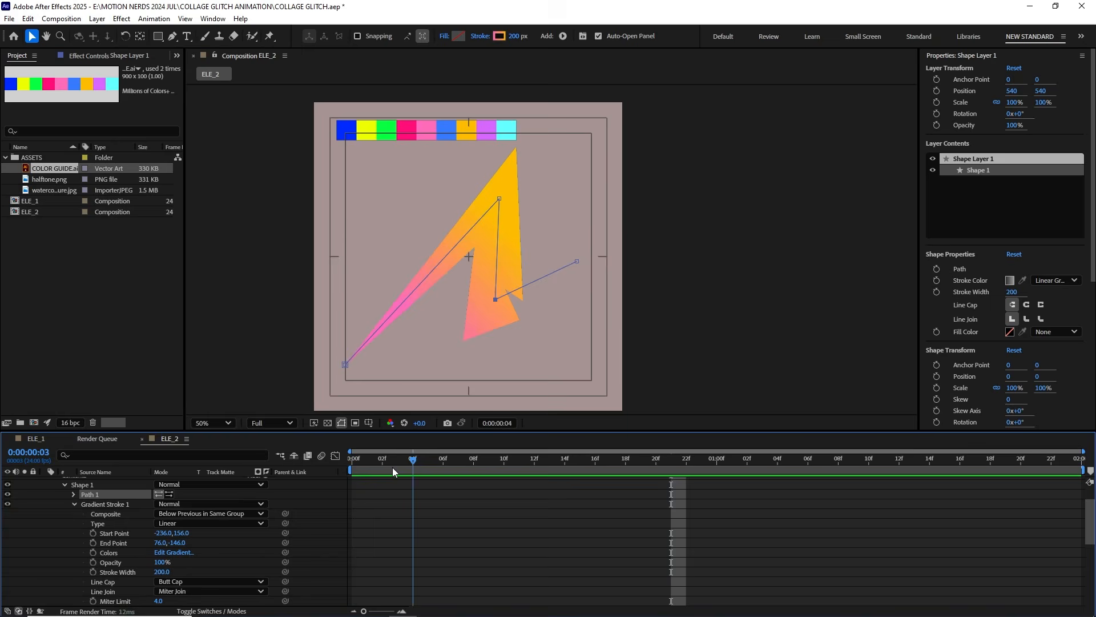
drag(392, 467, 382, 467)
click(521, 222)
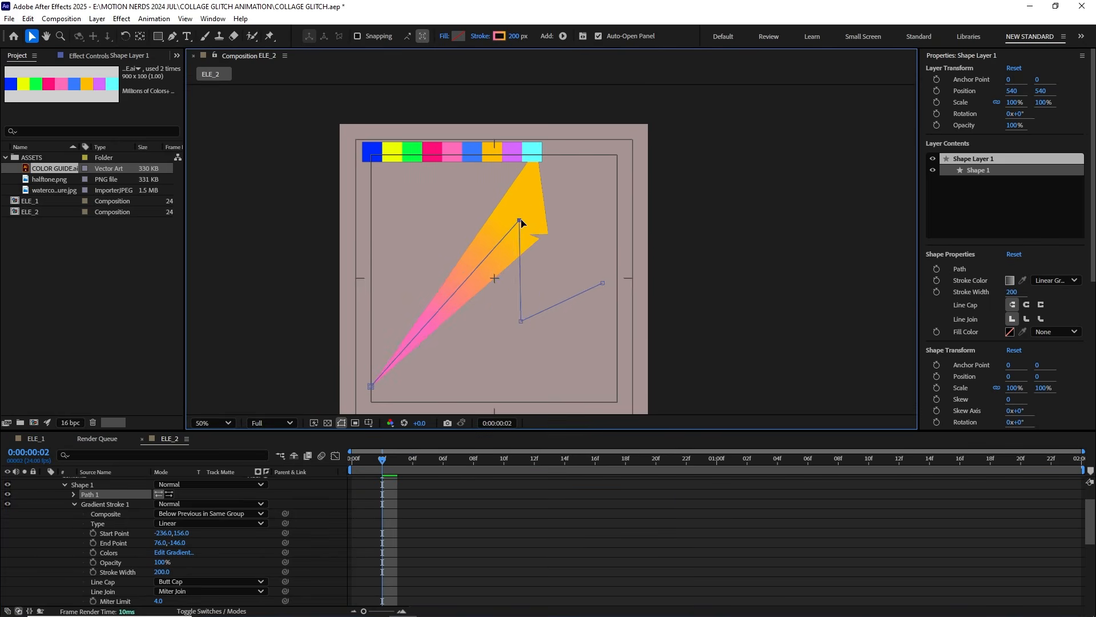
drag(525, 219, 568, 242)
drag(446, 459, 412, 459)
key(ctrl+z)
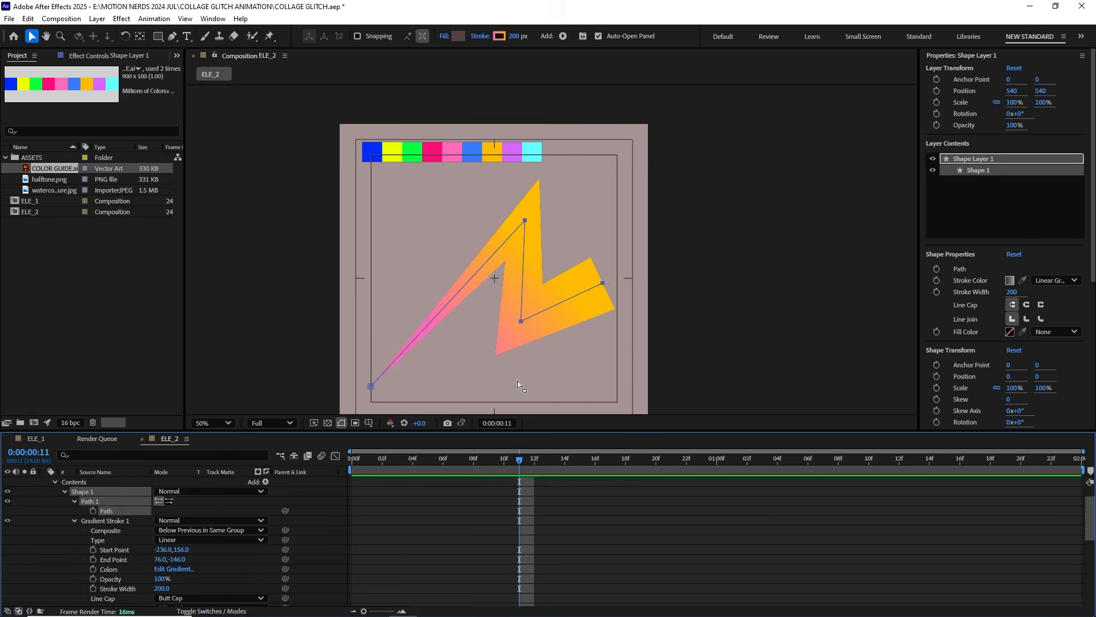
Step: Reshape the zigzag by shifting its lower middle corner to the right and lowering its upper corner, and play the result
drag(520, 459, 413, 460)
drag(521, 321, 541, 321)
drag(413, 460, 381, 467)
drag(524, 220, 523, 237)
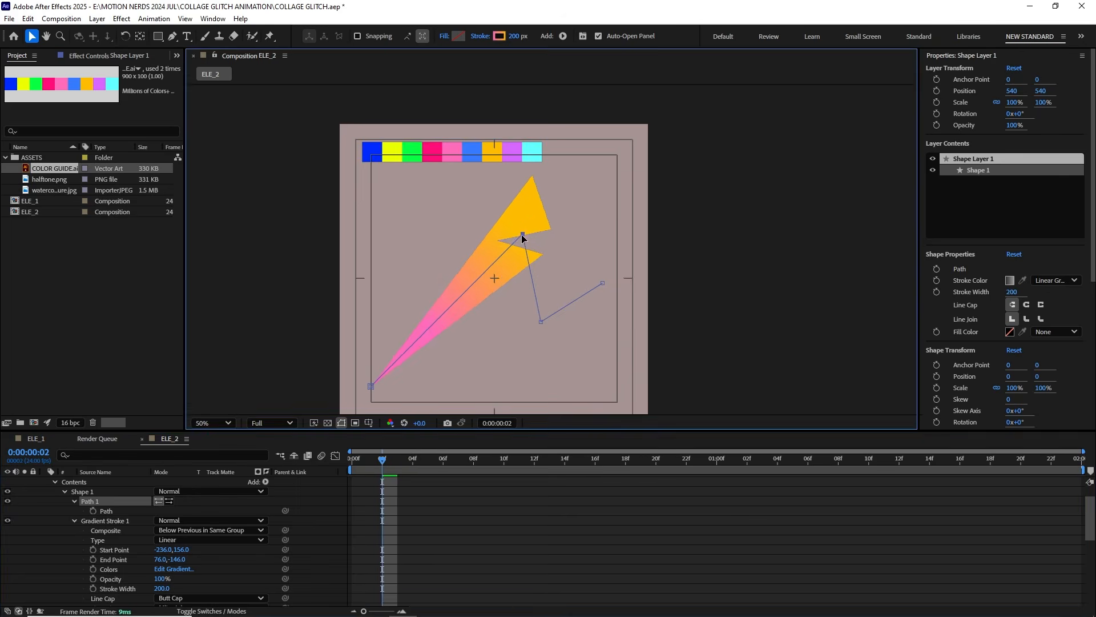
drag(382, 460, 414, 460)
mouse_move(542, 321)
mouse_down()
mouse_move(534, 326)
mouse_move(549, 322)
mouse_up()
drag(414, 460, 350, 460)
key(space)
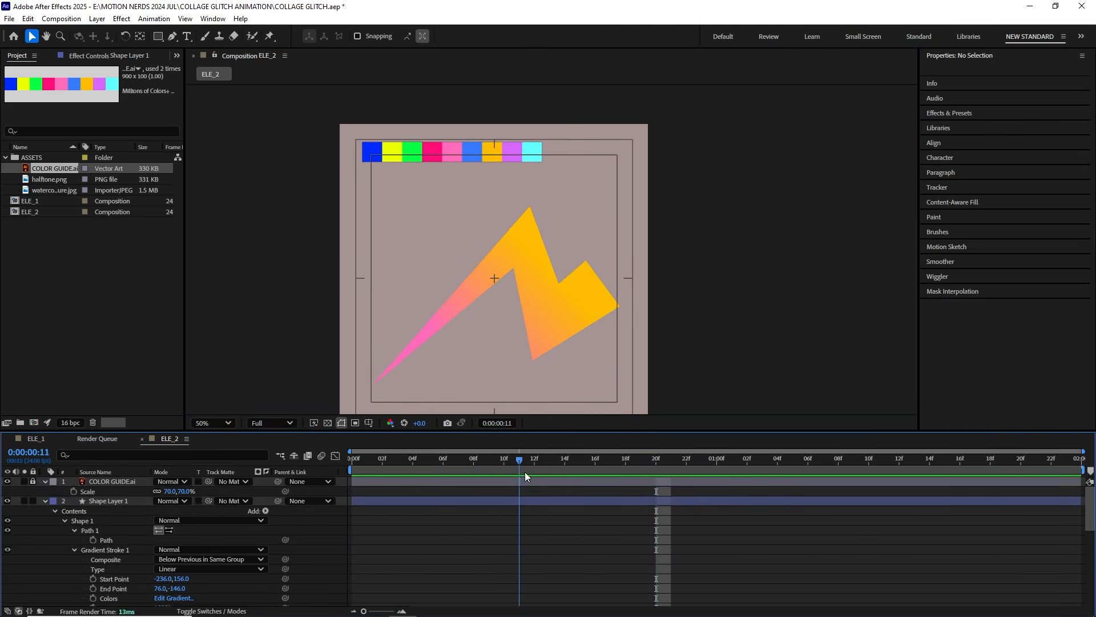
Step: Rename the zigzag shape layer as Front and preview its reveal
key(Return)
text(Front)
click(398, 460)
key(space)
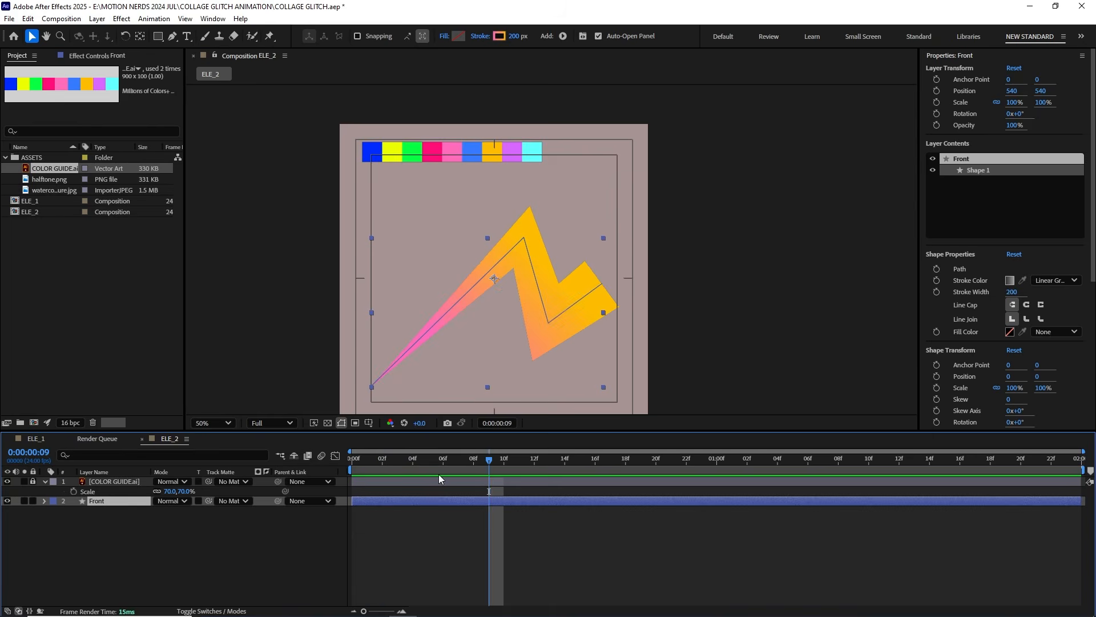
Step: Start keyframing the Front layer's Path at frame 10 and show only its animated properties
click(45, 501)
click(45, 501)
click(74, 530)
click(93, 540)
key(u)
click(517, 463)
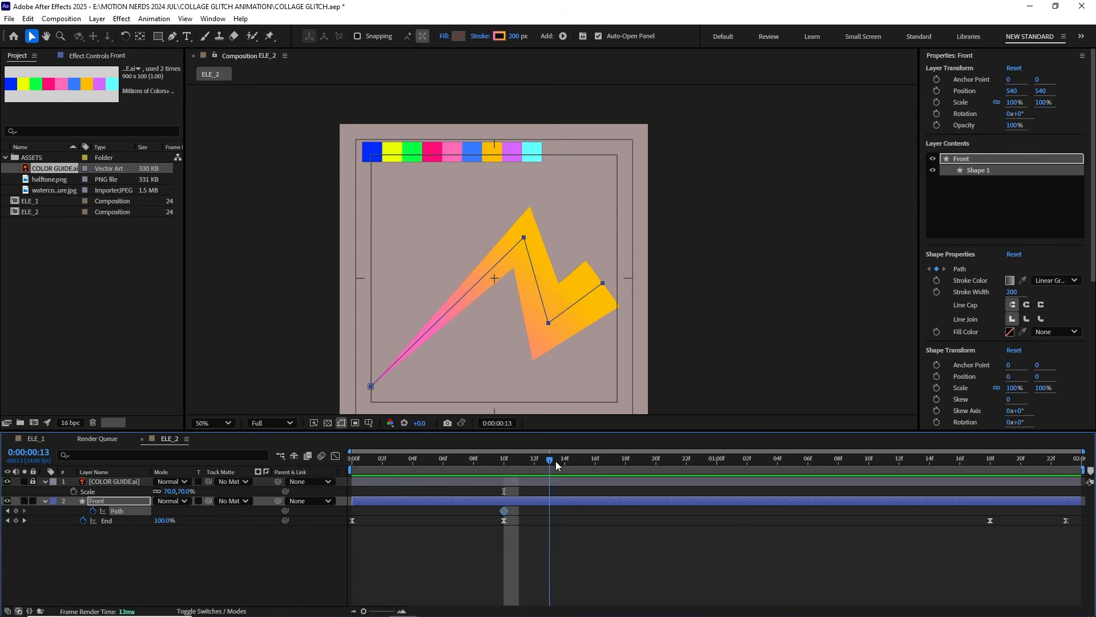
Step: Add shifted Path keyframes to Front every three frames from frame 13 through 01:16 to make the zigzag wiggle
drag(542, 297, 539, 307)
drag(485, 211, 631, 365)
drag(545, 333, 525, 299)
drag(551, 462, 595, 464)
drag(526, 300, 535, 354)
mouse_move(596, 462)
mouse_down()
mouse_move(608, 465)
mouse_move(597, 463)
mouse_up()
key(Page_Down)
key(Page_Down)
key(Page_Down)
key(Page_Down)
key(Page_Down)
key(Page_Down)
mouse_move(534, 354)
mouse_down()
mouse_move(530, 331)
mouse_move(555, 353)
mouse_move(516, 306)
mouse_move(538, 373)
mouse_move(532, 345)
mouse_move(547, 365)
mouse_move(529, 390)
mouse_move(532, 344)
mouse_up()
key(Page_Down)
key(Page_Down)
key(Page_Down)
key(Page_Down)
key(Page_Down)
key(Page_Down)
key(Page_Down)
key(Page_Down)
key(Page_Down)
key(Page_Down)
key(Page_Down)
key(Page_Down)
key(Page_Down)
key(Page_Down)
key(Page_Down)
key(Page_Down)
key(Page_Down)
key(Page_Down)
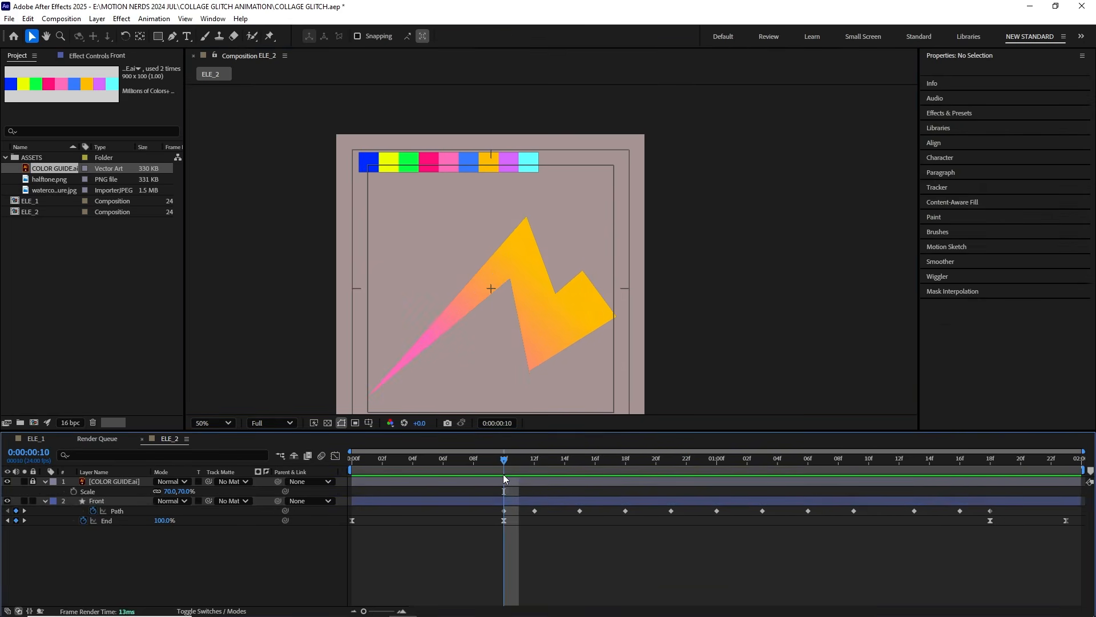
Step: Create a new shape layer at frame 1 and ready the Pen tool at the open end of the pink strip
drag(503, 474, 368, 485)
drag(404, 290, 440, 264)
click(97, 19)
mouse_move(137, 32)
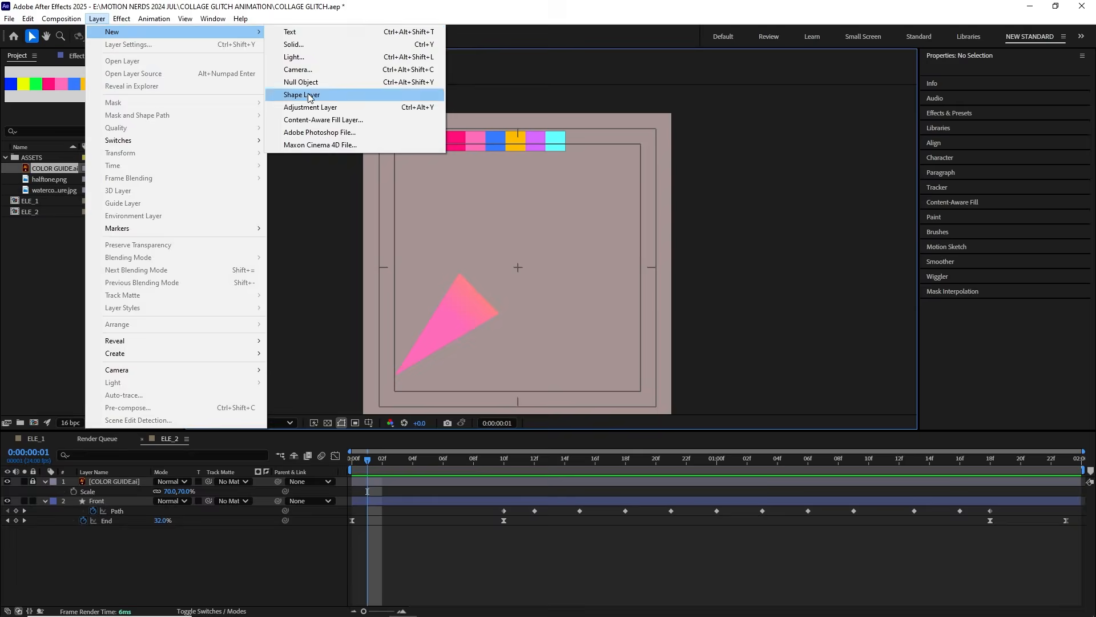
click(309, 96)
scroll(387, 286, up, 1)
drag(386, 286, 402, 308)
key(g)
Step: Set the new shape's stroke to None and its fill to a solid pale green
click(382, 36)
click(562, 345)
click(360, 36)
click(629, 387)
Step: Draw a four-sided shape extending from the open end of Front at frame 1
click(395, 290)
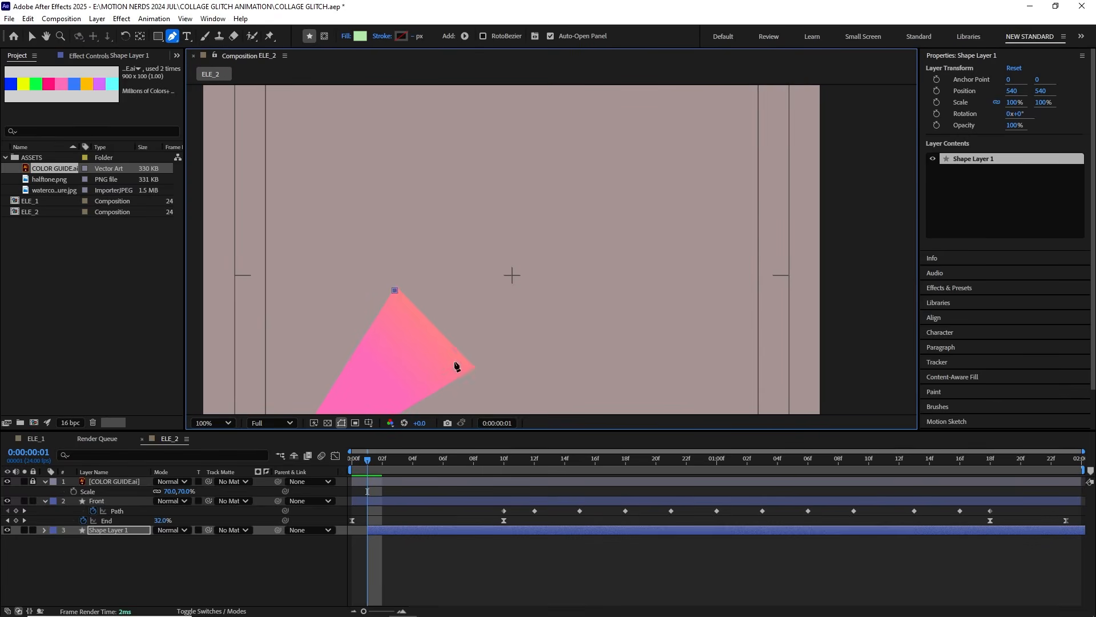
click(469, 366)
click(512, 316)
click(449, 262)
scroll(426, 298, up, 2)
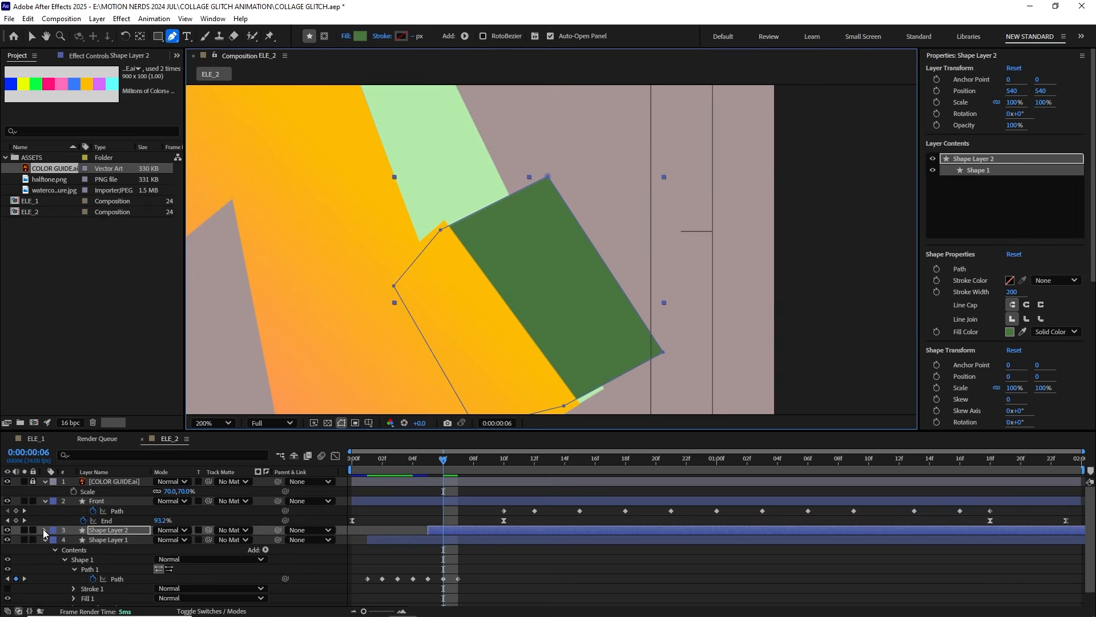
Step: Start keyframing the Path of Shape Layer 2, the dark green cap, at frame 6
click(45, 531)
click(64, 550)
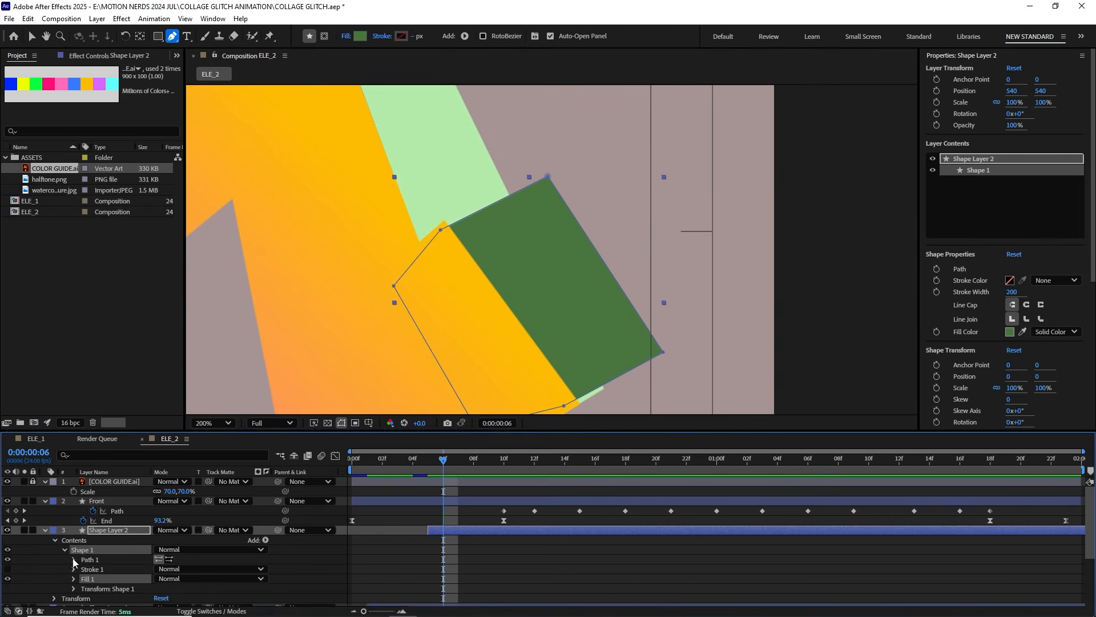
click(75, 558)
click(93, 569)
key(u)
Step: Fit the dark green cap's path points to the corners and edge of Front's open end at frame 6
key(Page_Up)
drag(434, 297, 447, 309)
key(Page_Down)
click(29, 36)
scroll(489, 229, up, 2)
drag(351, 280, 371, 245)
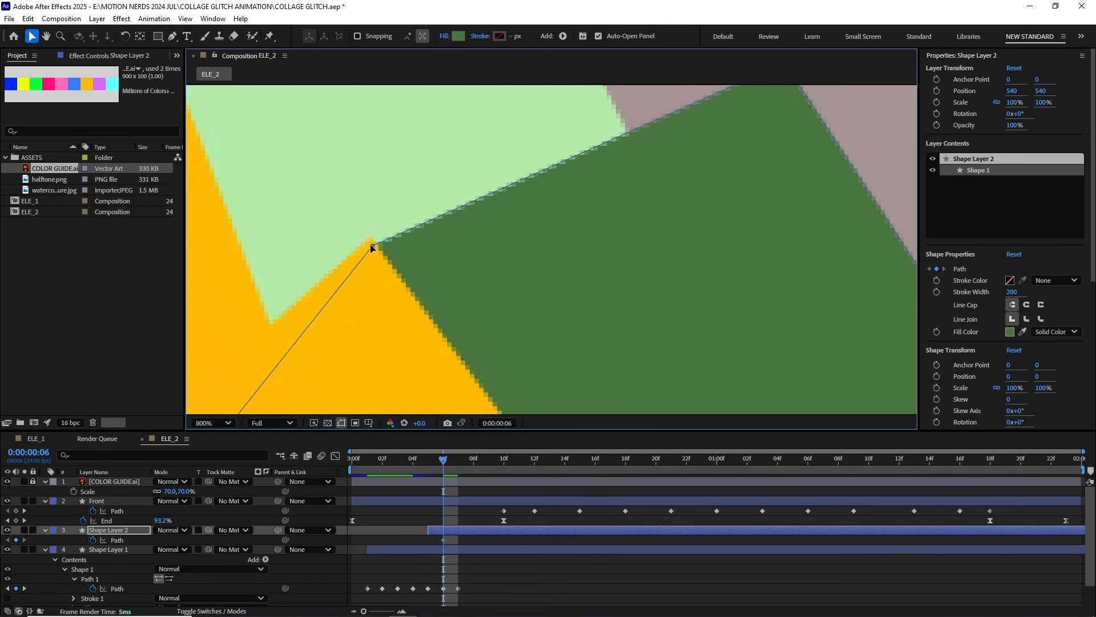
drag(703, 182, 536, 228)
drag(615, 110, 619, 104)
scroll(543, 183, down, 2)
drag(616, 274, 621, 274)
scroll(545, 335, up, 2)
drag(432, 301, 557, 369)
scroll(489, 299, down, 2)
drag(372, 250, 412, 218)
Step: Adjust the dark green cap's inner lower point at frame 5 to tuck it toward the orange strip
drag(443, 458, 415, 455)
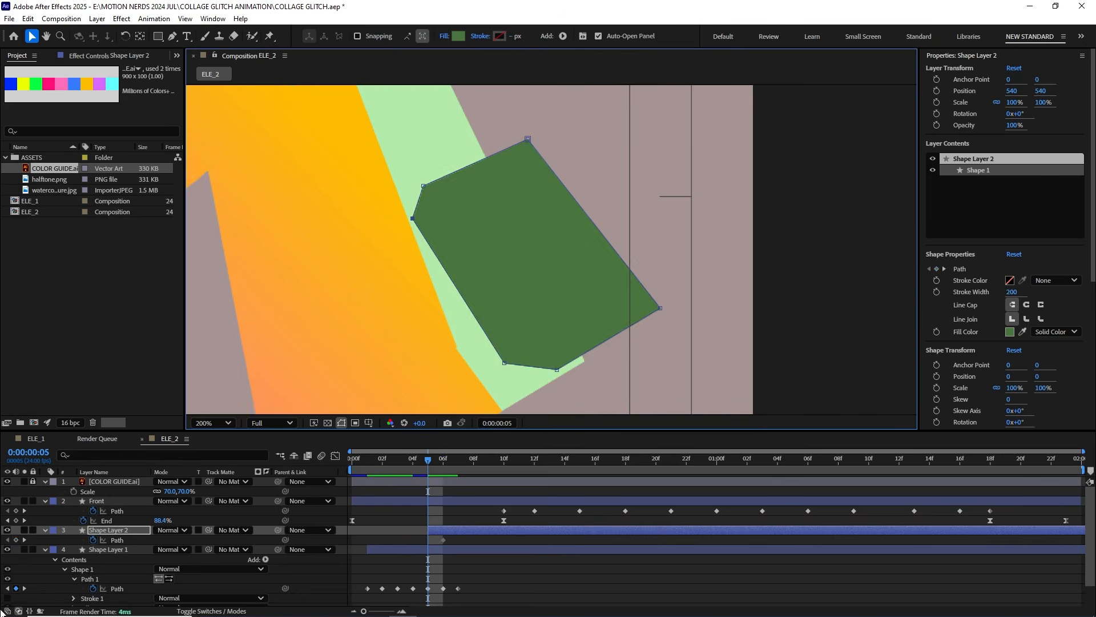
drag(504, 362, 481, 364)
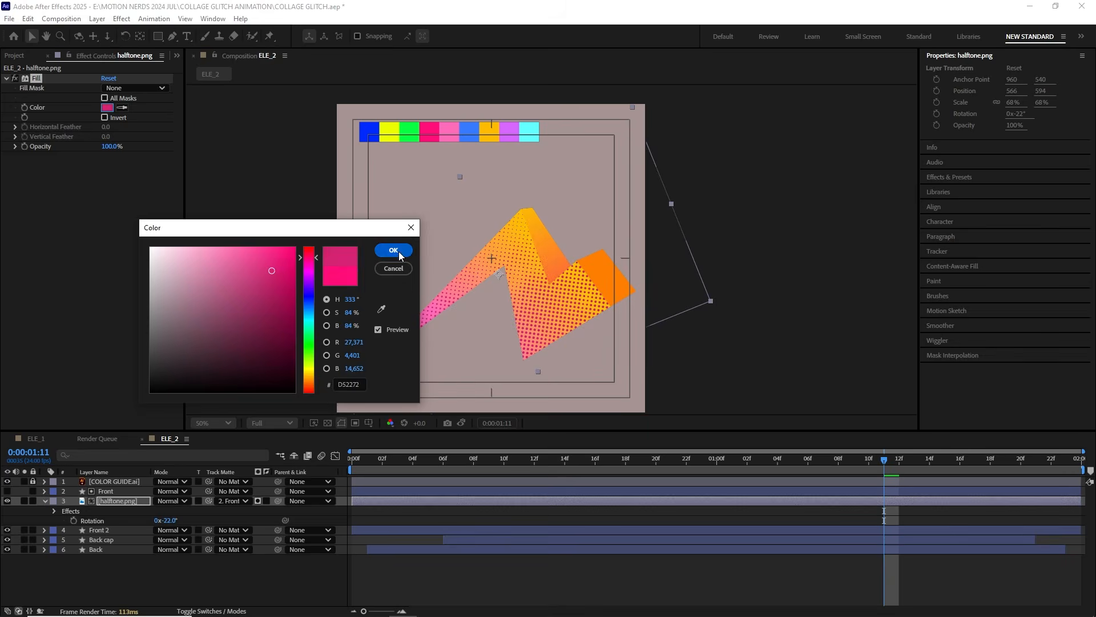
click(394, 250)
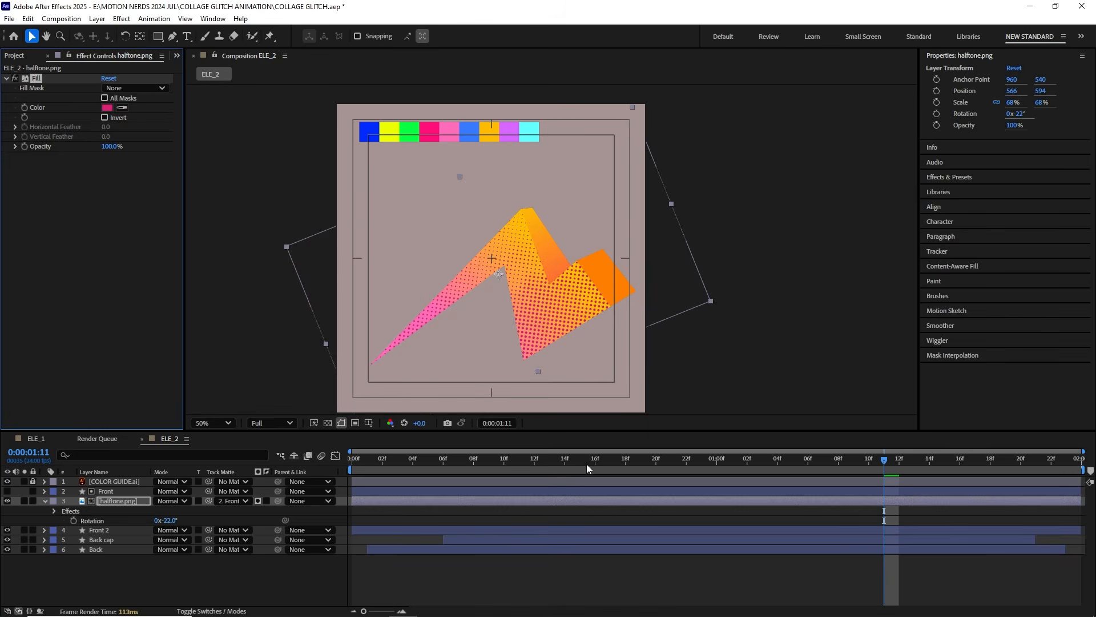
Step: Play through the halftone-textured zigzag and examine its orange end cap near the composition's right edge around frame 21
drag(881, 461, 446, 468)
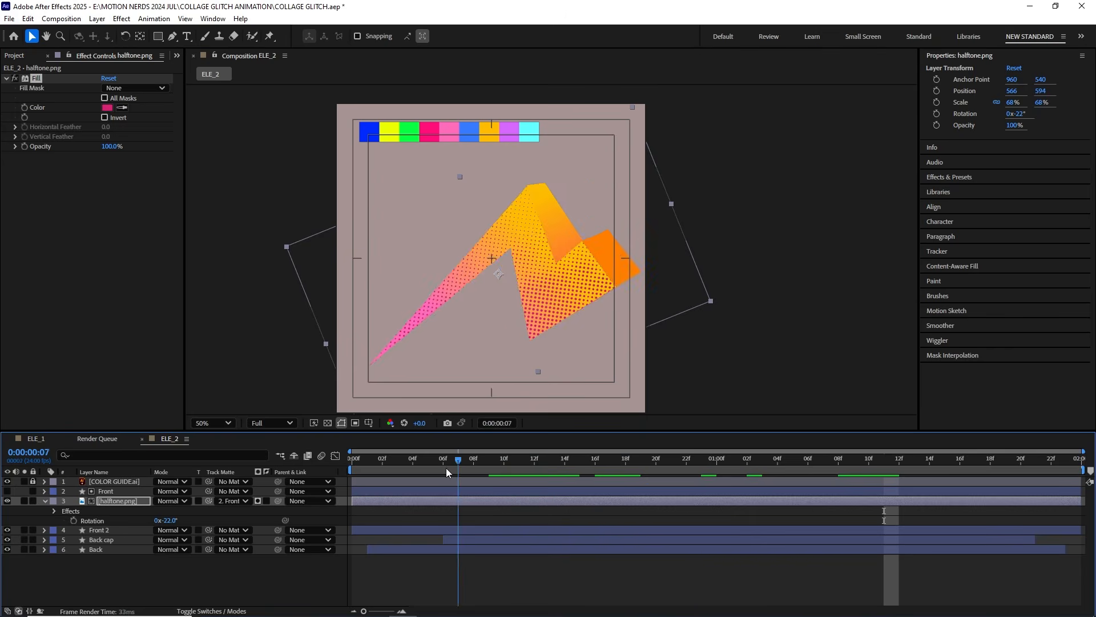
key(Home)
key(space)
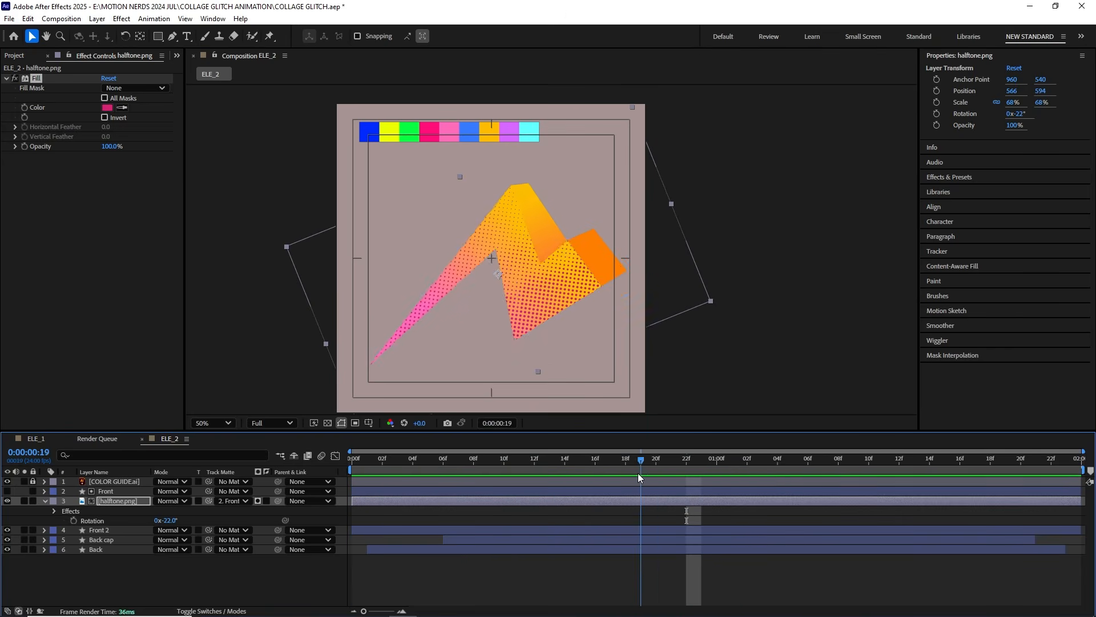
drag(664, 472, 677, 473)
scroll(669, 358, up, 1)
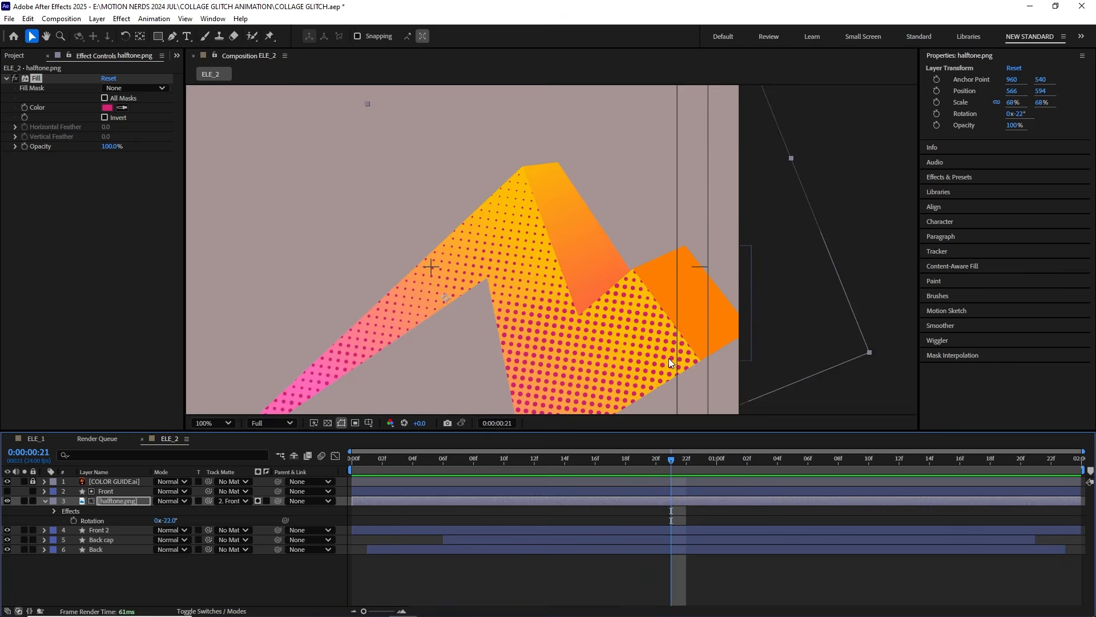
drag(731, 344, 648, 318)
scroll(659, 314, down, 1)
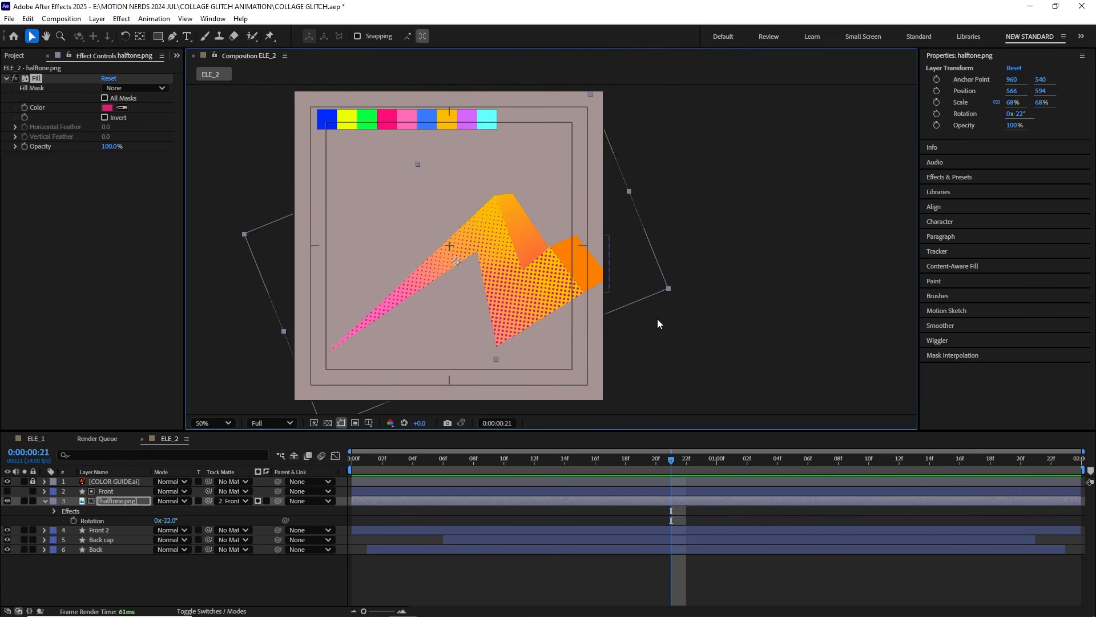
Step: Add a null object above the zigzag layers in ELE_2
drag(429, 456, 474, 463)
key(ctrl+a)
click(97, 18)
mouse_move(171, 32)
click(301, 81)
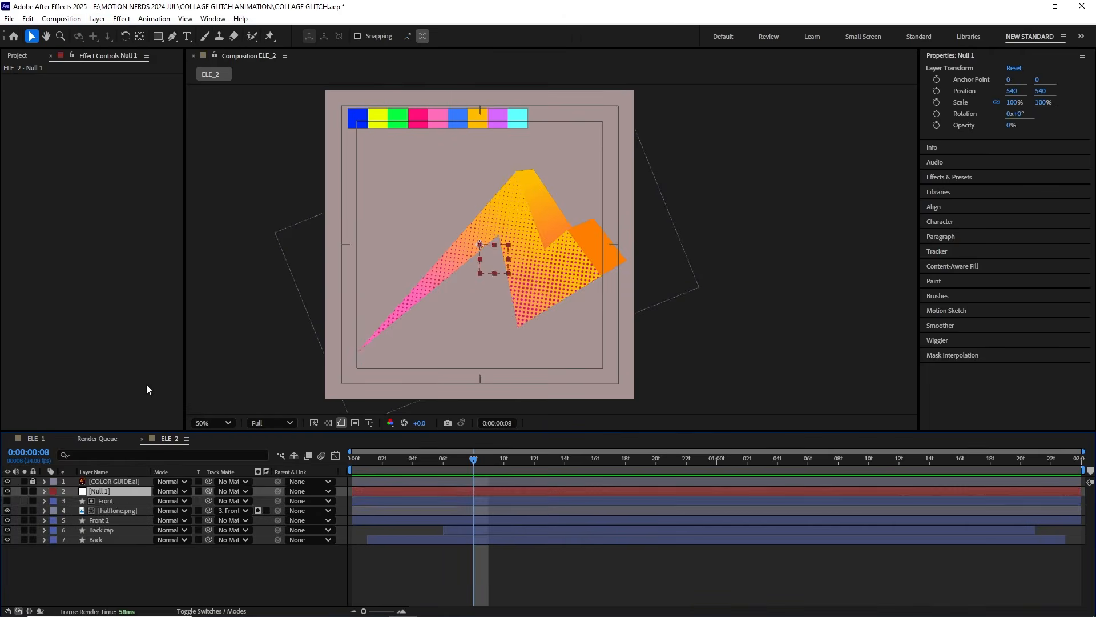
Step: Parent the Front, halftone, Front 2, Back cap and Back layers to Null 1 and reveal the null's scale
click(118, 503)
shift+click(100, 540)
drag(280, 499, 196, 501)
click(124, 491)
key(s)
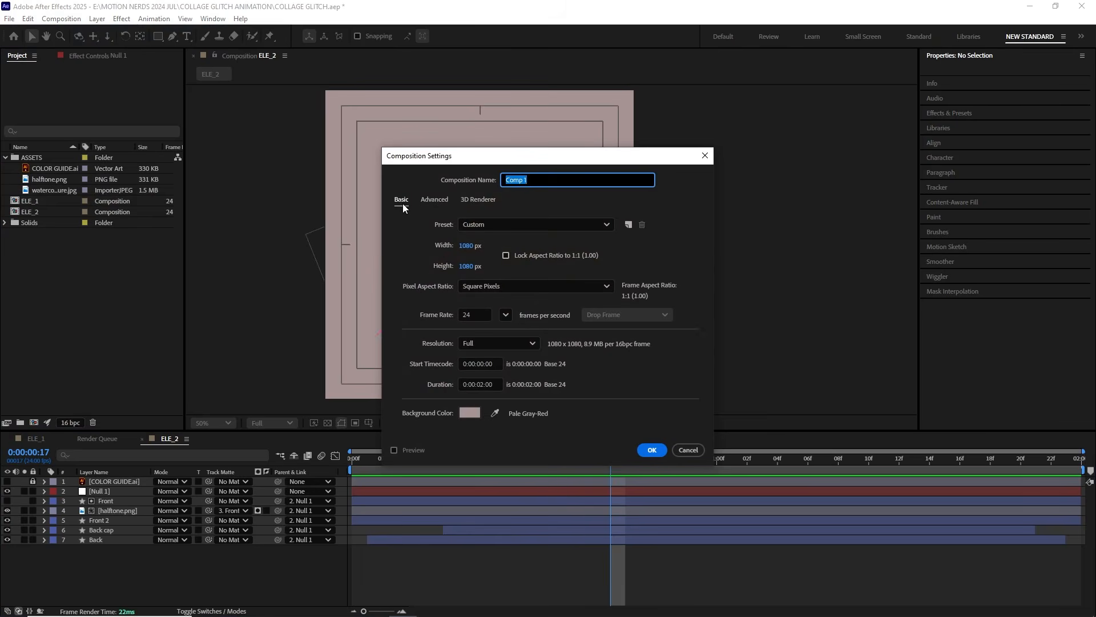
Step: Create a 1080 x 1080 composition named ELE_3 and draw an irregular five-pointed star with a 60 px red stroke and no fill
text(ELE_3)
key(Return)
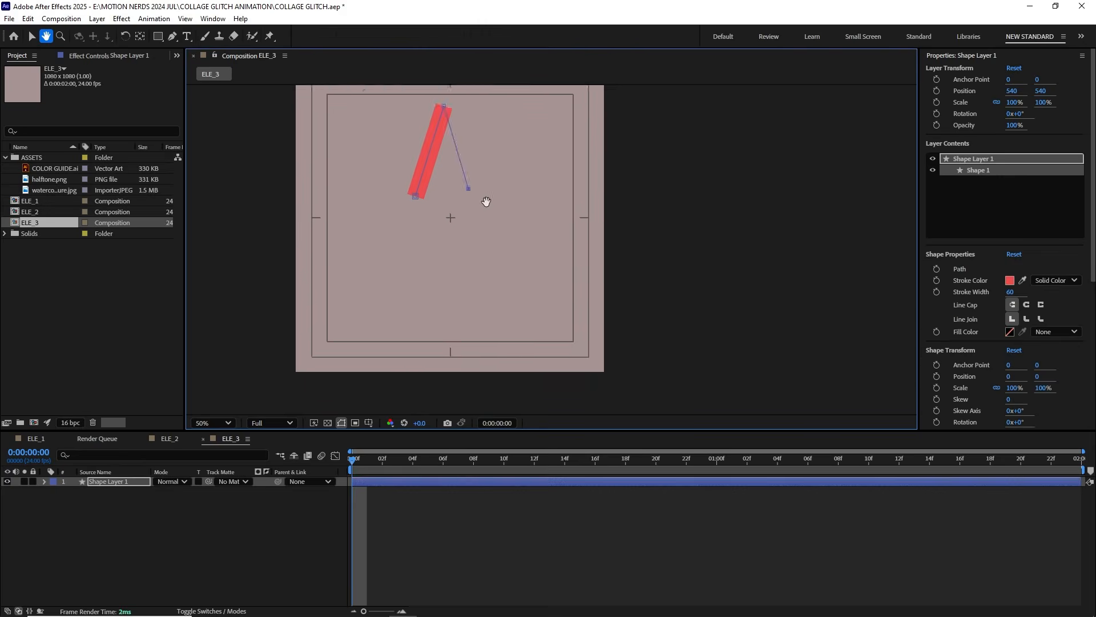
click(485, 190)
click(591, 166)
click(497, 286)
click(509, 225)
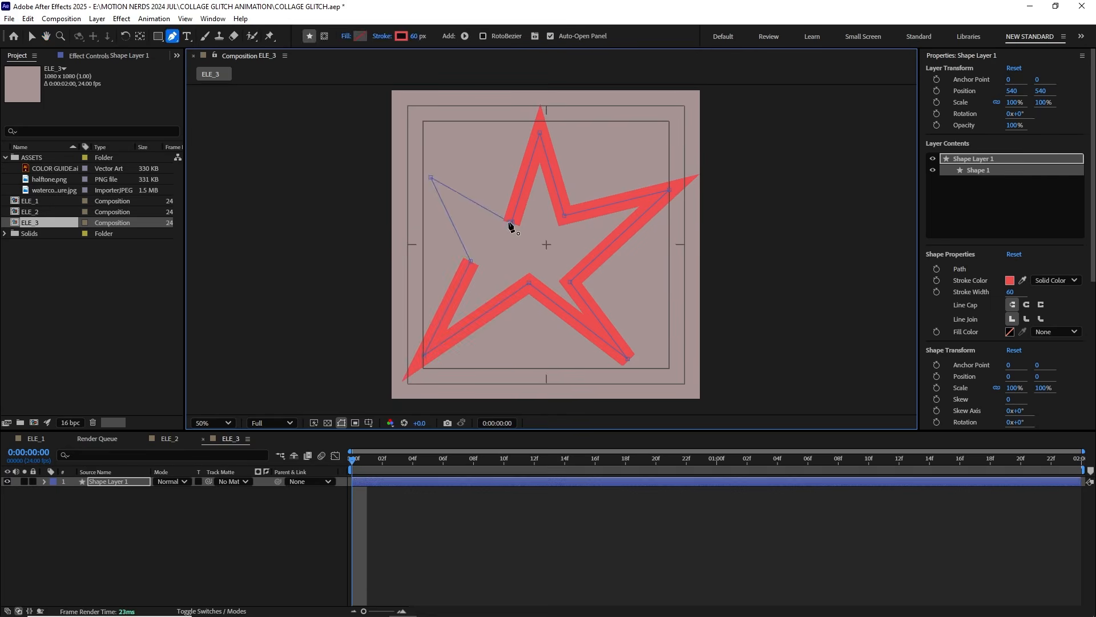
click(433, 198)
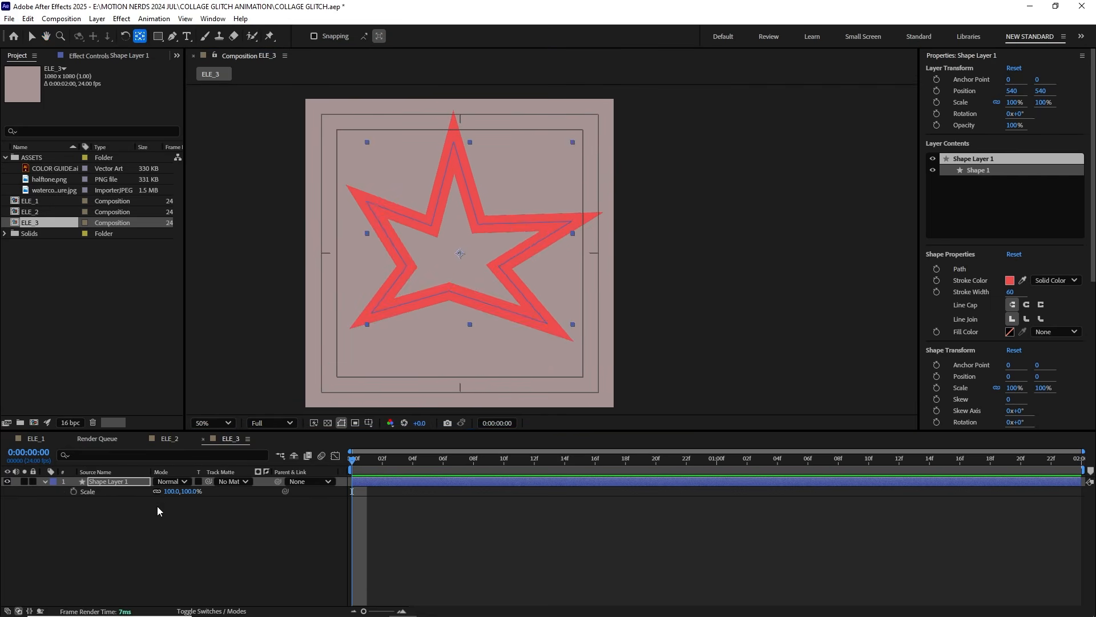
Step: Keyframe the star's scale from 0% at frame 0 to 100% at frame 9, hold it until 1:17, and return to 0% at 1:23
drag(175, 492, 169, 495)
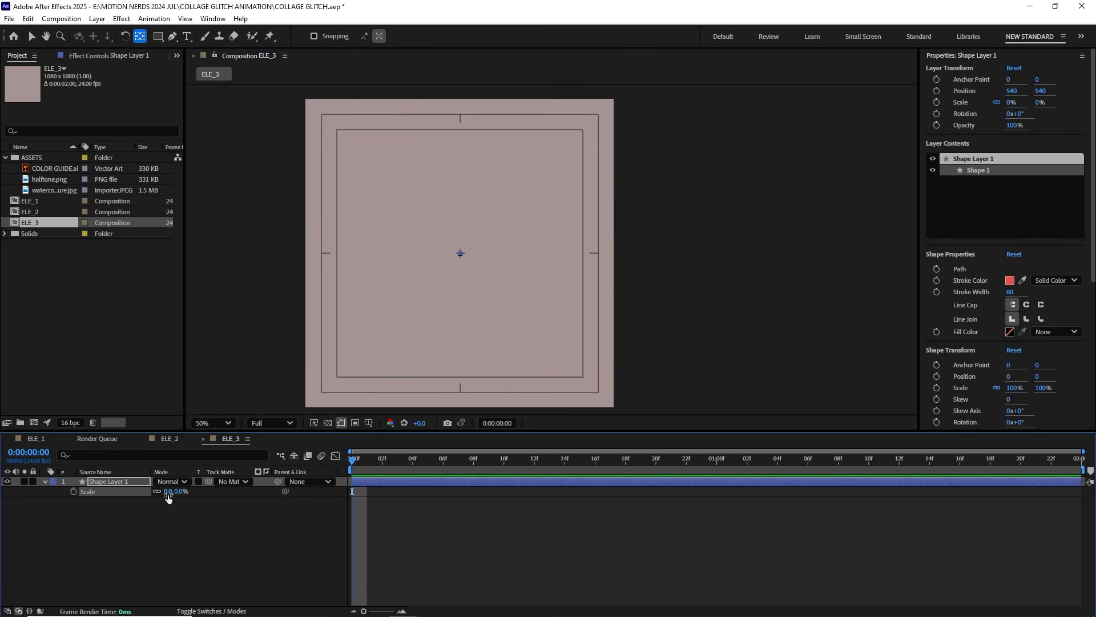
key(alt+shift+s)
key(Page_Down)
key(Page_Down)
key(Page_Down)
key(Page_Down)
key(Page_Down)
key(Page_Down)
key(Page_Down)
key(Page_Down)
key(Page_Down)
click(168, 493)
text(100)
key(Return)
drag(489, 459, 936, 488)
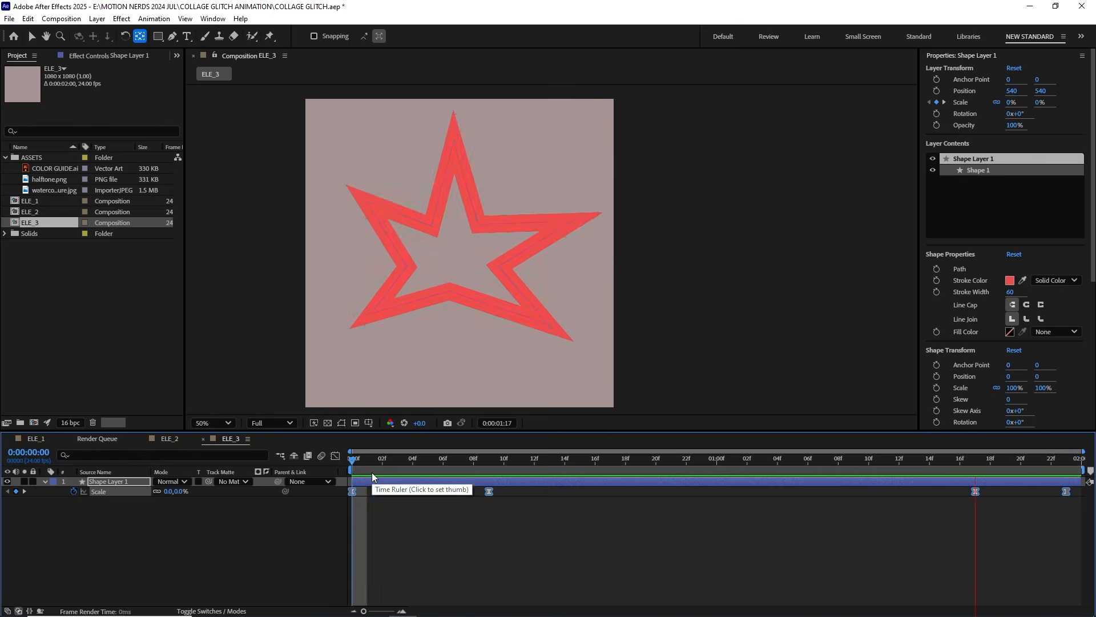
Step: Reshape the scale speed curves so the star pops in fast at the start and vanishes fast at the end
click(335, 456)
click(489, 523)
drag(466, 523, 358, 546)
click(975, 551)
drag(990, 550, 1021, 551)
drag(1050, 526, 1060, 526)
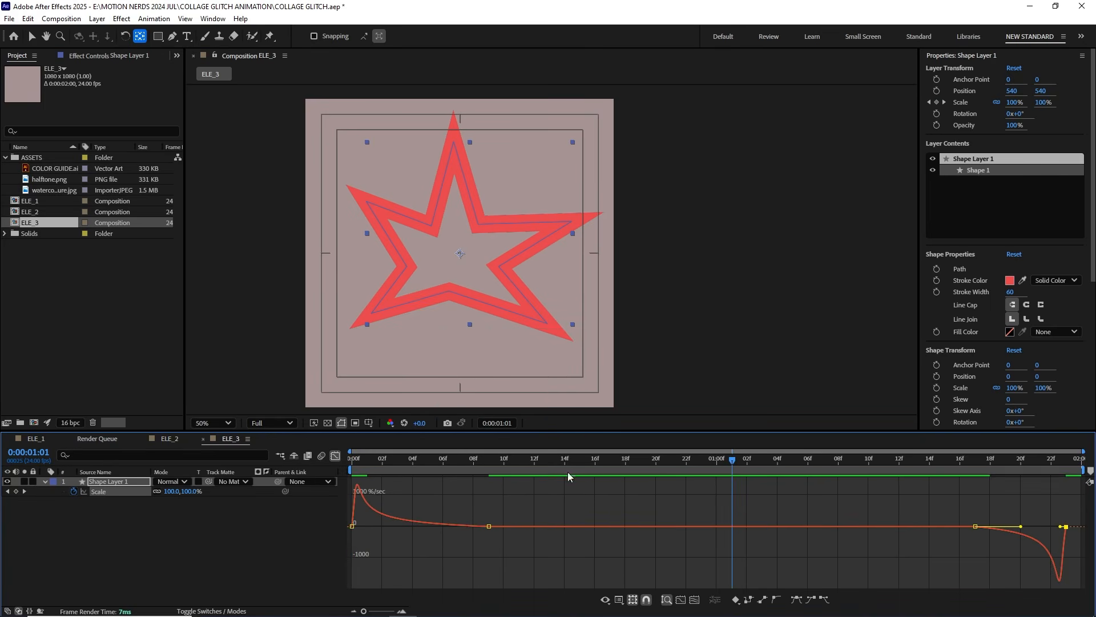
key(Home)
key(space)
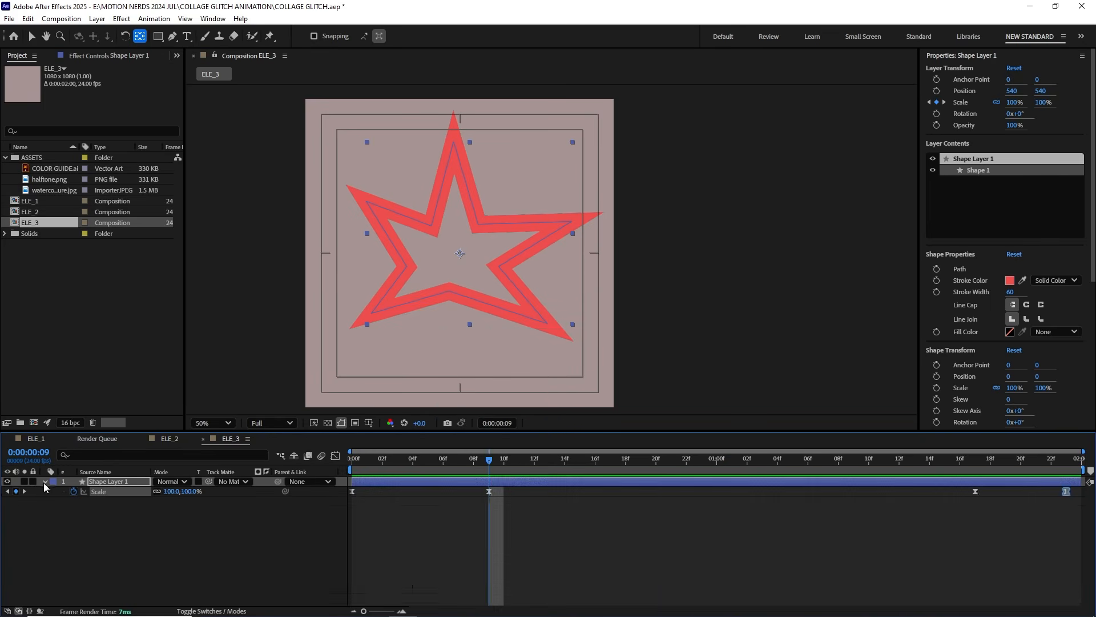
Step: Keyframe the star's path every three frames from frame 9 to 18, moving its tips and inner corners each time
key(Page_Down)
key(Page_Down)
key(Page_Down)
drag(594, 213, 506, 205)
key(Page_Down)
key(Page_Down)
key(Page_Down)
drag(548, 172, 579, 165)
key(Page_Down)
key(Page_Down)
key(Page_Down)
drag(564, 309, 586, 360)
drag(410, 243, 444, 240)
drag(586, 360, 551, 357)
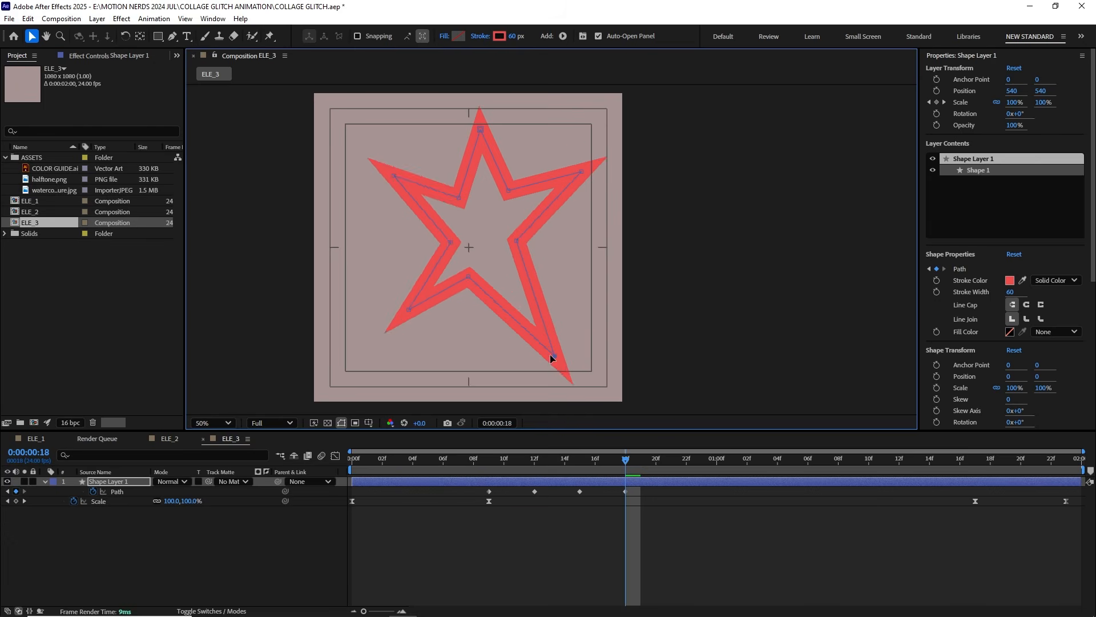
Step: Continue the star's path wiggle with reshaped points at frame 21, 1:00, 1:03 and 1:06
key(Page_Down)
key(Page_Down)
key(Page_Down)
drag(473, 284, 479, 270)
key(Page_Down)
key(Page_Down)
key(Page_Down)
drag(498, 178, 508, 197)
key(Page_Down)
key(Page_Down)
key(Page_Down)
drag(471, 259, 460, 249)
key(Page_Down)
key(Page_Down)
key(Page_Down)
drag(399, 199, 420, 205)
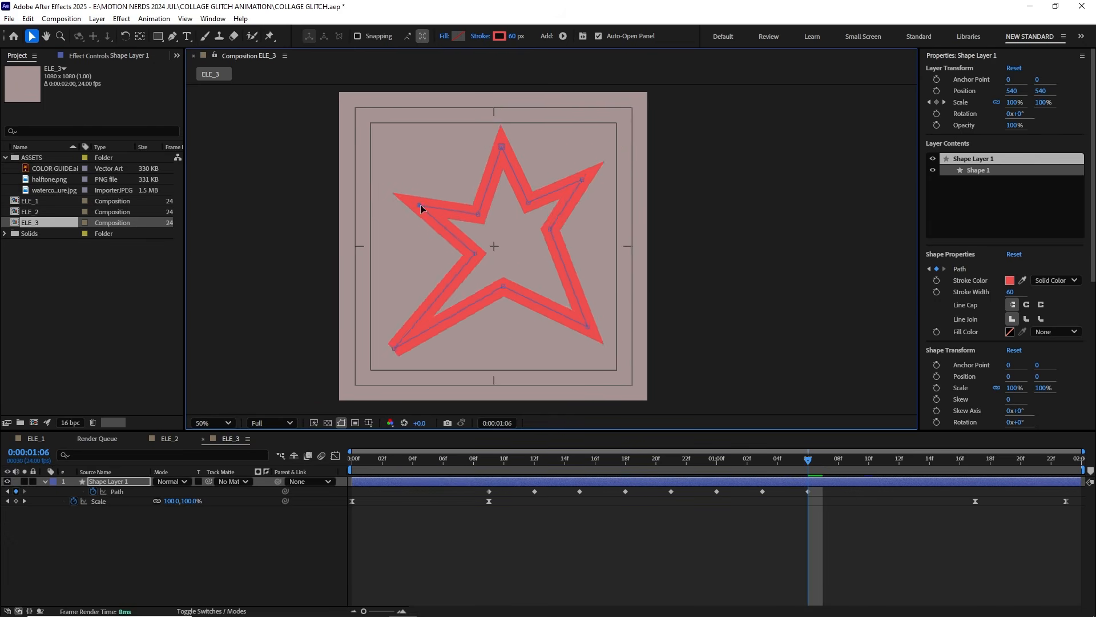
Step: Reshape the star's path at 1:09, 1:12 and 1:15, and paste the initial path keyframe at 1:17
key(Page_Down)
key(Page_Down)
key(Page_Down)
drag(549, 258, 536, 250)
key(Page_Down)
key(Page_Down)
key(Page_Down)
drag(555, 199, 565, 199)
key(Page_Down)
key(Page_Down)
key(Page_Down)
drag(595, 284, 588, 277)
key(ctrl+v)
Step: Extend the star's path keyframes to span from frame 0 to 1:23 and preview the wiggle
drag(975, 460, 426, 481)
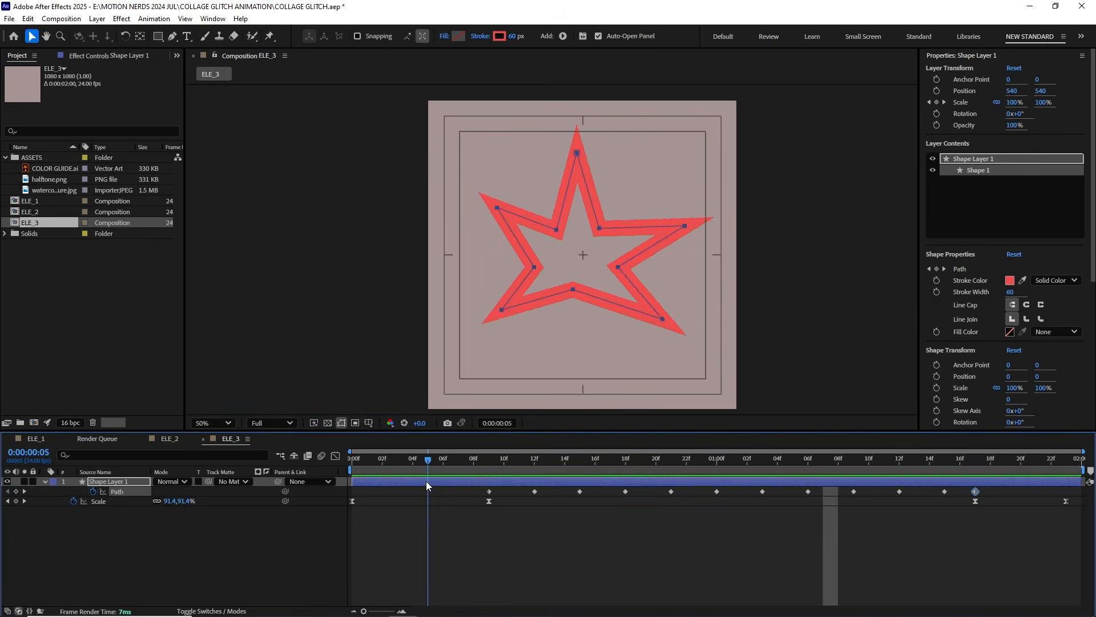
click(117, 491)
drag(489, 491, 352, 492)
drag(975, 491, 1065, 492)
key(space)
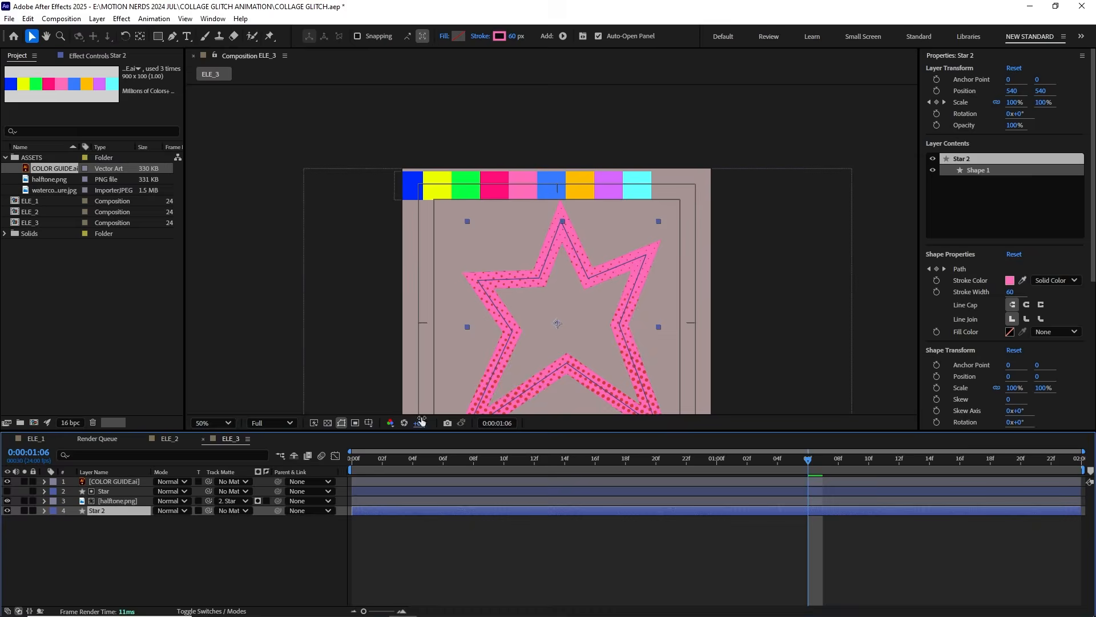
Step: Duplicate Star 2 and give the lower copy a hot pink FF0D79 stroke sampled from the color guide
key(period)
key(comma)
drag(517, 321, 506, 291)
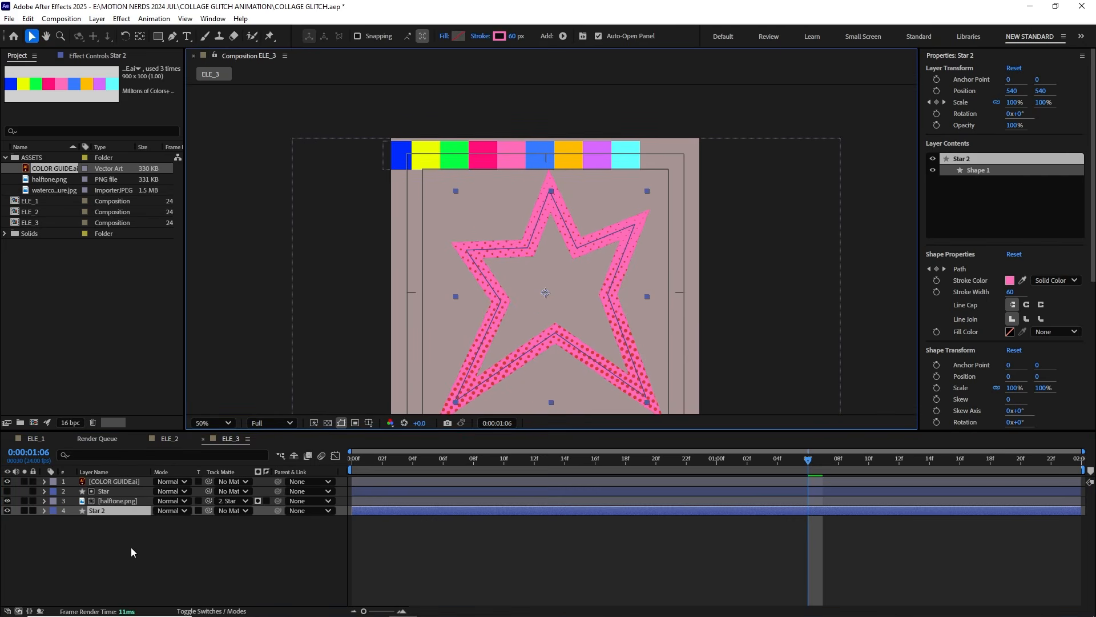
click(141, 529)
click(114, 511)
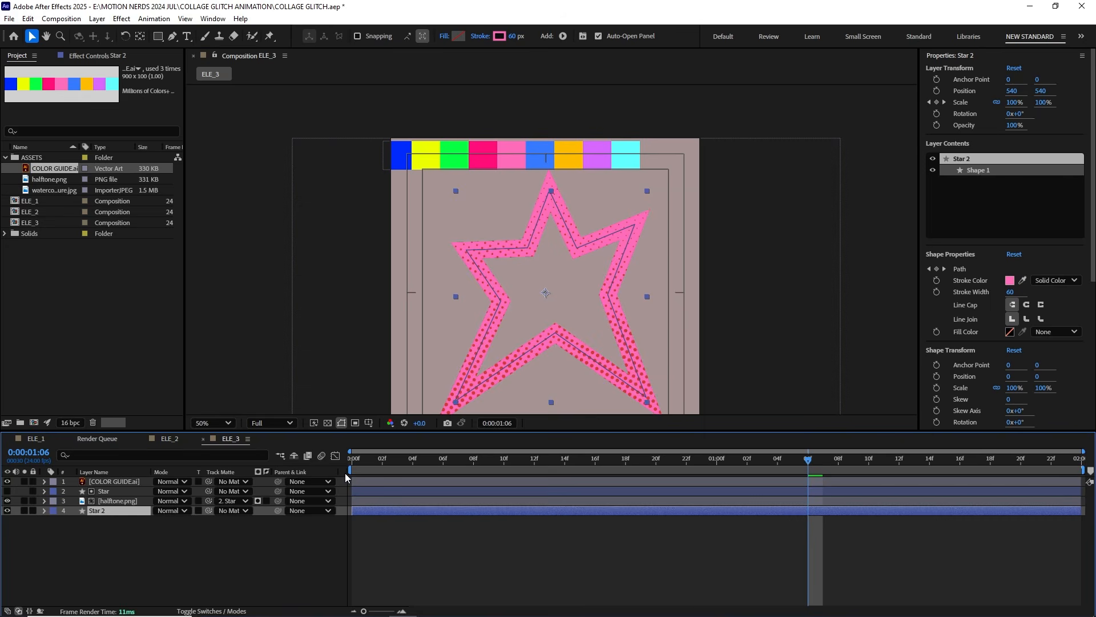
drag(355, 464, 538, 466)
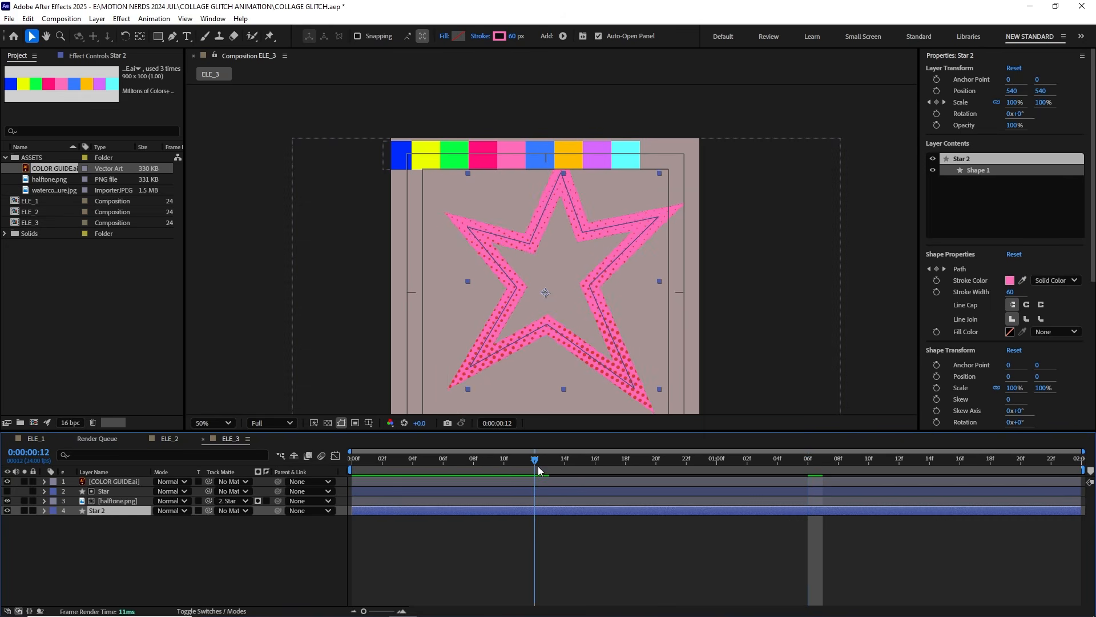
click(176, 540)
click(107, 512)
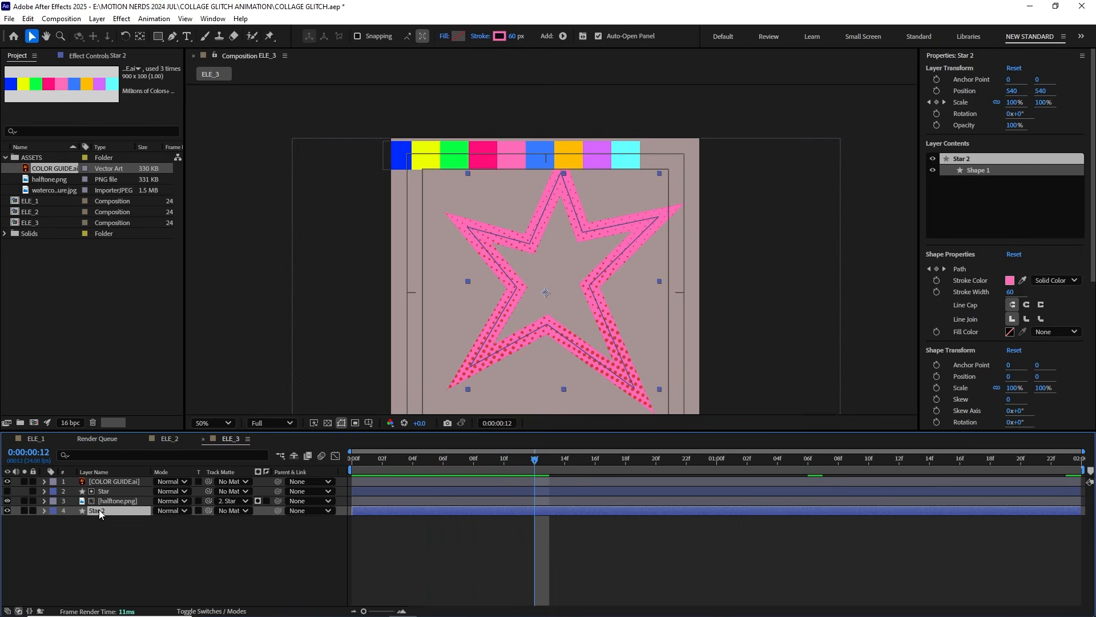
key(ctrl+d)
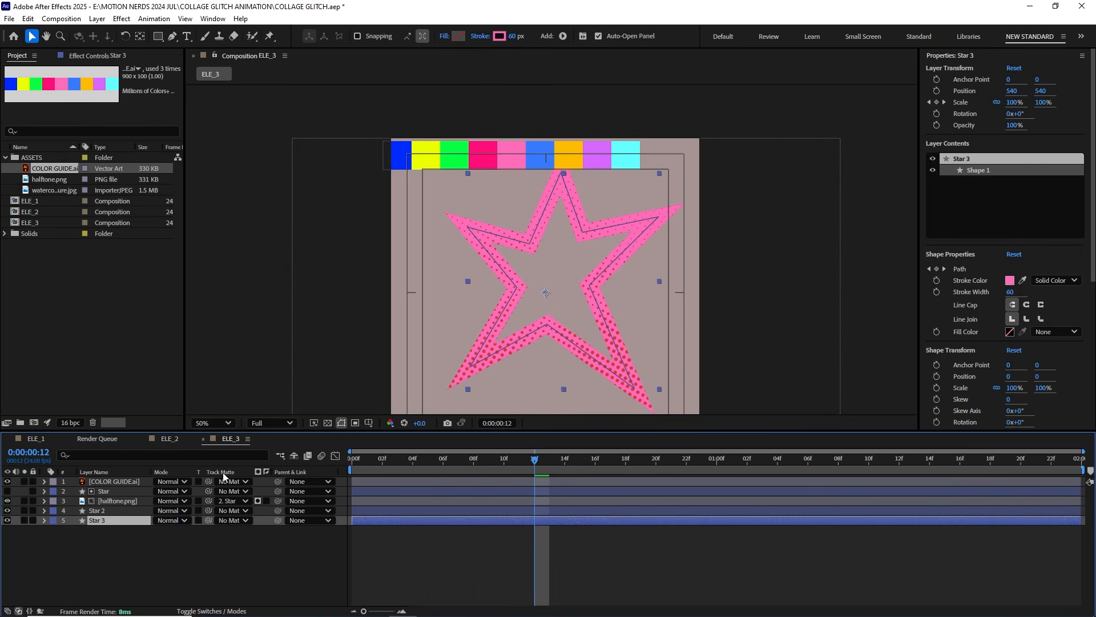
click(501, 37)
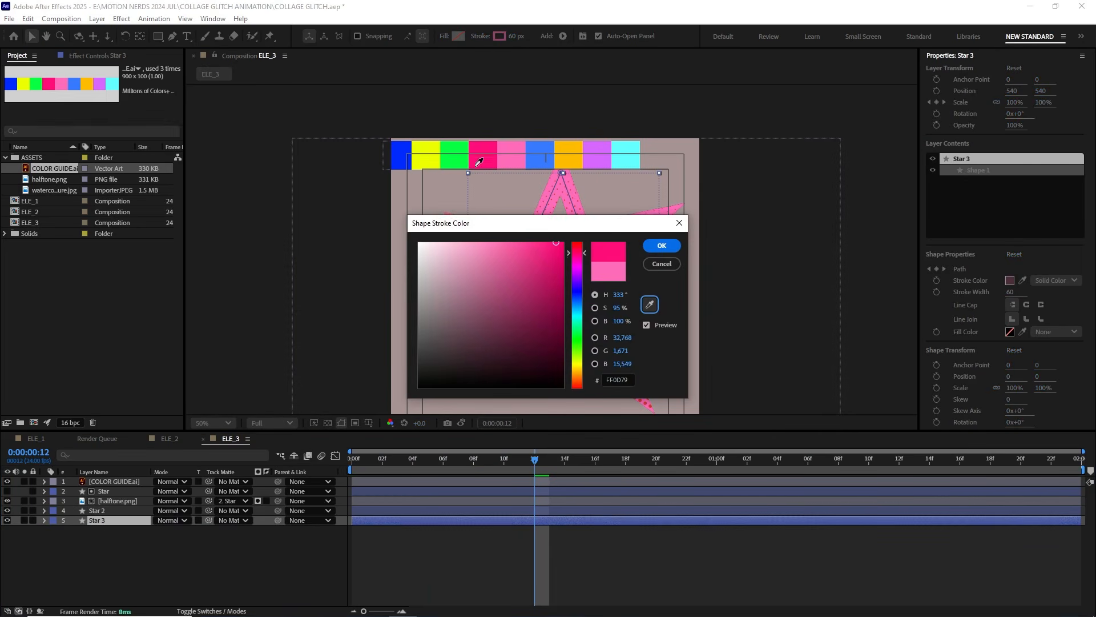
click(663, 246)
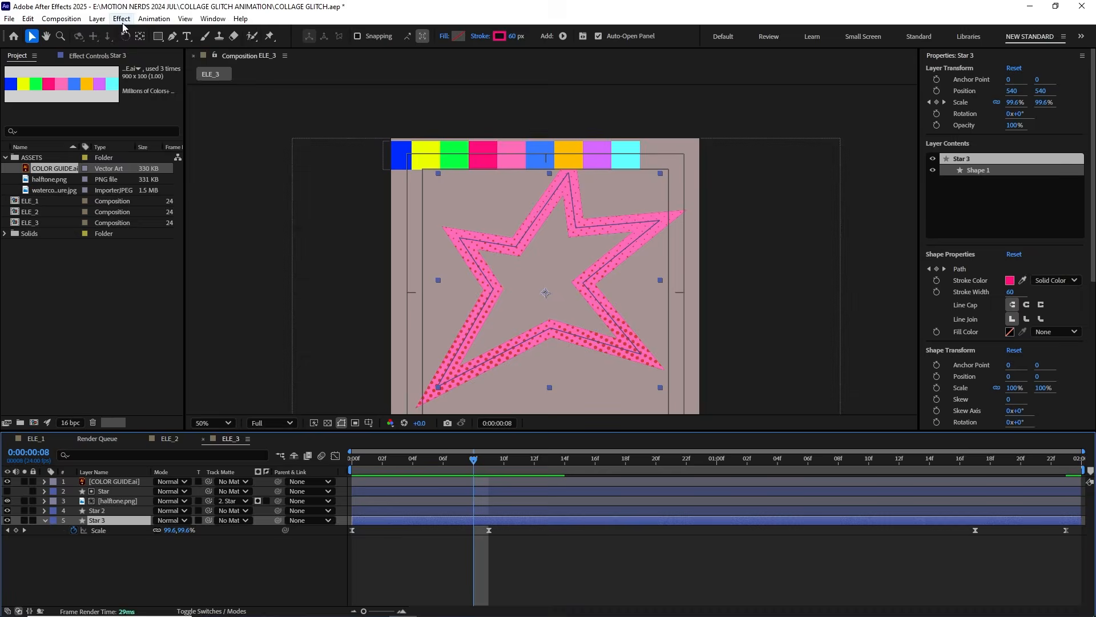
Step: Apply the Transform distort effect to Star 3 with a uniform scale of about 77 and preview the inner star edge
click(121, 19)
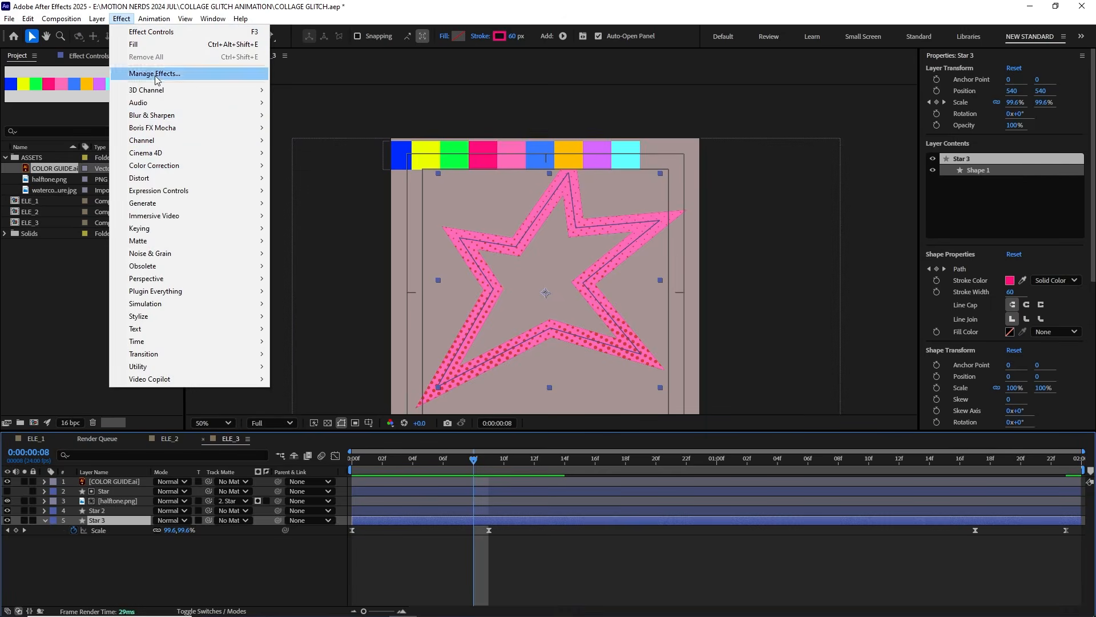
mouse_move(256, 180)
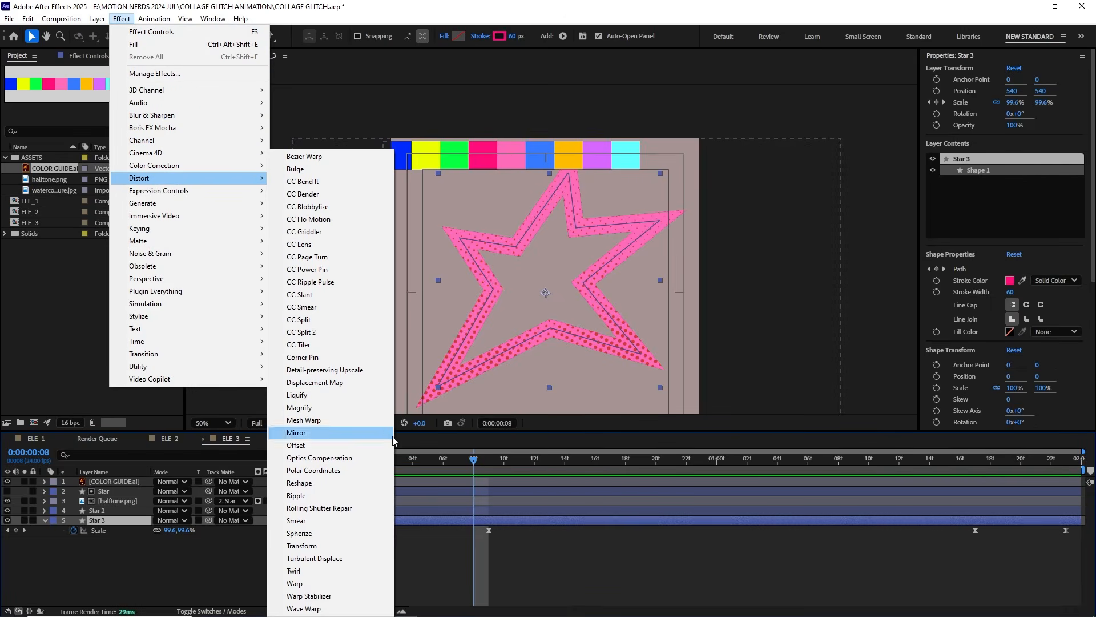
click(377, 545)
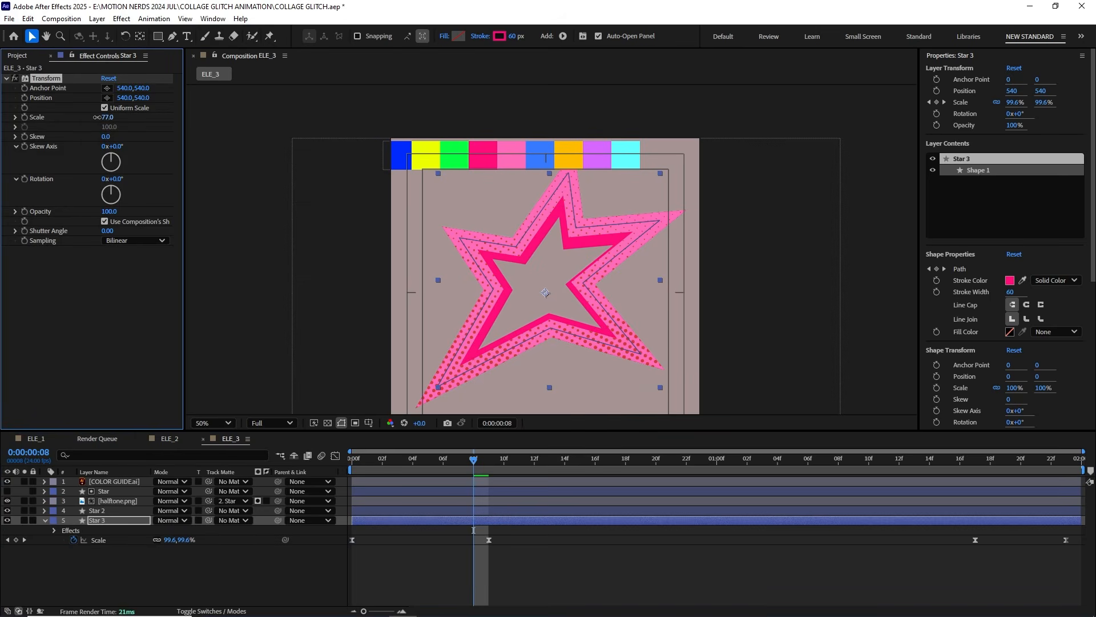
drag(480, 465, 771, 467)
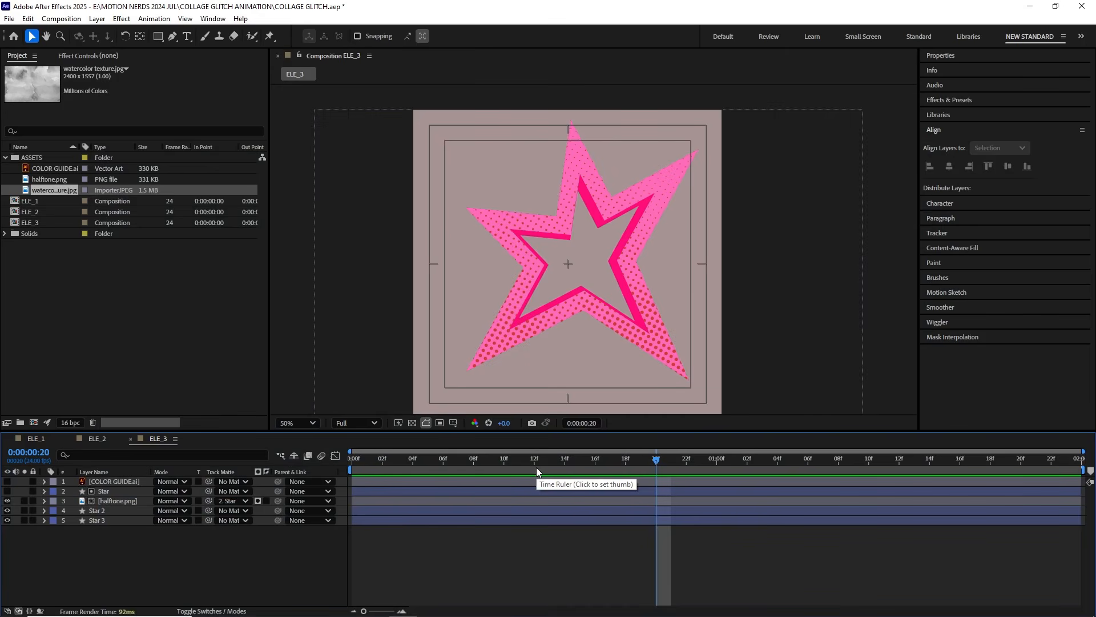
drag(536, 467, 488, 456)
drag(614, 463, 594, 464)
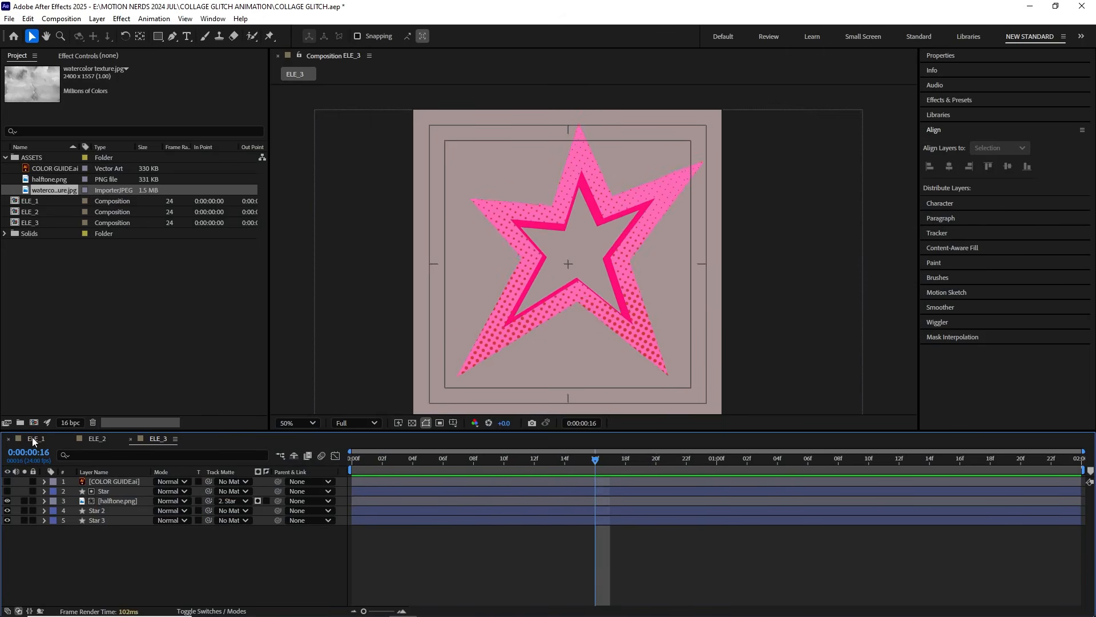
Step: Add watercolor texture.jpg above the Front top layer in ELE_1 and scale it to 79%
click(35, 439)
click(44, 191)
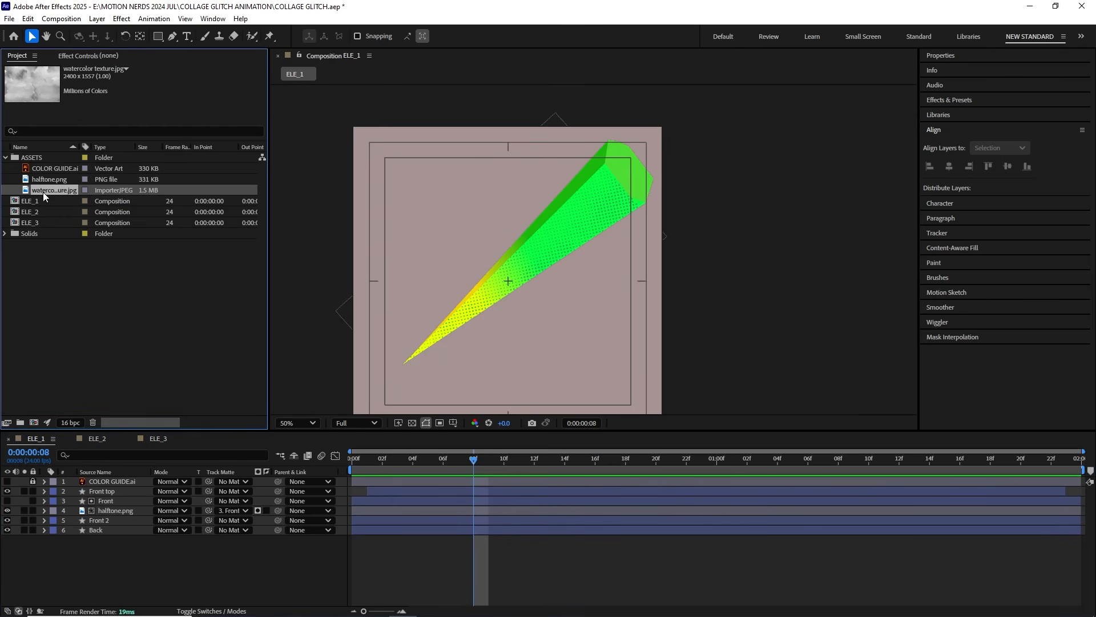
drag(87, 387, 98, 487)
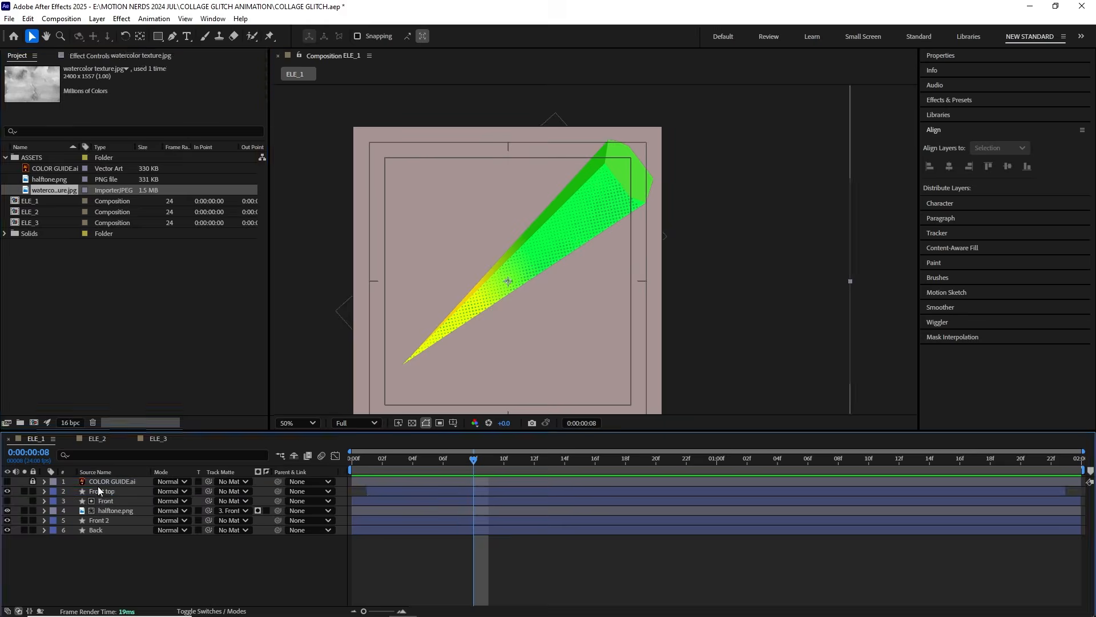
key(s)
Step: Set the watercolor texture to Multiply blending and preserve underlying transparency so it only covers the spike
click(172, 491)
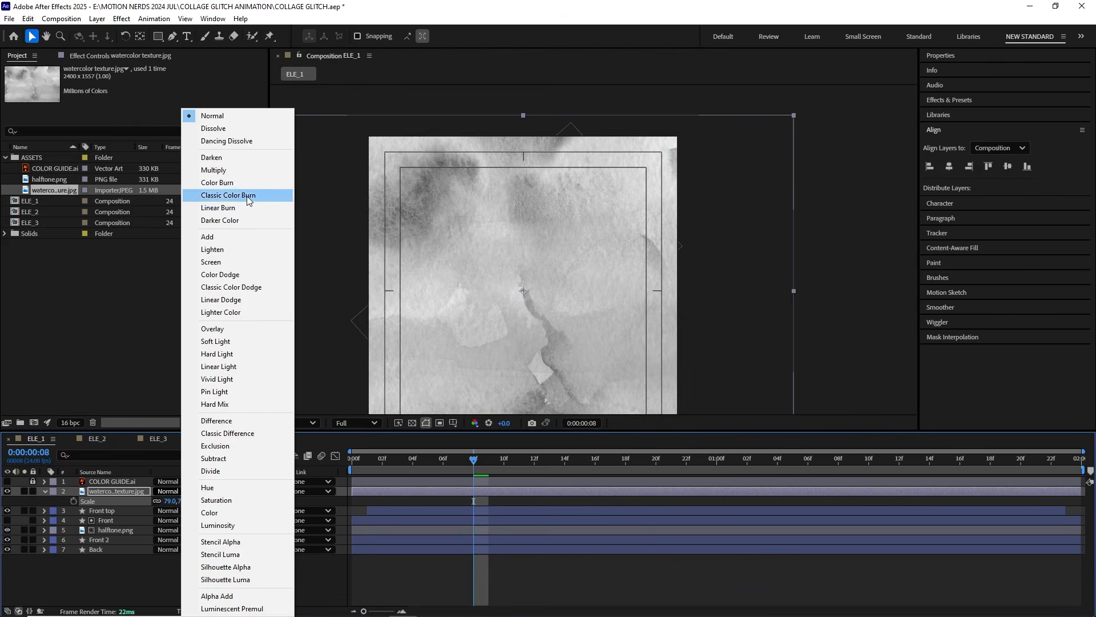
click(248, 170)
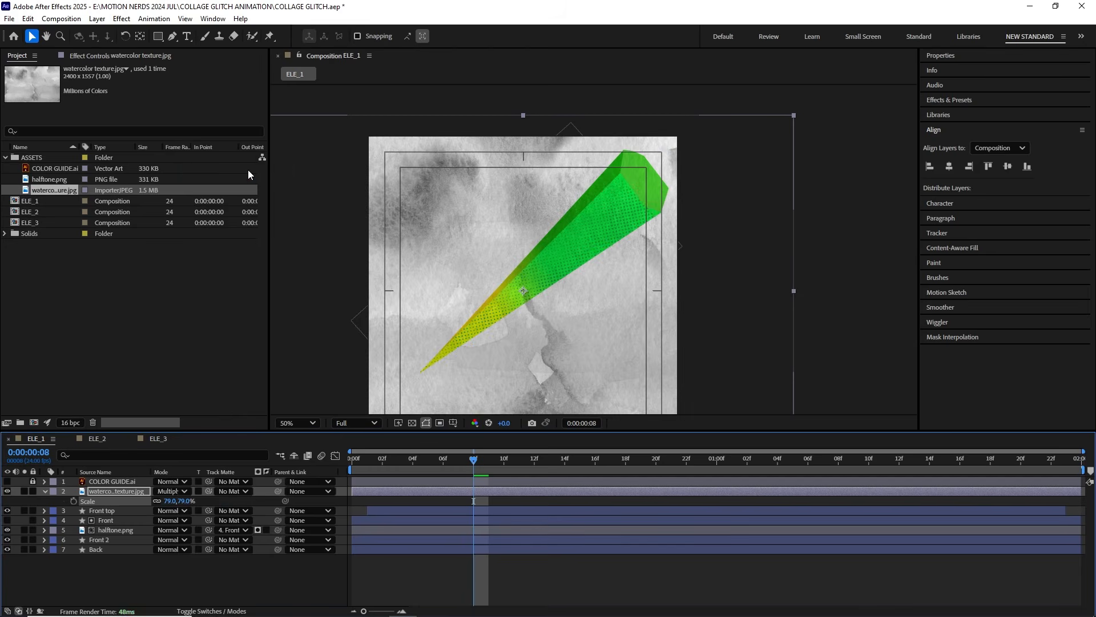
click(197, 491)
key(period)
drag(601, 204, 549, 265)
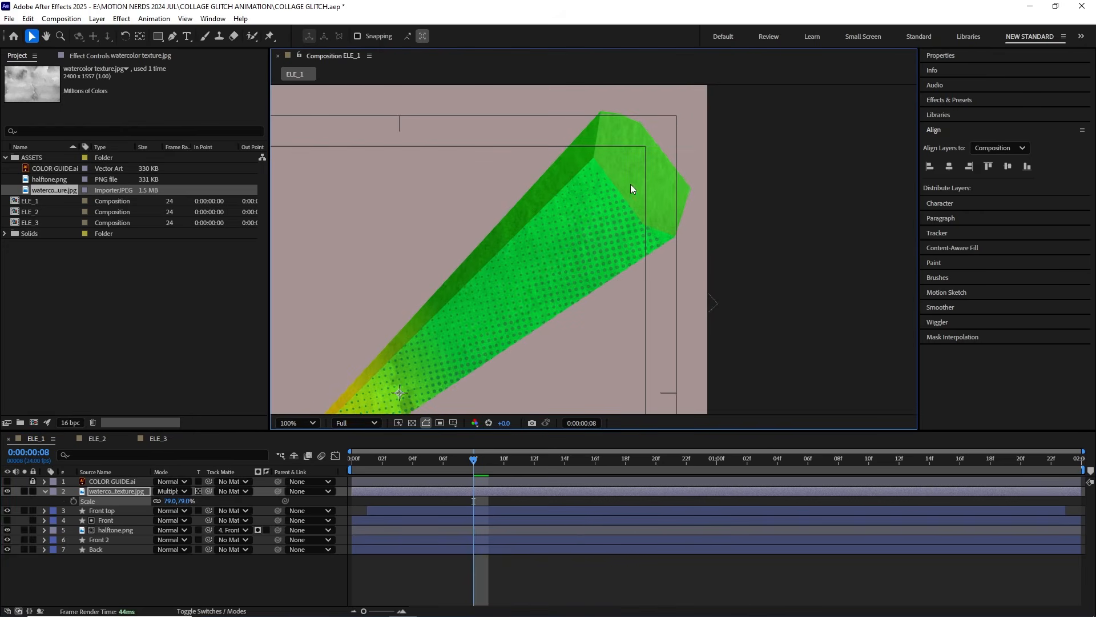
key(comma)
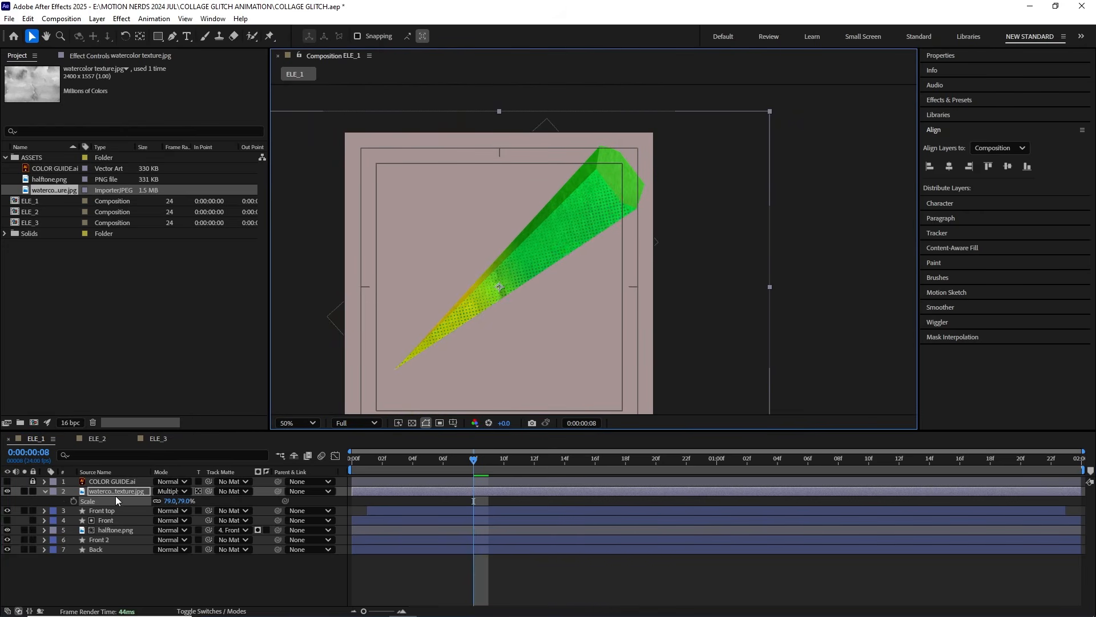
Step: Apply Curves to the watercolor texture, shape the RGB curve into a contrast-boosting S, and check it across the timeline
click(115, 495)
click(122, 19)
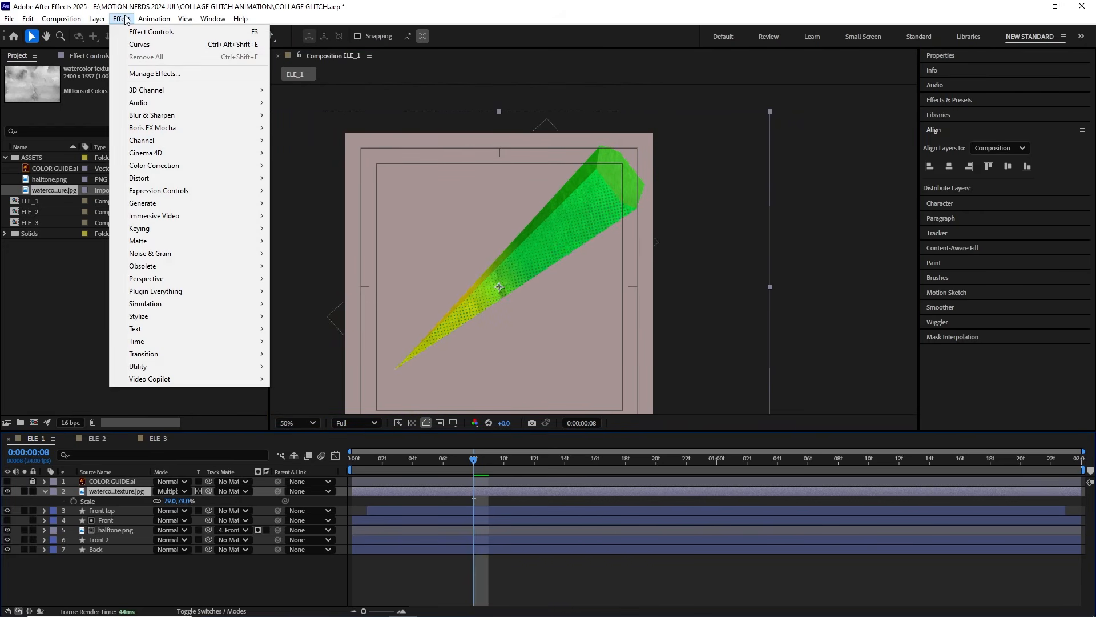
mouse_move(265, 170)
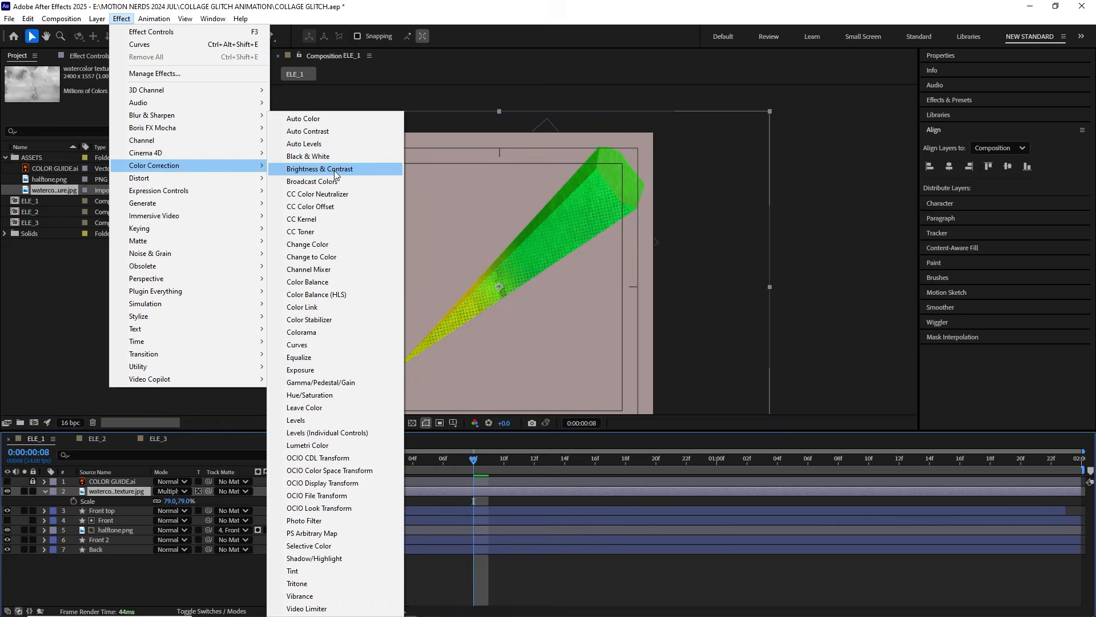
click(326, 343)
drag(130, 161, 125, 152)
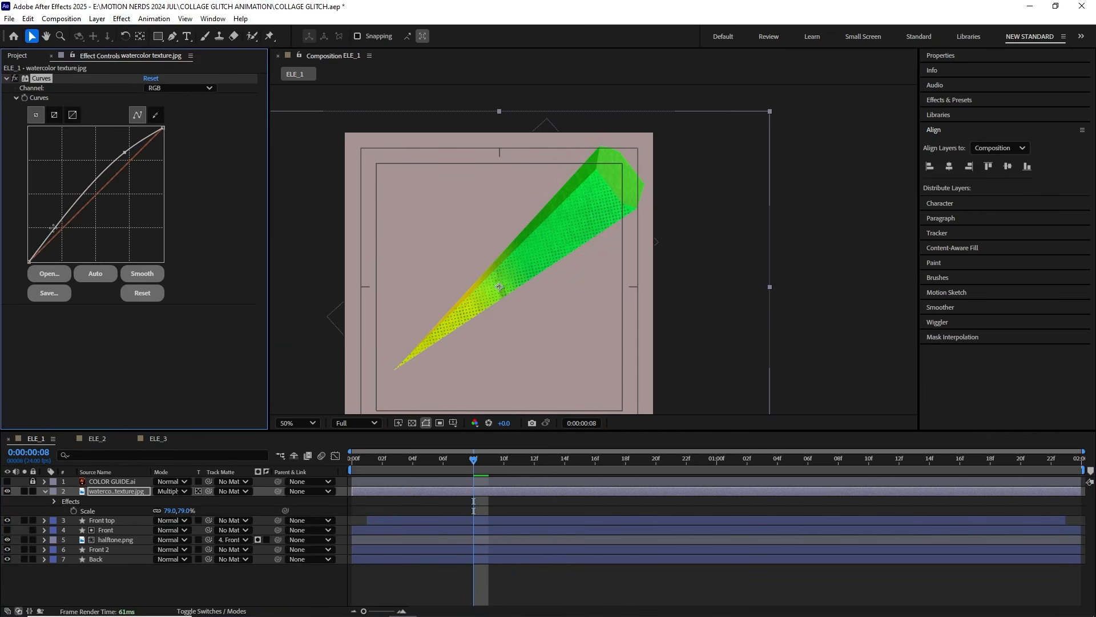
drag(72, 209, 71, 243)
drag(124, 153, 121, 151)
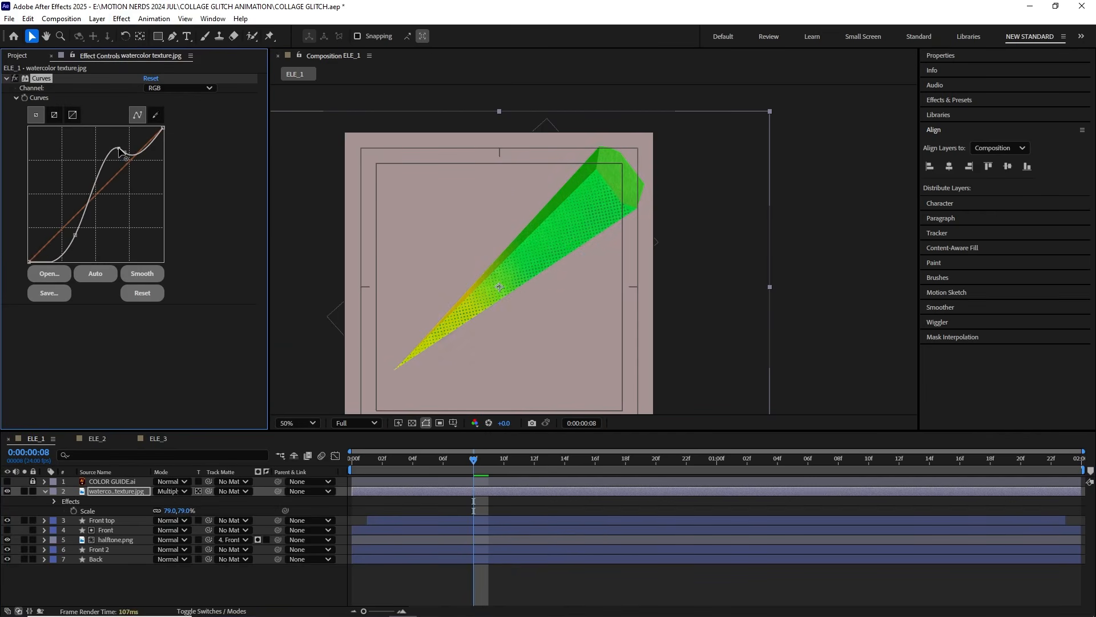
scroll(541, 260, up, 1)
drag(480, 469, 642, 468)
scroll(561, 241, down, 1)
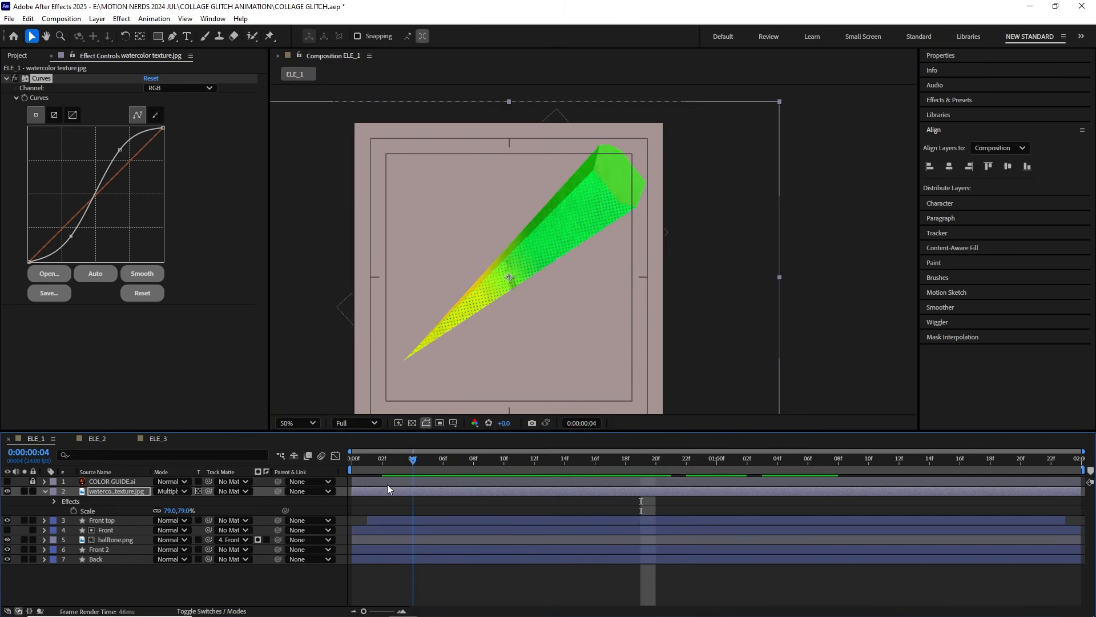
click(94, 440)
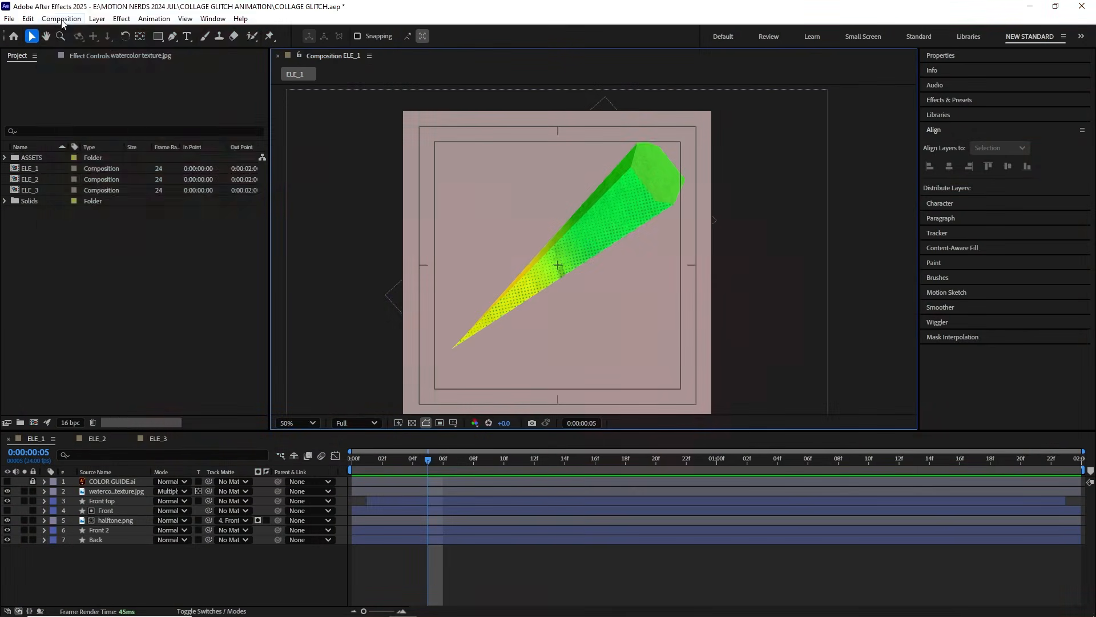
Step: Create a 1920x1080, 24 fps composition named PLACE HOLDER with a 5-second duration
click(61, 18)
click(85, 32)
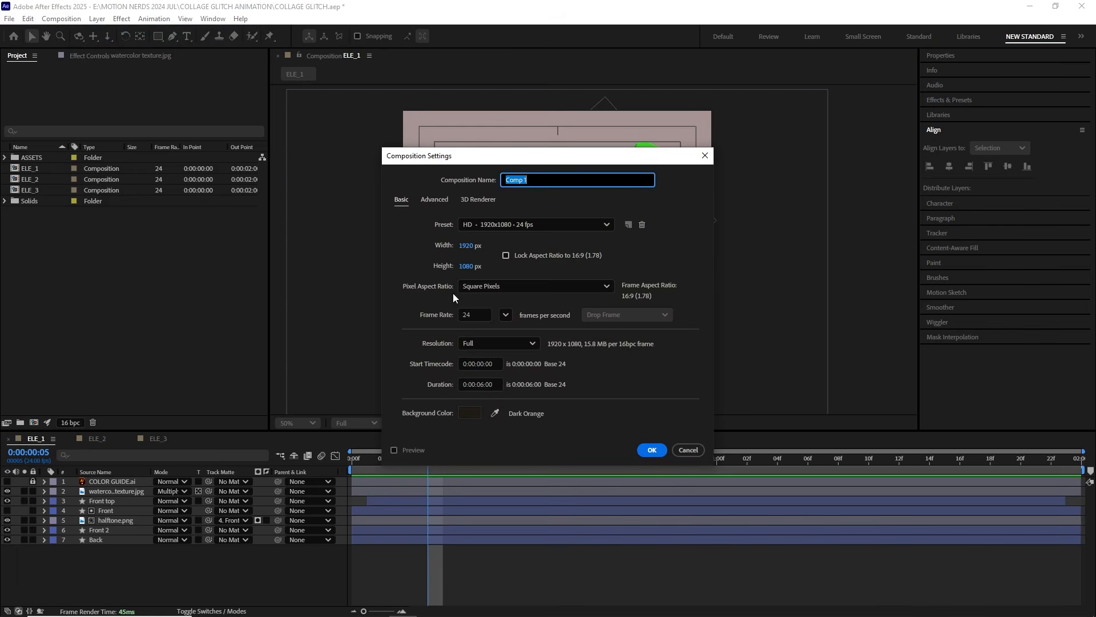
click(484, 385)
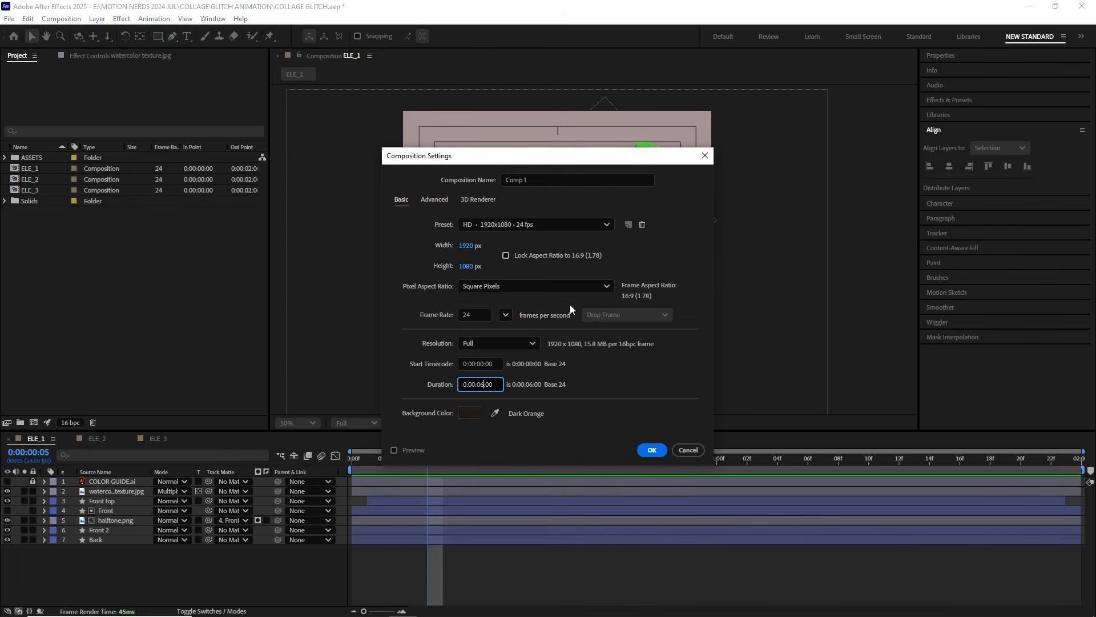
key(BackSpace)
text(5)
click(551, 179)
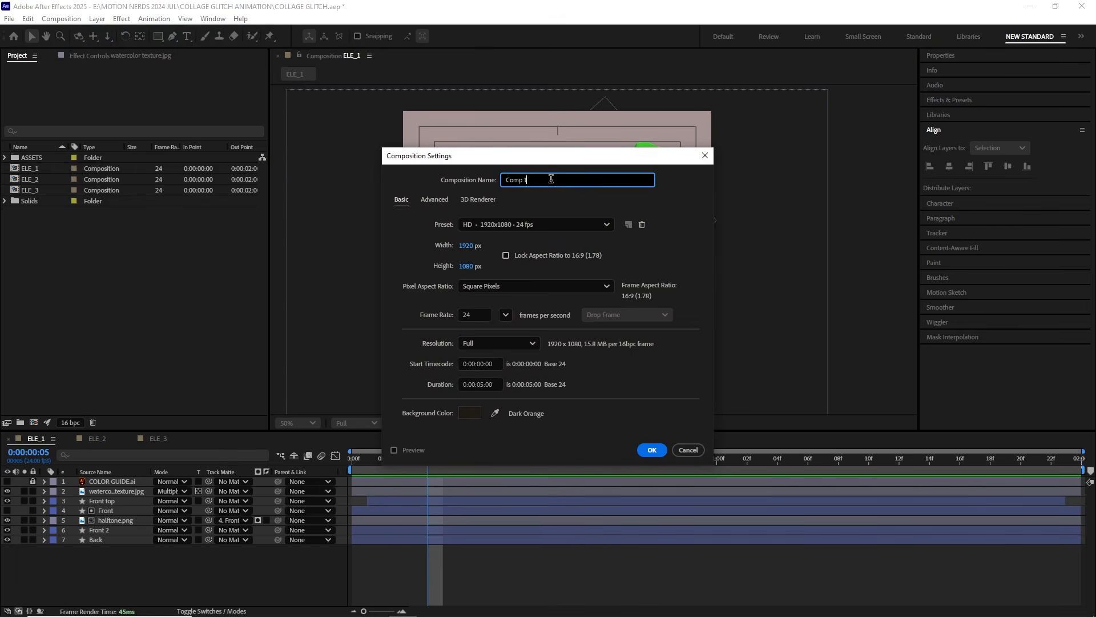
click(650, 449)
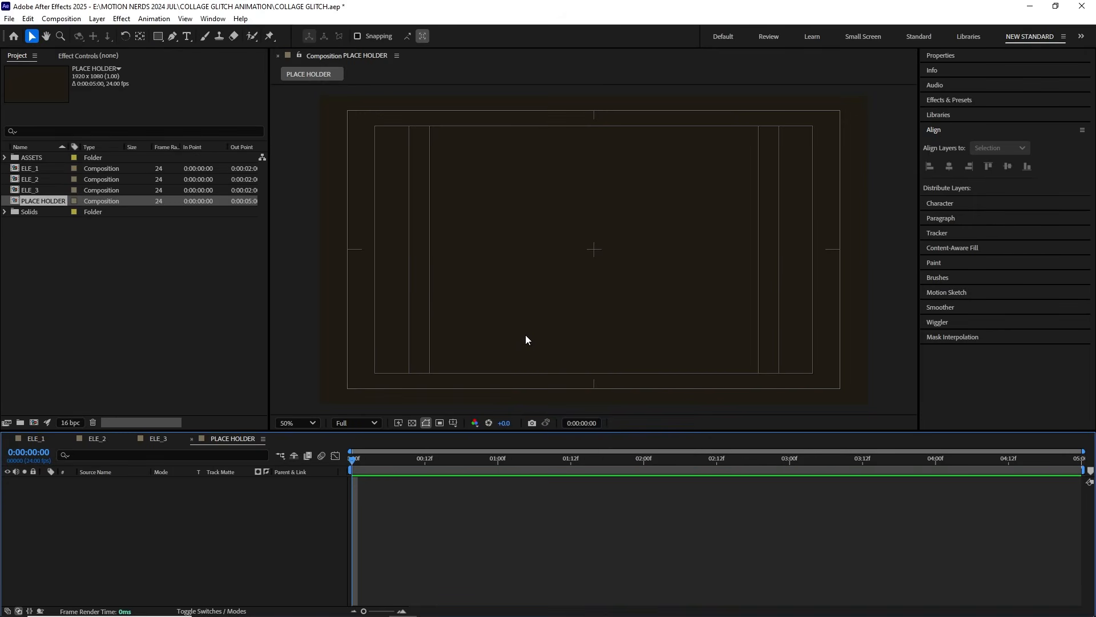
Step: Add a centred yellow GLITCH text layer in Arial Bold at 350 px to PLACE HOLDER
key(h)
key(period)
key(v)
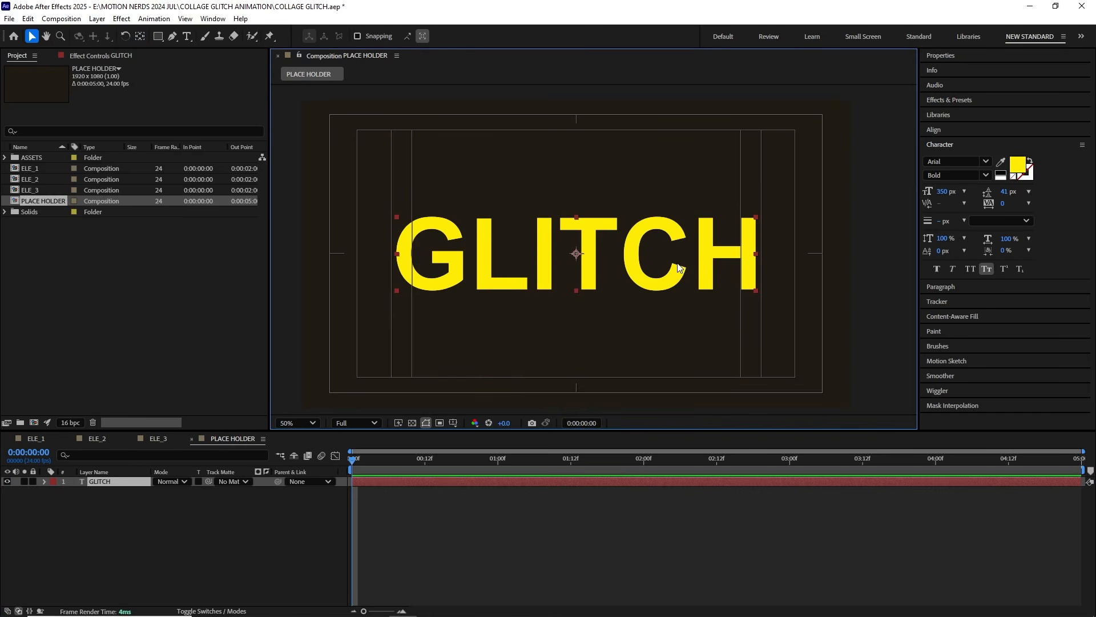
Step: Create a 5-second 1920x1080 composition named TITLE_1 and nest PLACE HOLDER in it
click(64, 18)
click(68, 30)
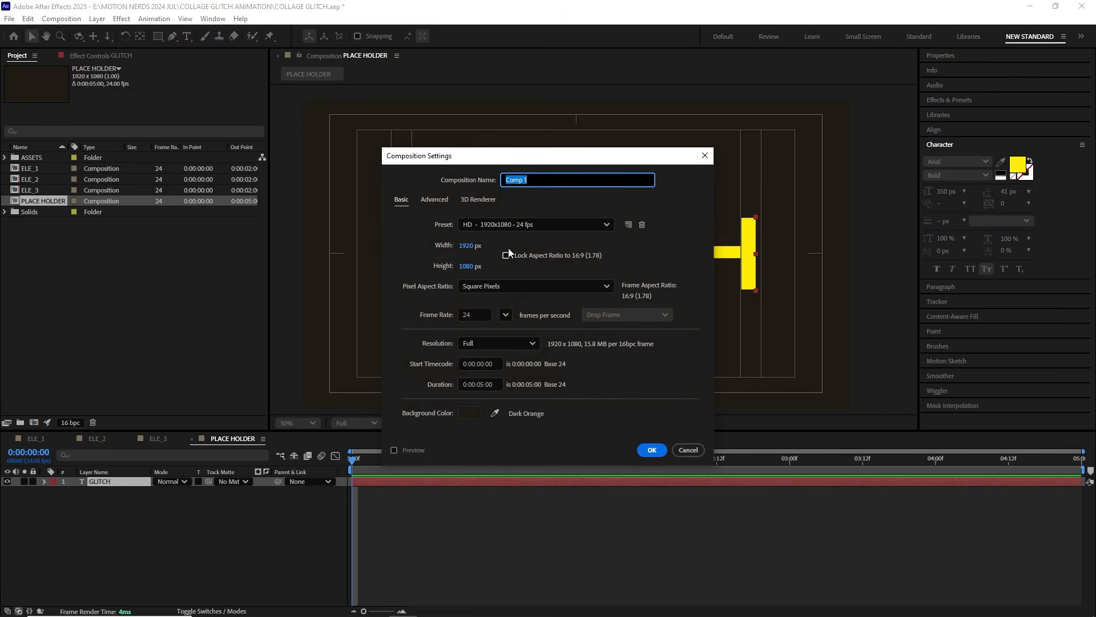
text(TITLE_1)
key(Return)
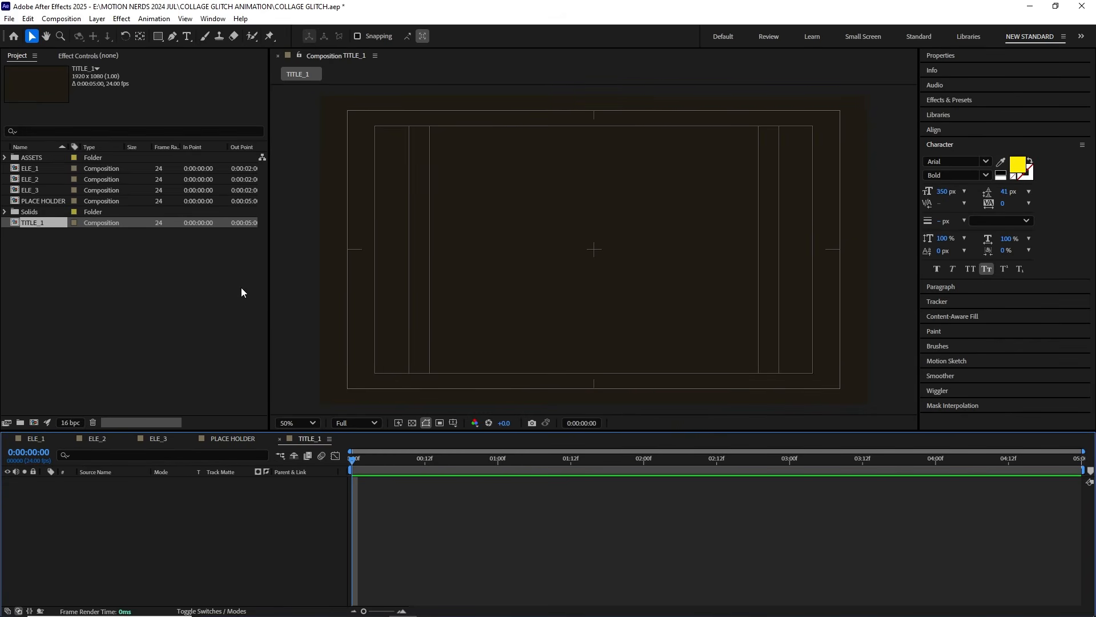
drag(44, 200, 168, 511)
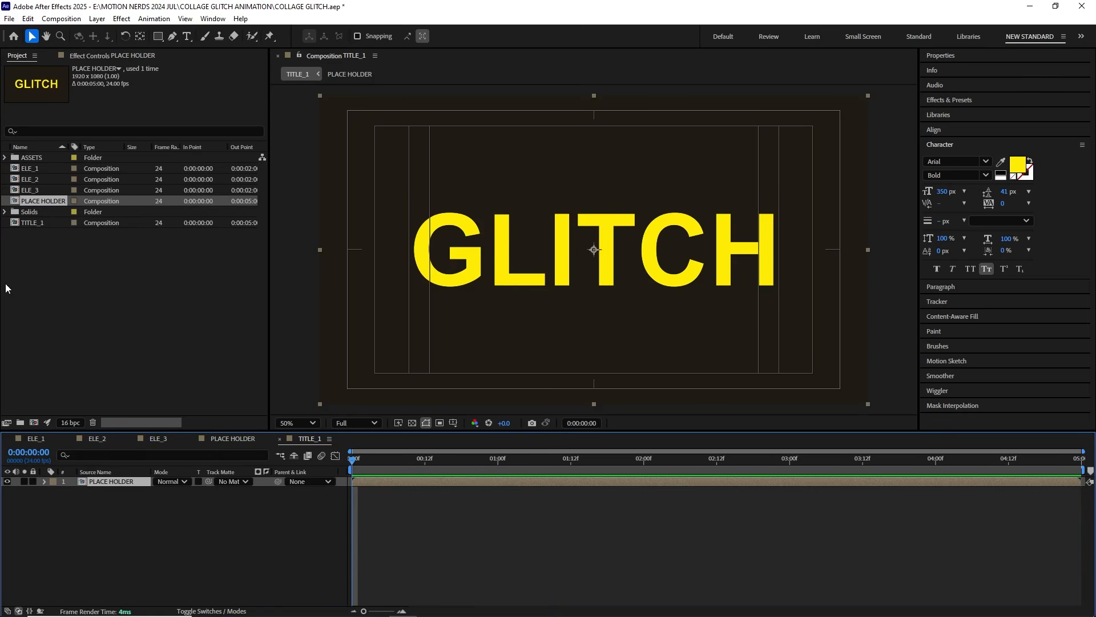
Step: Add TEXTURE_1.jpg from the ASSETS folder above PLACE HOLDER in TITLE_1
double_click(25, 159)
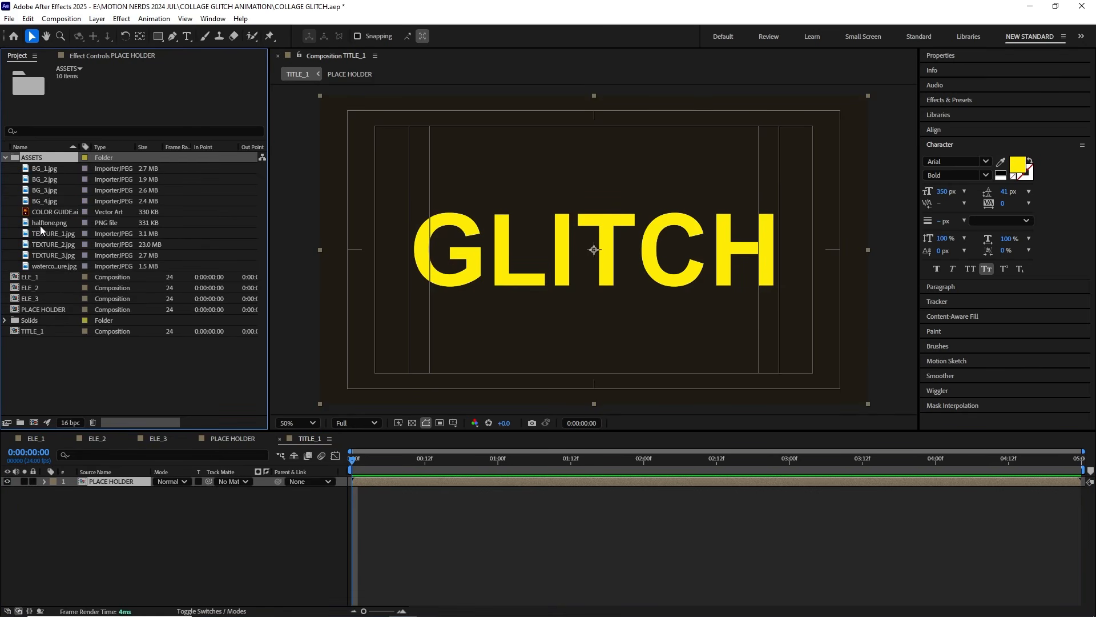
click(50, 234)
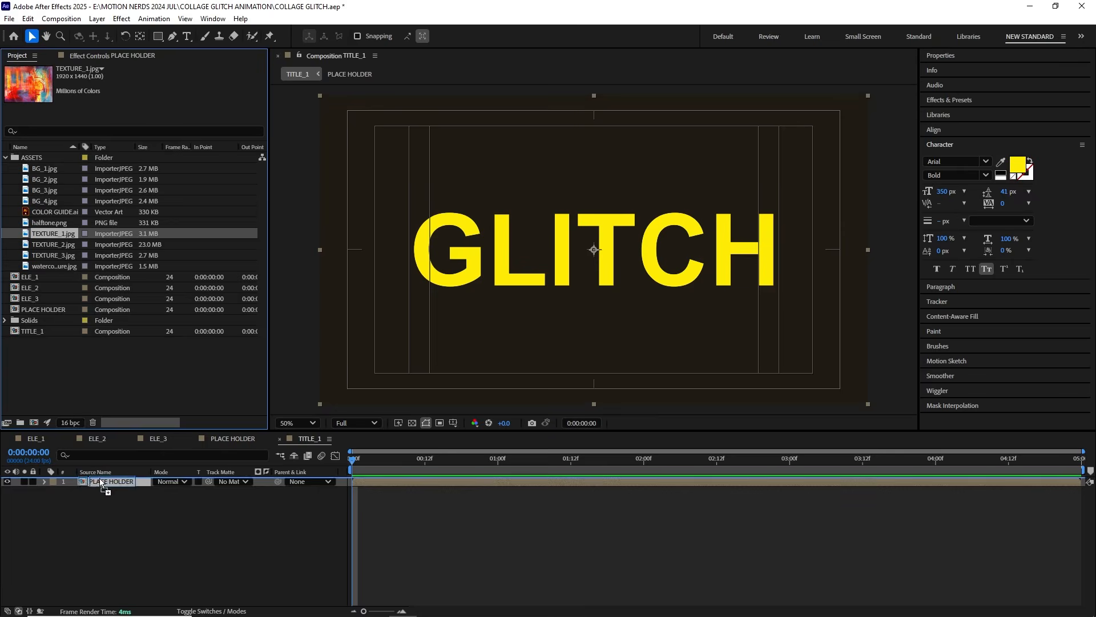
drag(99, 477, 101, 479)
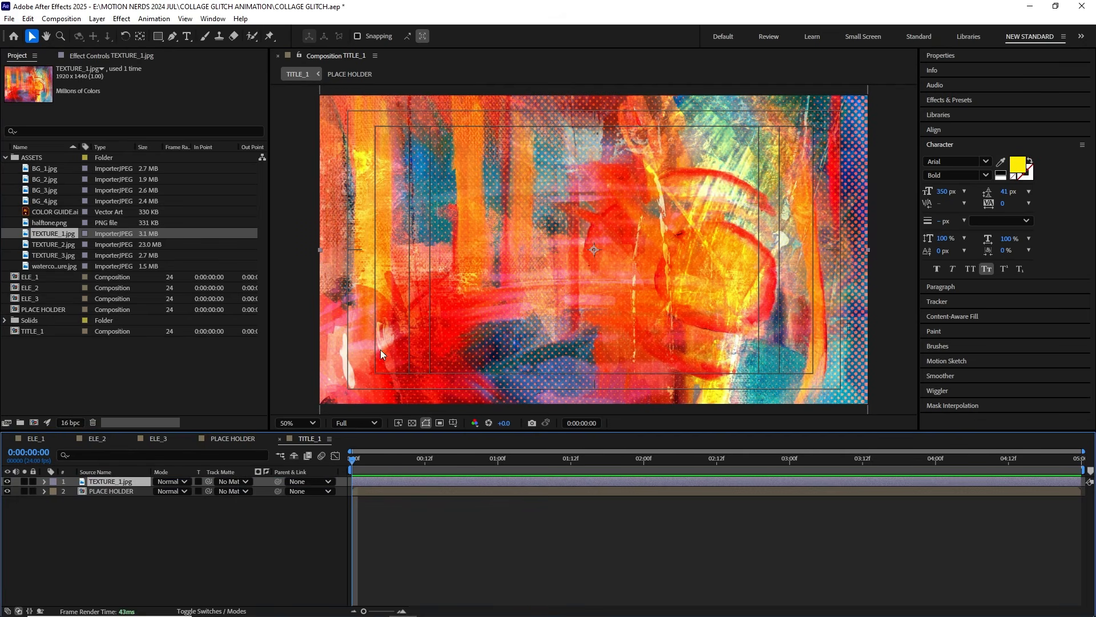
Step: Preserve underlying transparency on TEXTURE_1.jpg so it only fills the GLITCH letters, and scale it down over the text
scroll(491, 318, down, 2)
drag(562, 293, 523, 284)
scroll(546, 301, up, 2)
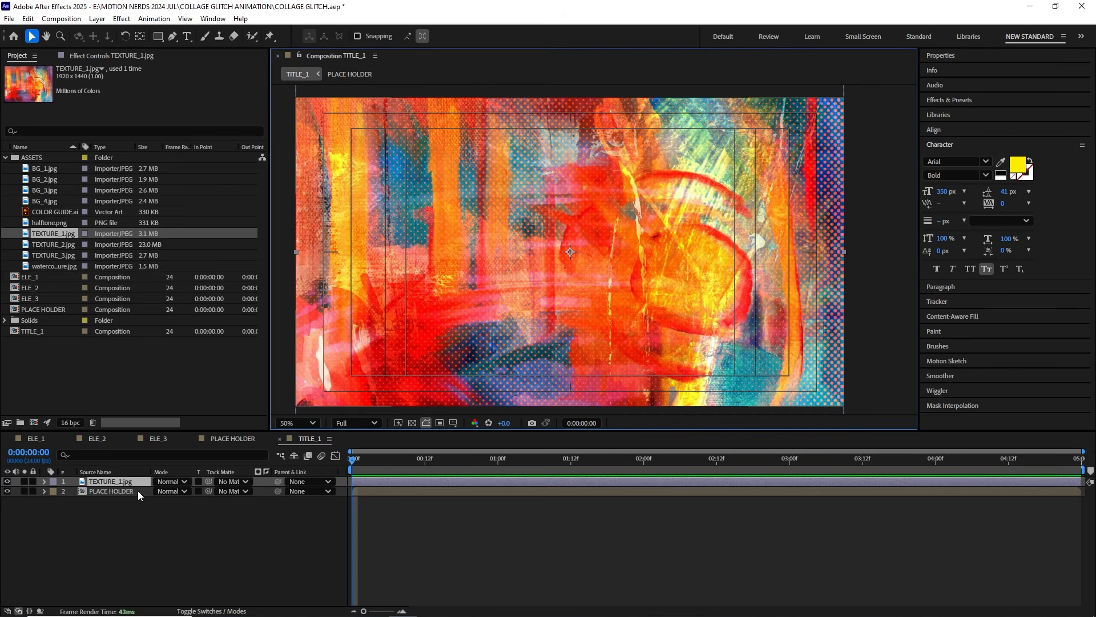
click(190, 484)
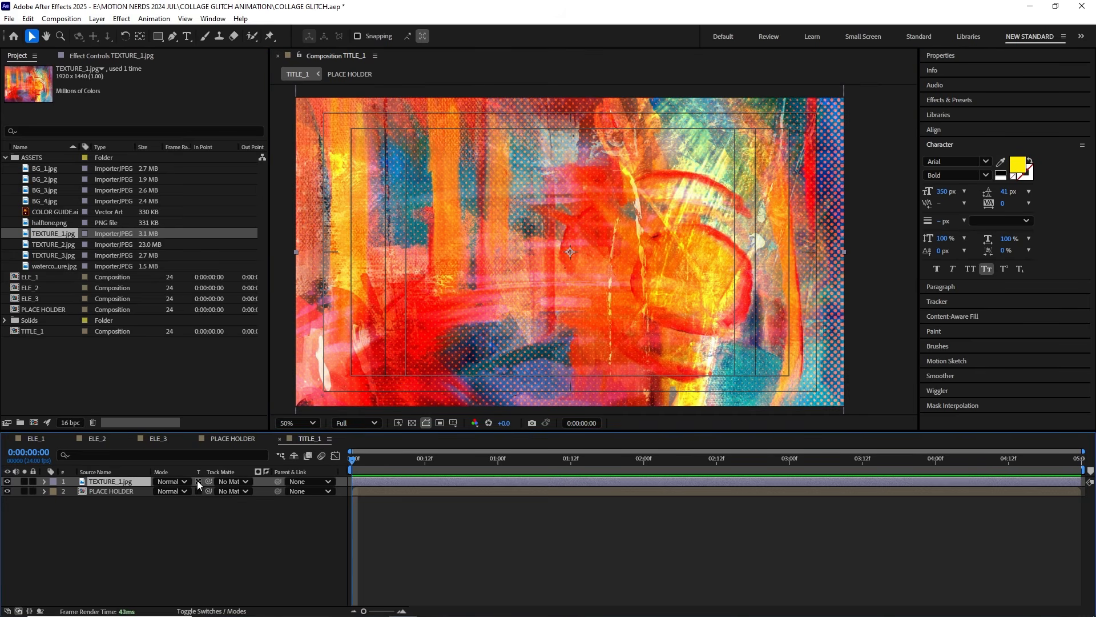
click(197, 481)
Step: Duplicate TITLE_1 as TITLE_2 and delete the TEXTURE_1.jpg layer from the copy
click(35, 339)
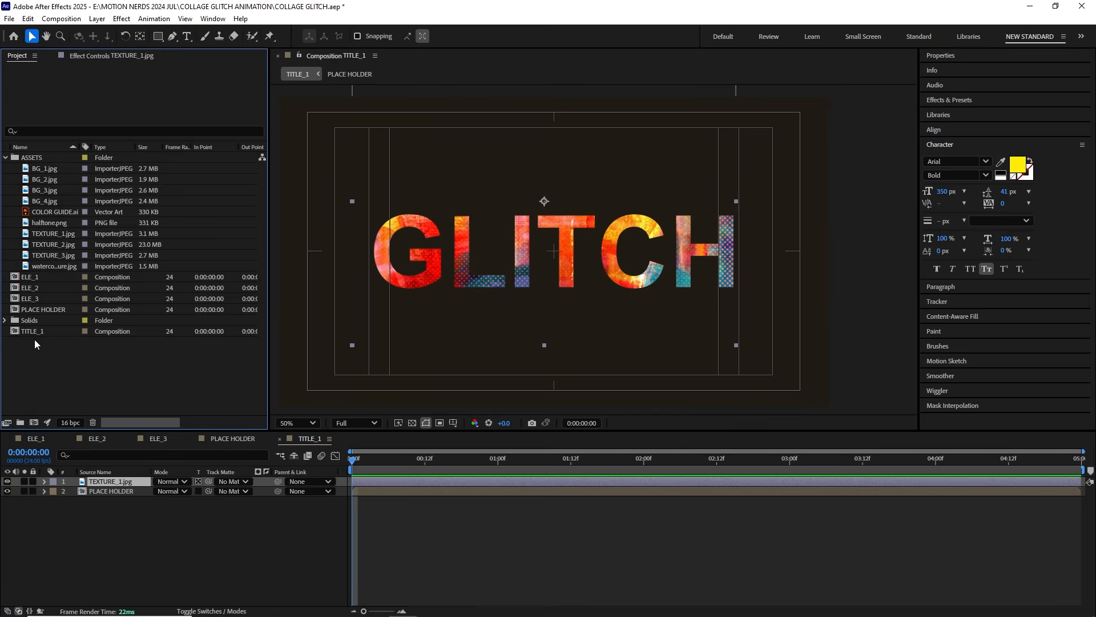
click(39, 335)
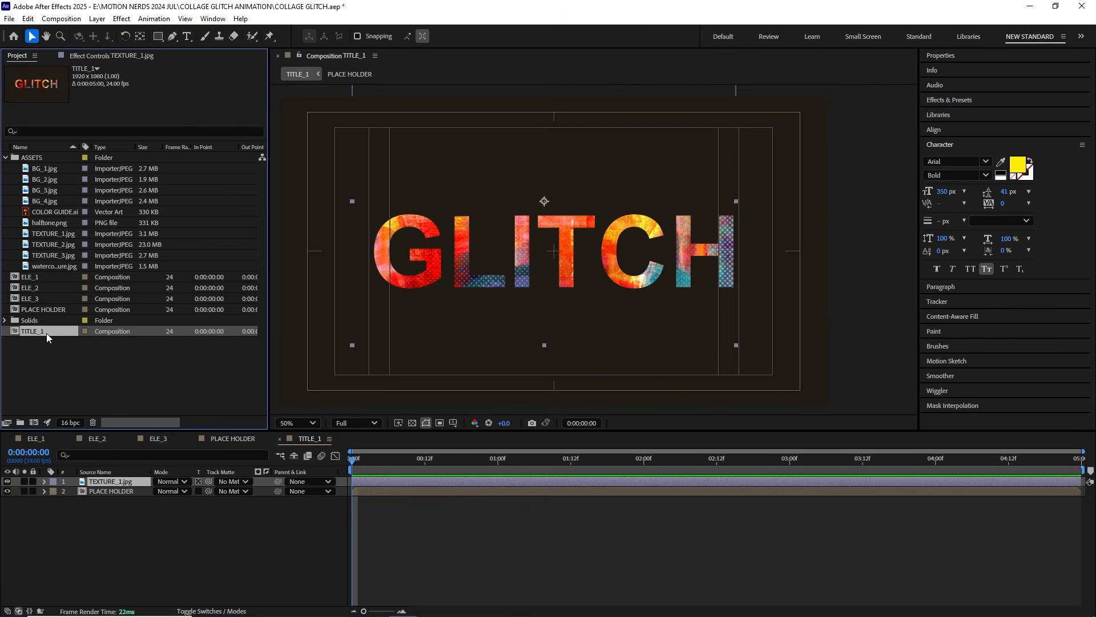
key(ctrl+d)
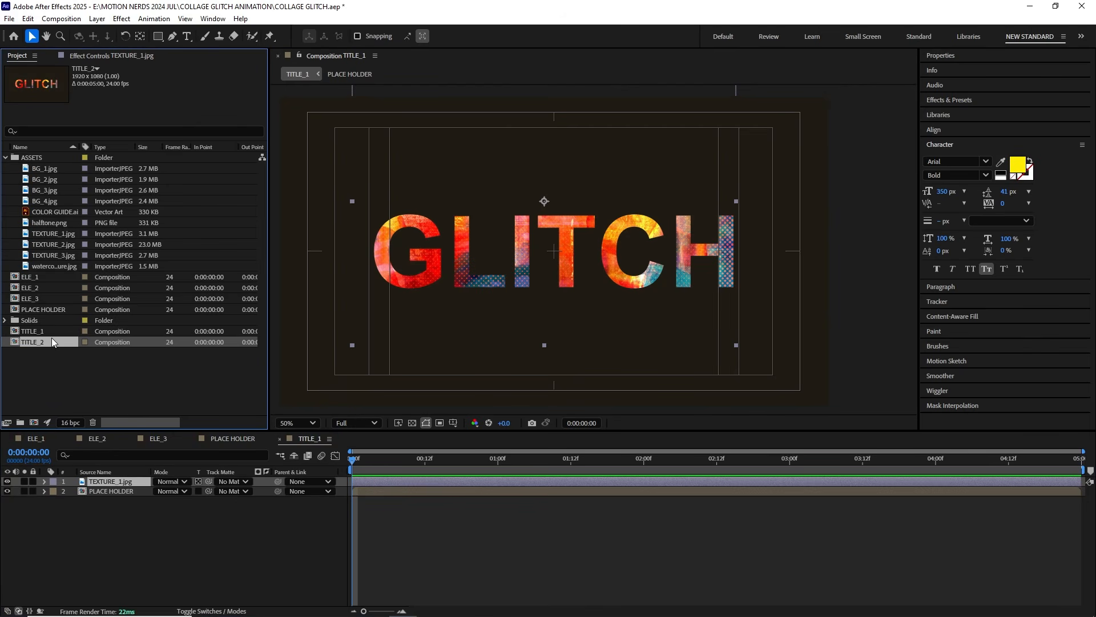
double_click(46, 344)
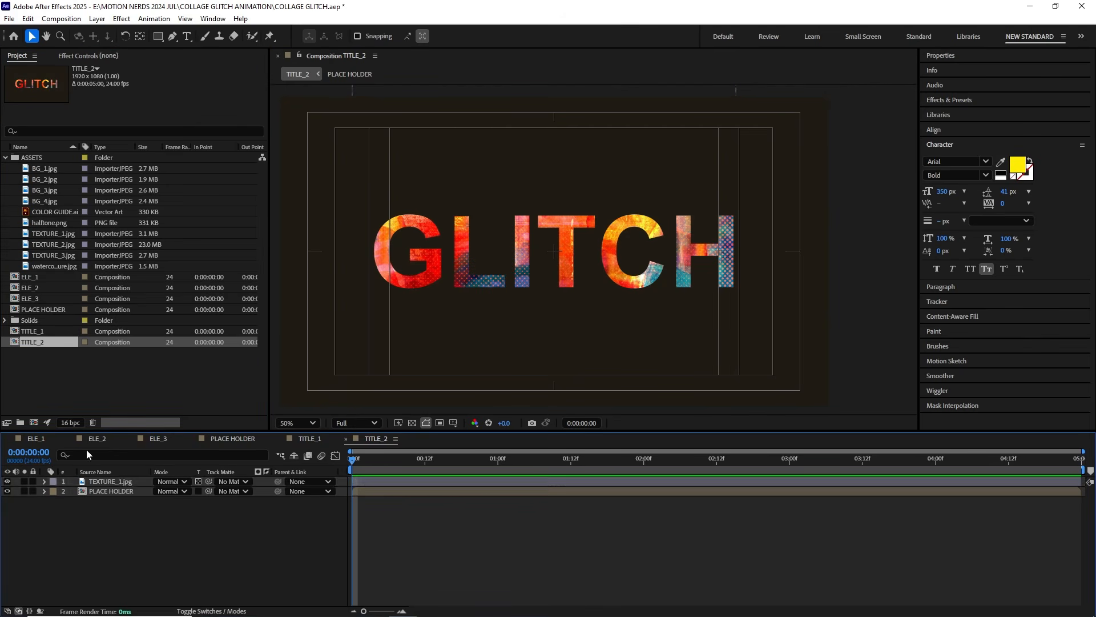
key(Delete)
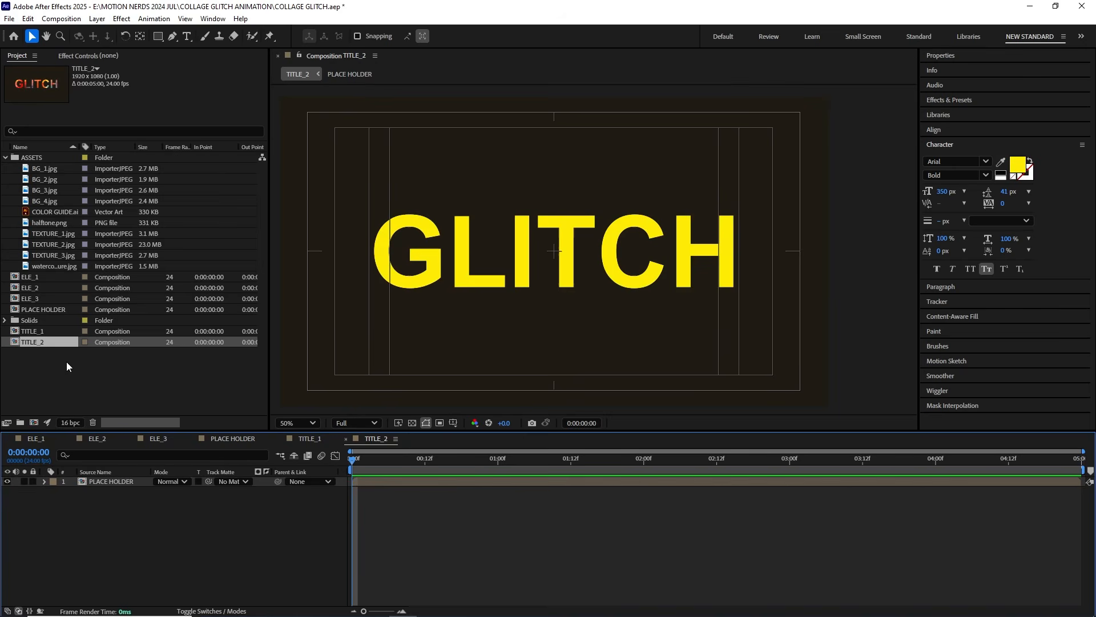
Step: Add TEXTURE_2.jpg above PLACE HOLDER in TITLE_2 with underlying transparency preserved, and scale it to 29%
click(43, 236)
drag(44, 245, 109, 479)
click(198, 481)
scroll(581, 290, down, 2)
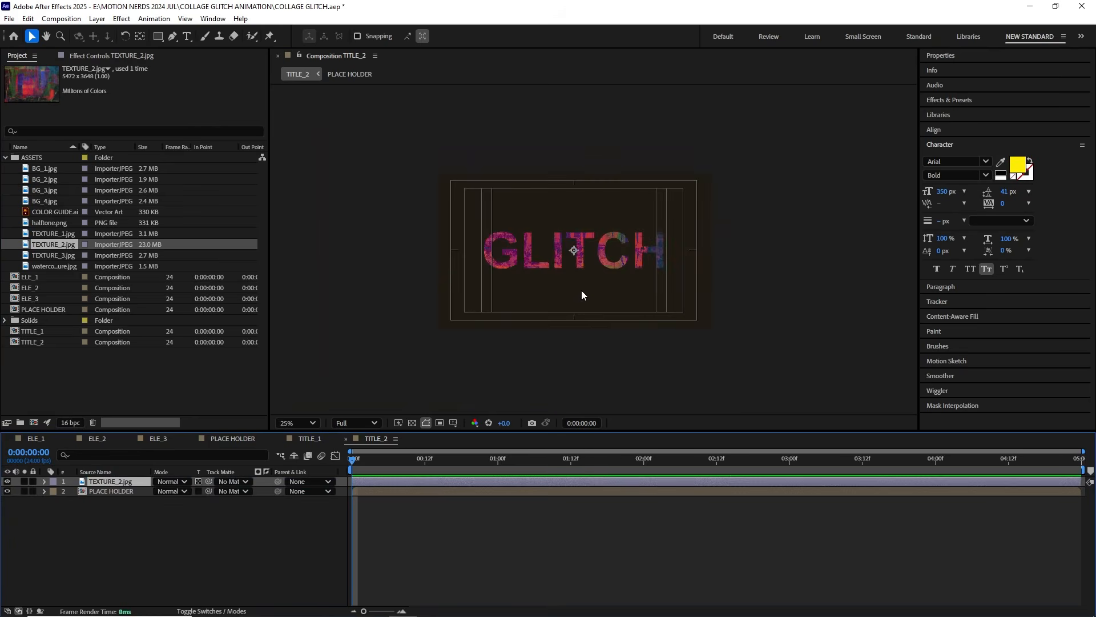
scroll(581, 290, up, 2)
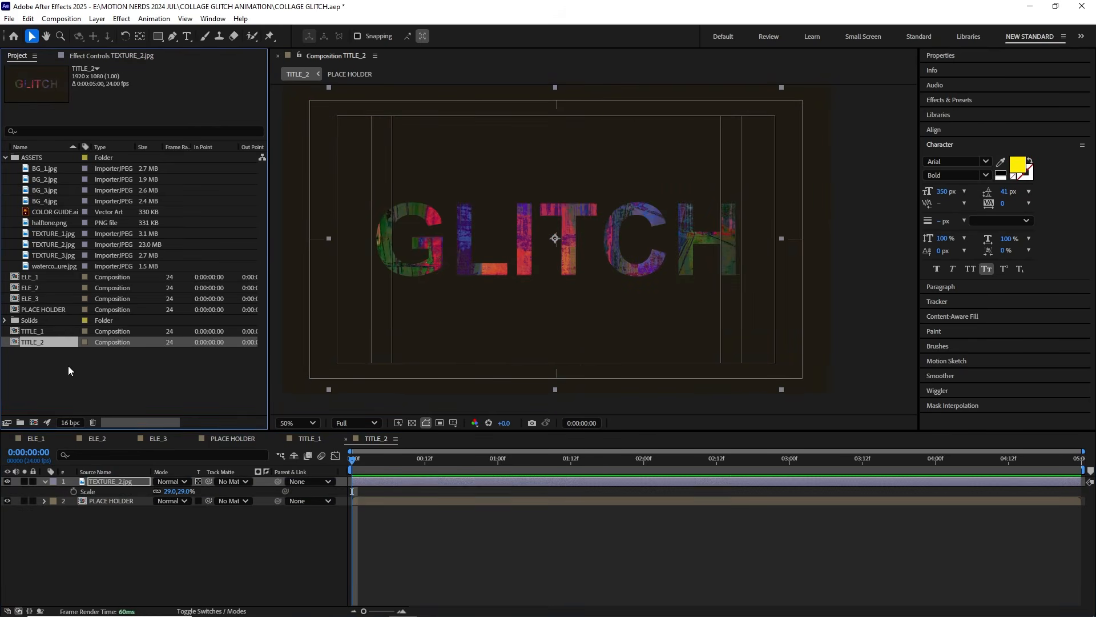
Step: Duplicate TITLE_2 as TITLE_3 and replace its texture layer with TEXTURE_3.jpg
key(ctrl+d)
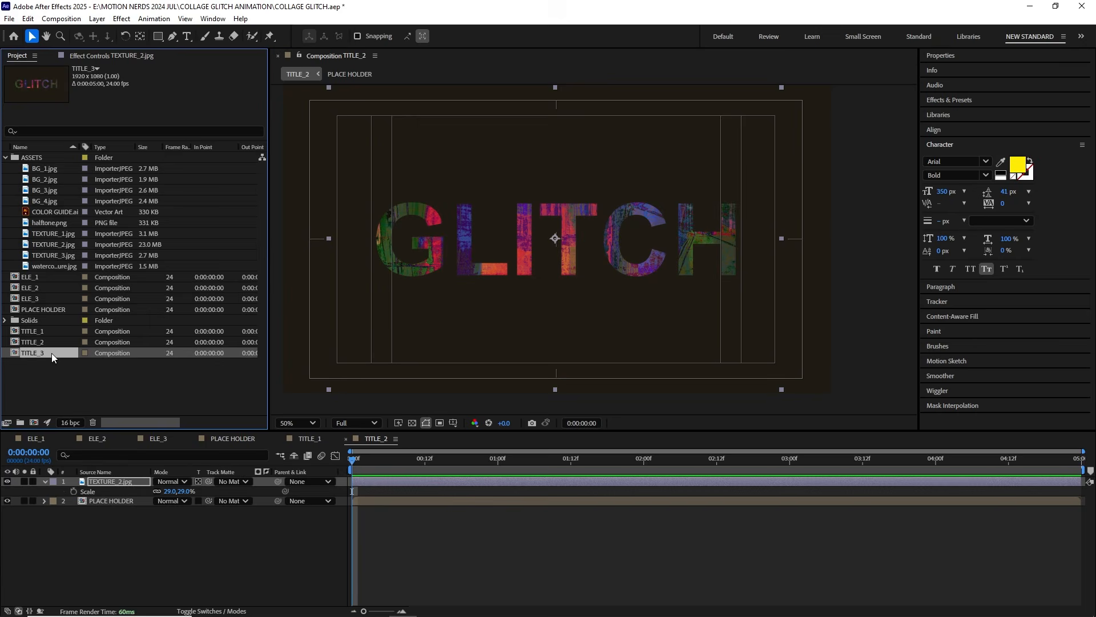
double_click(52, 353)
click(43, 255)
drag(108, 451, 108, 474)
key(Delete)
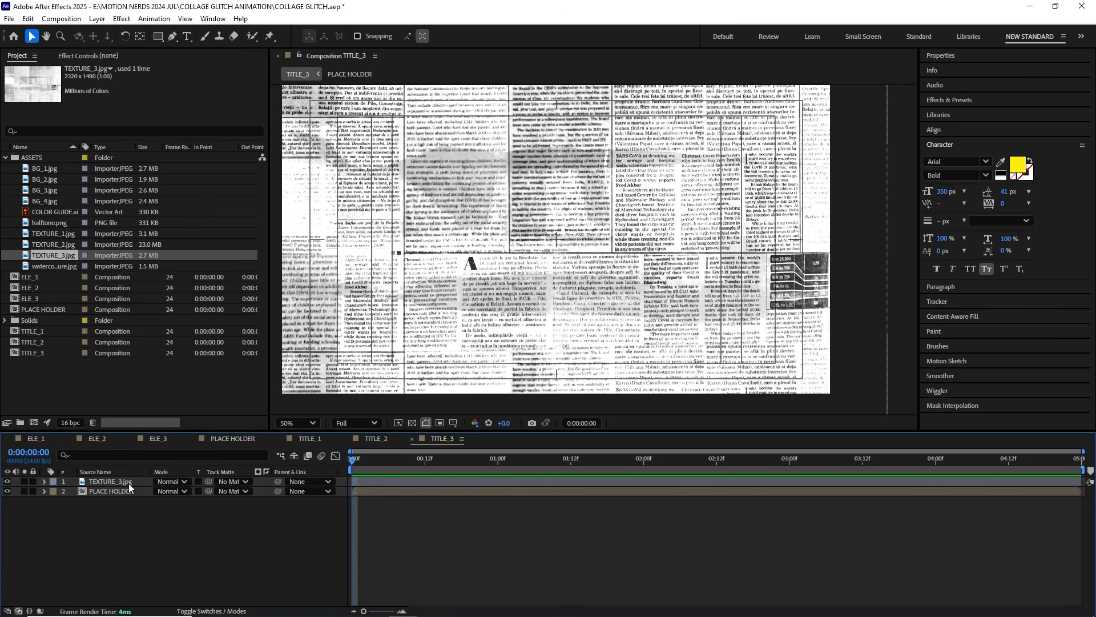
Step: Preserve underlying transparency on TEXTURE_3.jpg in TITLE_3, and return to TITLE_2
click(128, 482)
click(198, 483)
click(374, 440)
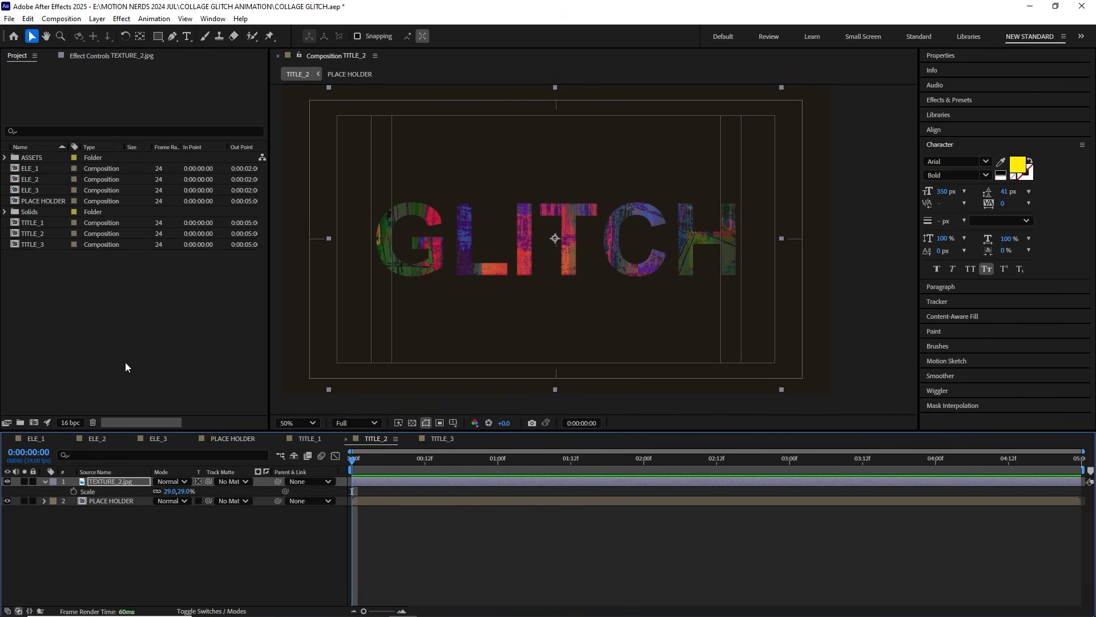
Step: Create a 5-second 1920x1080 composition at 24 fps named FINAL
click(63, 19)
click(74, 32)
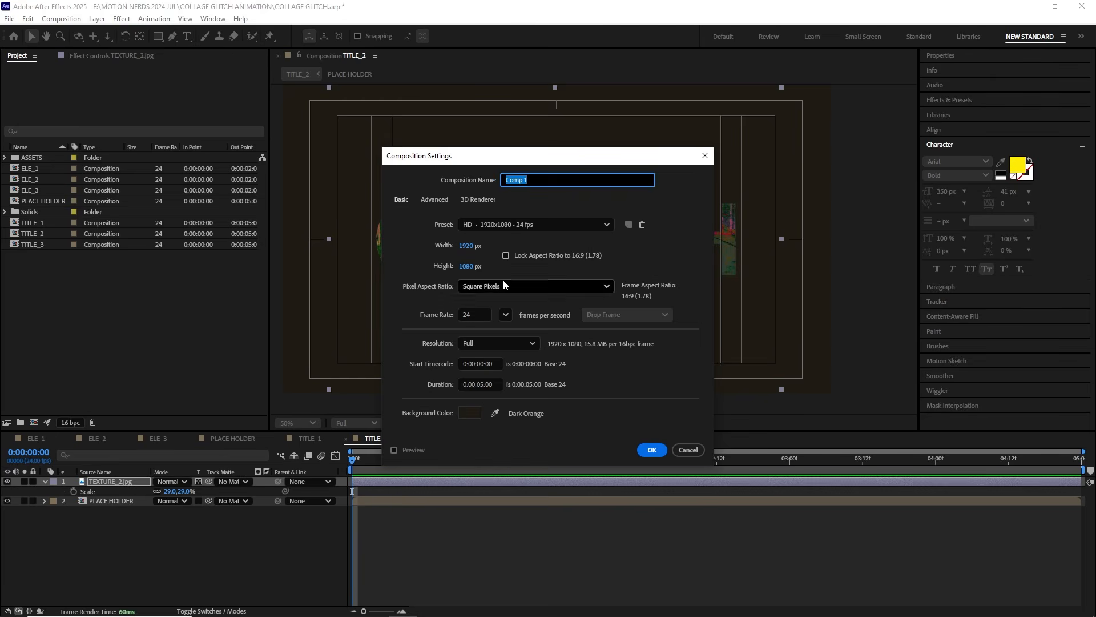
text(FINAL)
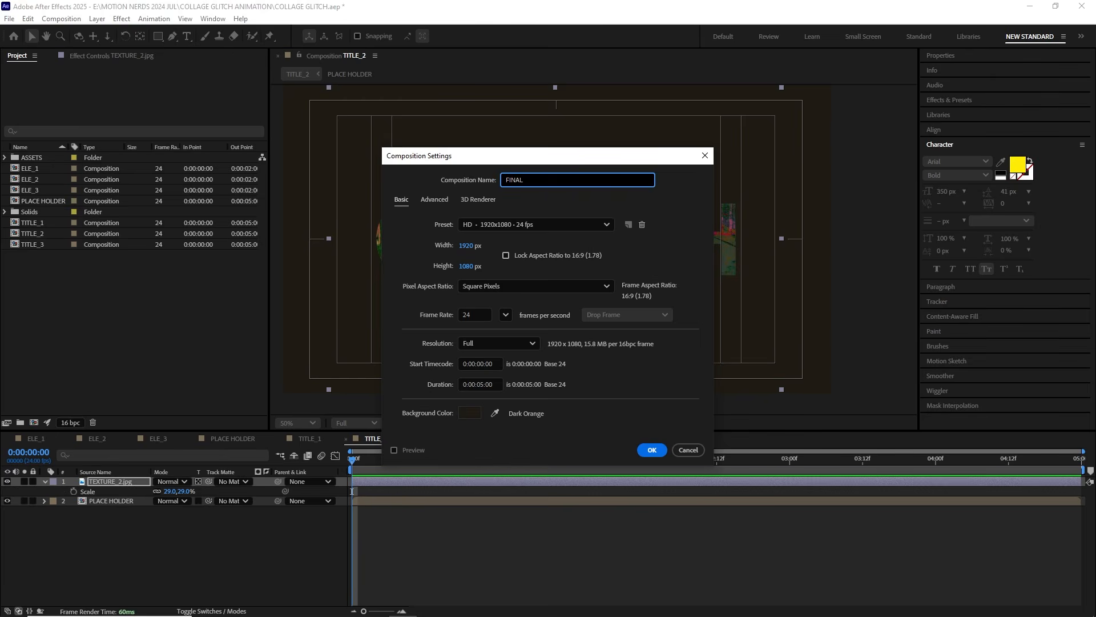
key(Return)
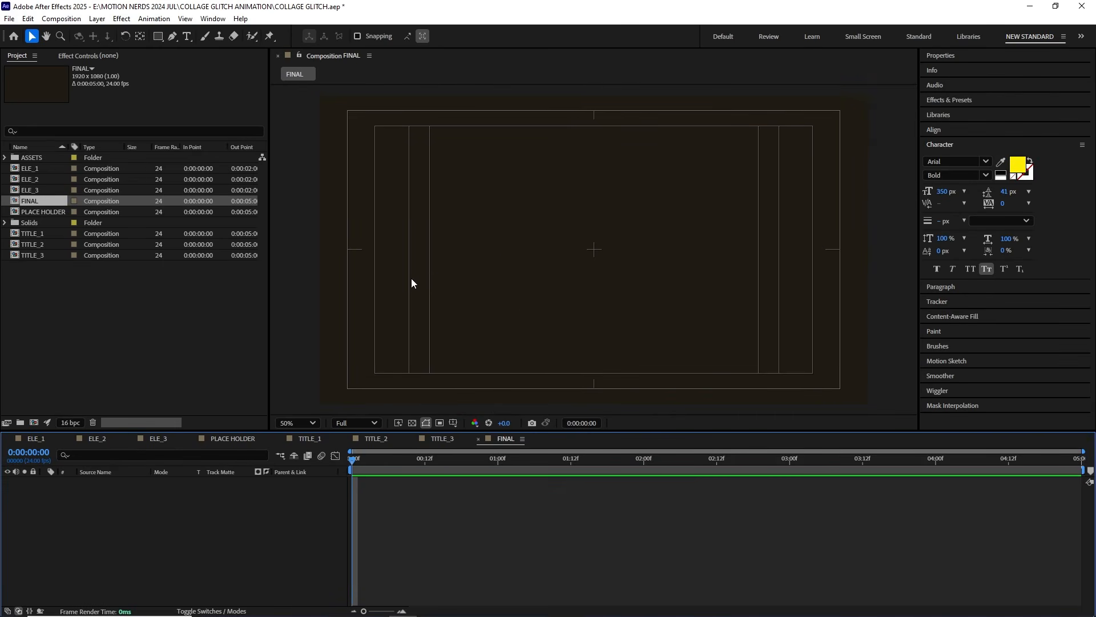
Step: Place TITLE_1 as the first layer in the FINAL composition
click(36, 234)
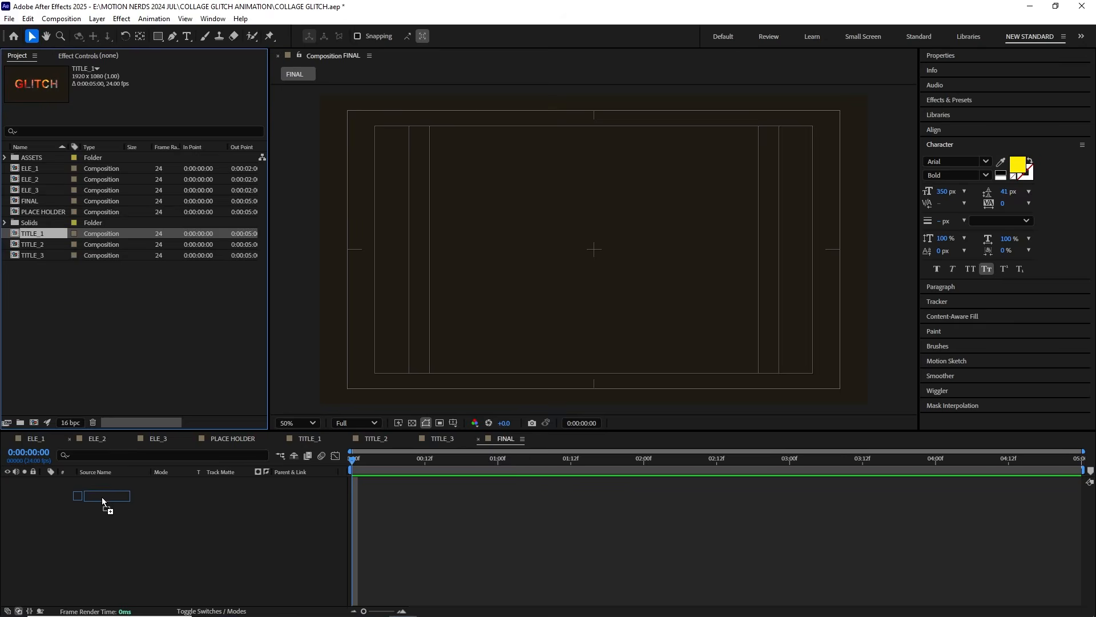
drag(102, 496, 102, 496)
key(period)
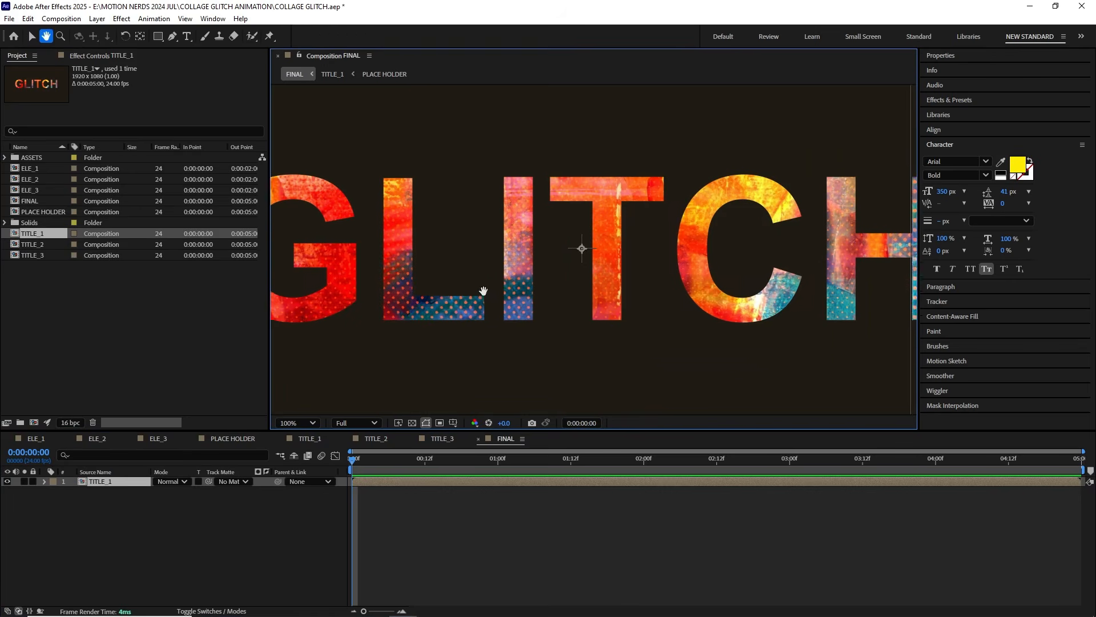
drag(484, 290, 489, 305)
Step: Draw two narrow triangular Pen masks on TITLE_1 from the title's middle to above the frame, with mask mode None
click(172, 38)
drag(493, 140, 459, 139)
scroll(457, 231, down, 1)
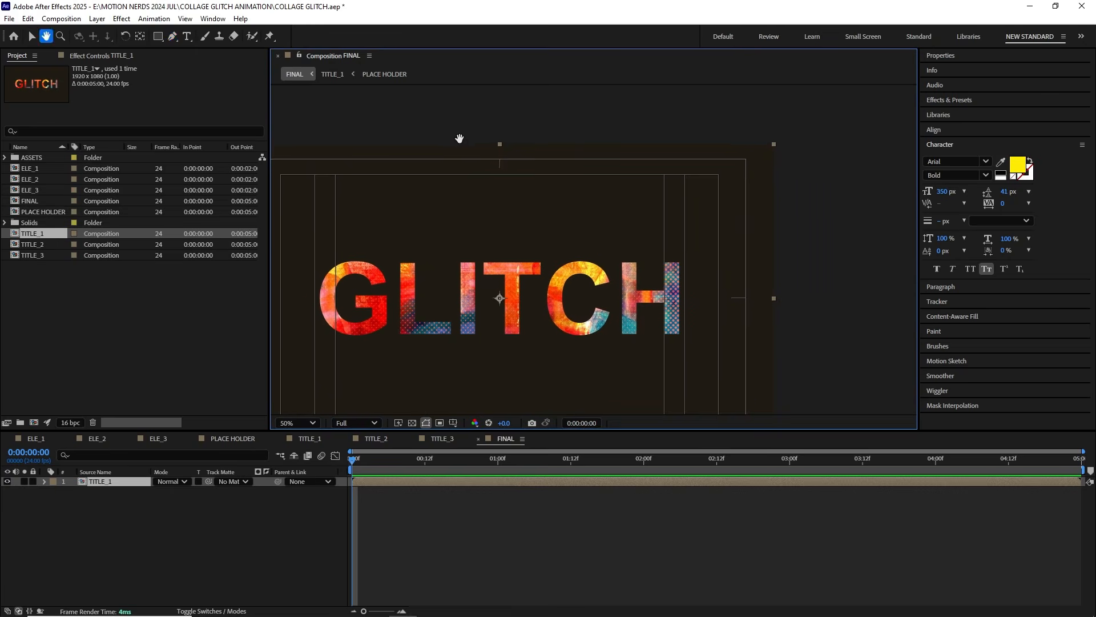
click(472, 137)
click(553, 137)
click(531, 298)
click(172, 501)
click(165, 514)
click(436, 107)
click(529, 278)
click(172, 520)
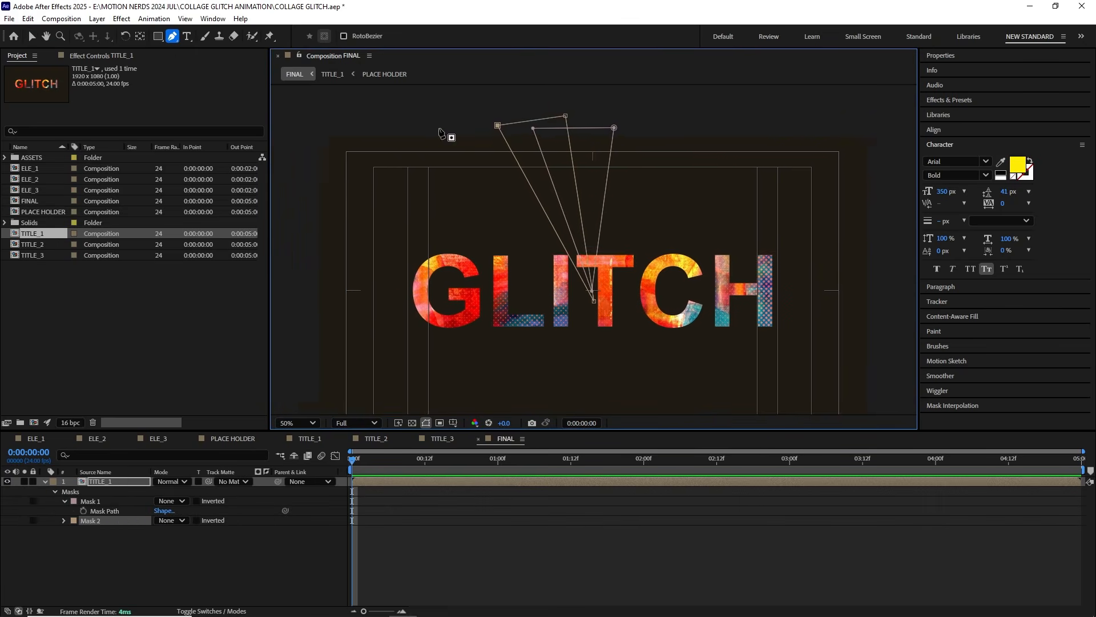
Step: Add two more triangular masks to TITLE_1 fanning toward the frame's upper left, and set their modes to None
click(518, 115)
click(424, 128)
click(603, 305)
click(171, 530)
click(182, 442)
click(356, 132)
click(588, 357)
click(171, 540)
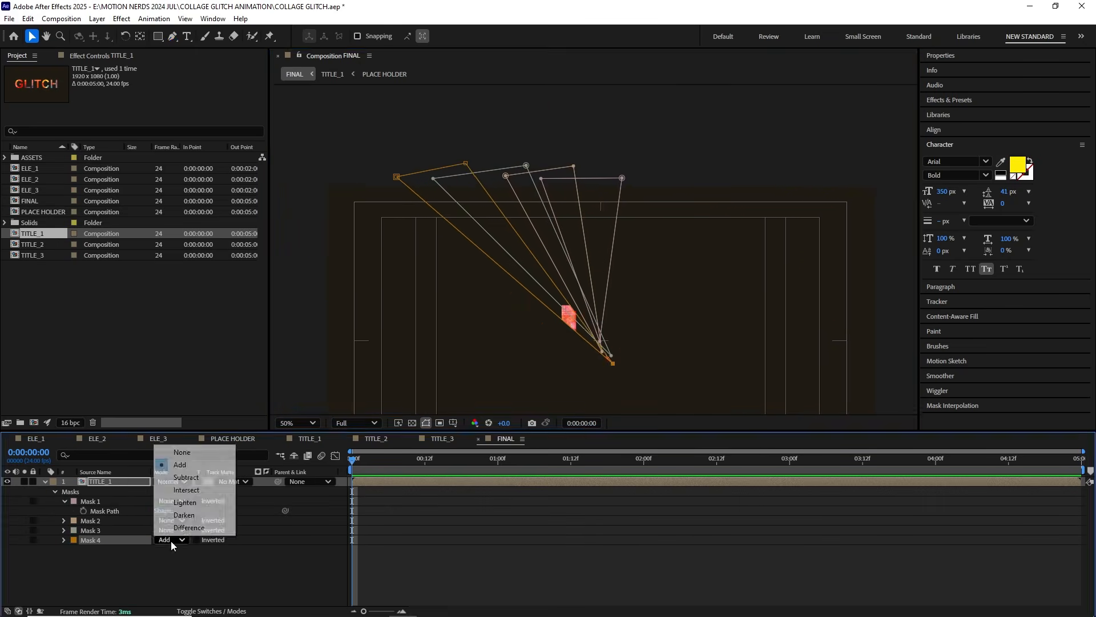
click(182, 452)
Step: Move the outer vertices of the four triangular masks to widen the wedges above the title
drag(634, 251, 602, 217)
drag(591, 143, 624, 145)
drag(542, 131, 576, 131)
drag(580, 321, 596, 367)
drag(437, 131, 480, 115)
drag(662, 163, 697, 161)
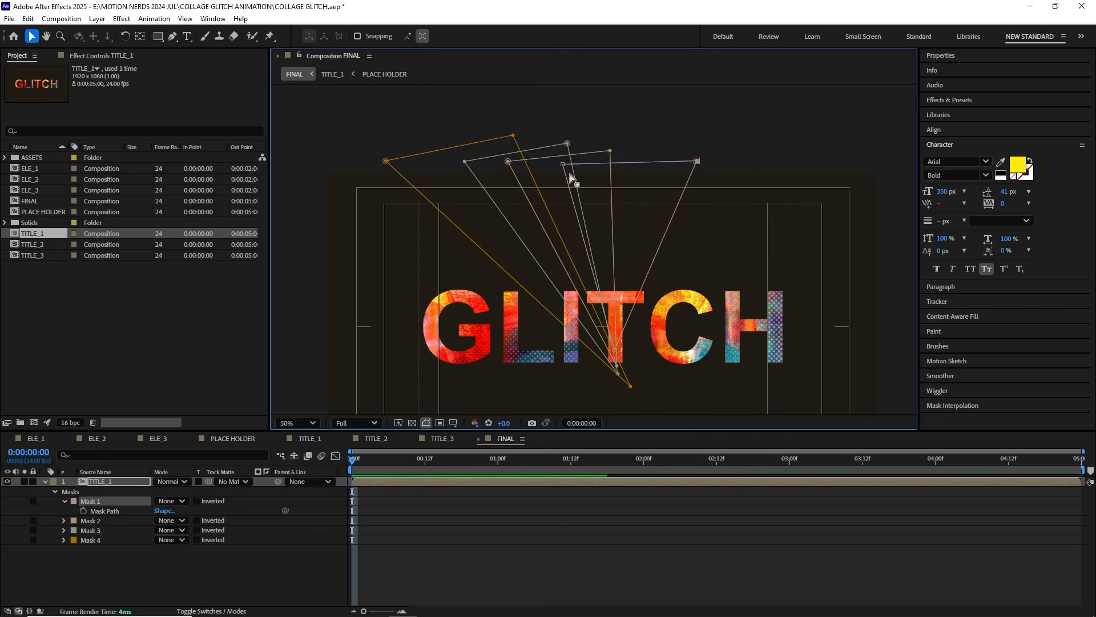
drag(566, 143, 596, 142)
drag(610, 151, 647, 147)
drag(562, 165, 582, 168)
Step: Draw a fifth triangular mask beyond the frame's upper-left corner with mode None and extend its outer vertex outward
click(64, 501)
click(387, 127)
click(330, 284)
click(648, 345)
click(172, 540)
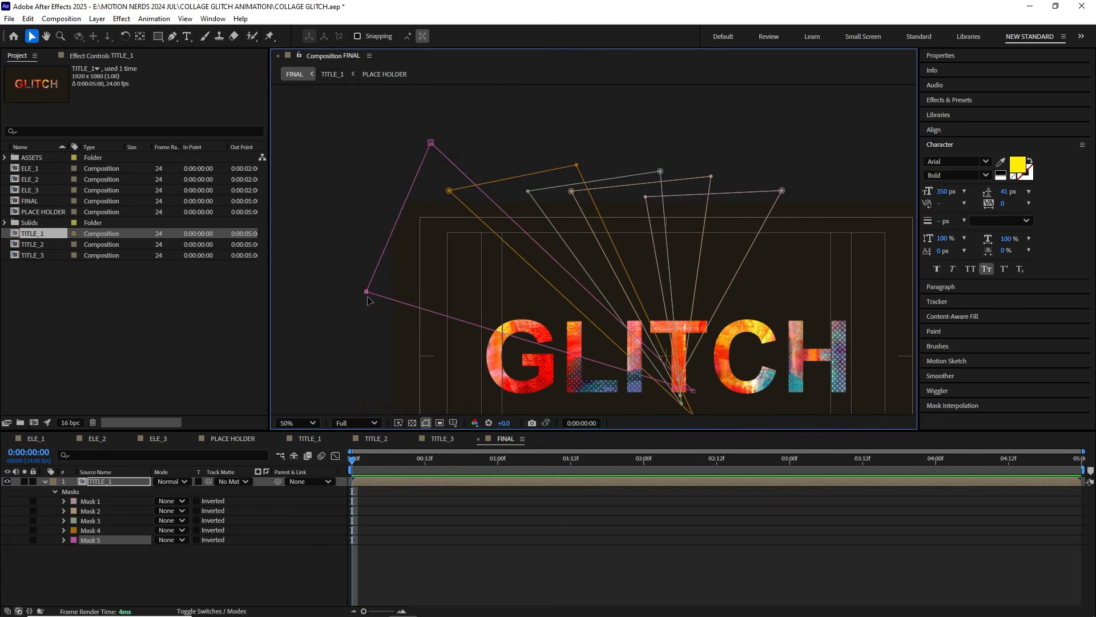
drag(366, 291, 326, 282)
drag(475, 316, 497, 230)
Step: Draw the sixth and seventh triangular masks from the title's middle past the frame's left side, with mode None
click(328, 228)
click(337, 311)
click(628, 286)
click(171, 549)
click(597, 240)
click(285, 288)
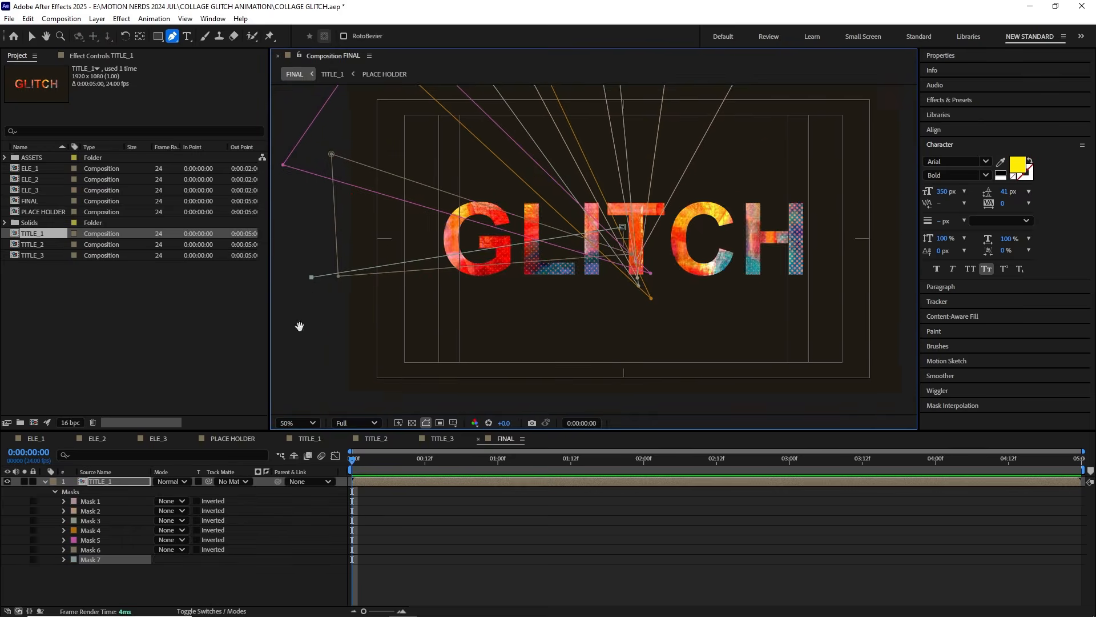
drag(300, 326, 266, 300)
click(379, 372)
click(590, 203)
click(171, 559)
Step: Draw the eighth and ninth triangular masks from the title's middle to below the frame, with mode None
scroll(448, 225, up, 2)
click(441, 178)
click(334, 385)
click(171, 569)
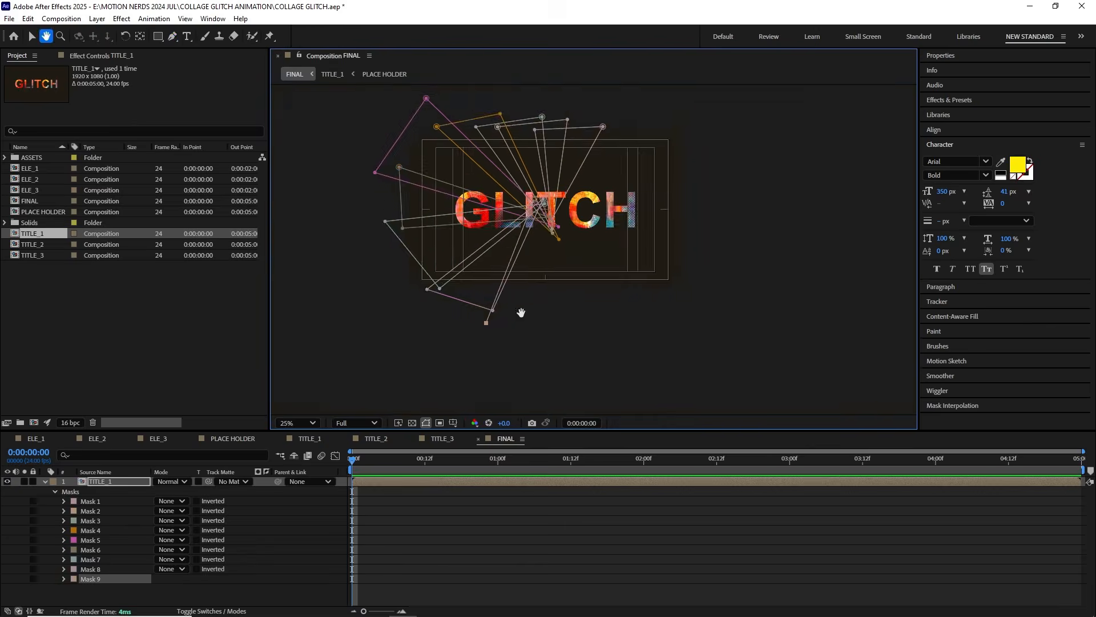
click(561, 319)
scroll(534, 201, up, 4)
click(439, 135)
click(171, 579)
Step: Draw the tenth triangular mask below the frame and the eleventh towards the frame's upper right, both with mode None
click(399, 482)
scroll(534, 234, up, 1)
click(538, 264)
click(533, 354)
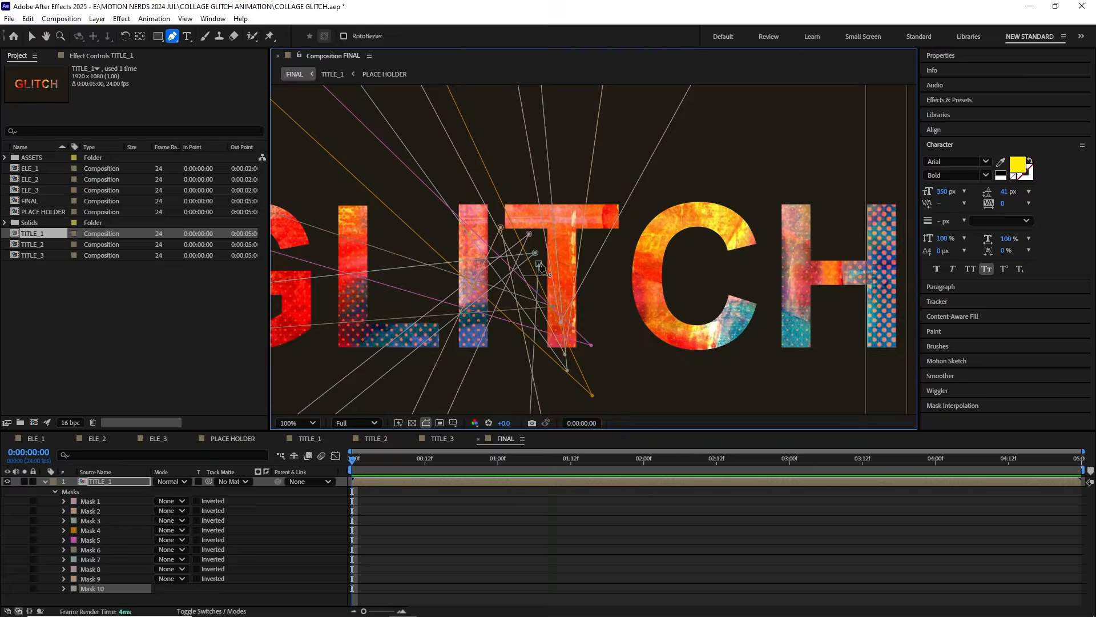
click(538, 264)
click(171, 588)
scroll(609, 299, down, 3)
scroll(543, 208, up, 2)
click(457, 269)
click(609, 145)
click(171, 597)
scroll(595, 169, up, 2)
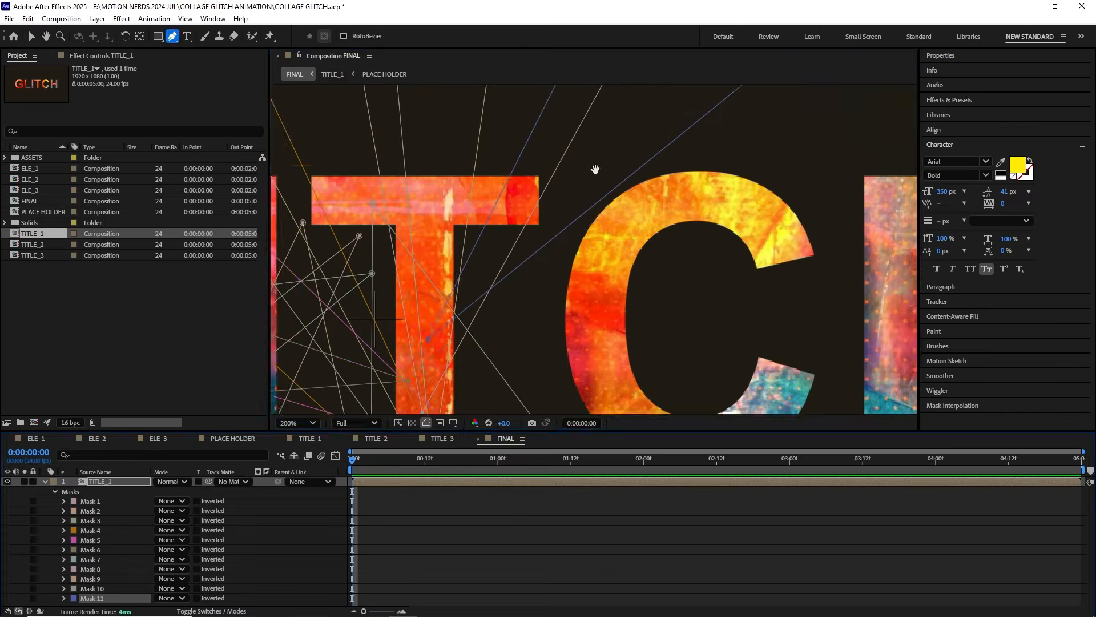
Step: Draw the twelfth triangular mask from the title's T past the frame's upper-right corner, with mode None
scroll(514, 285, down, 2)
scroll(491, 264, up, 2)
click(485, 268)
scroll(485, 268, down, 2)
click(743, 203)
click(478, 269)
scroll(491, 273, up, 2)
key(v)
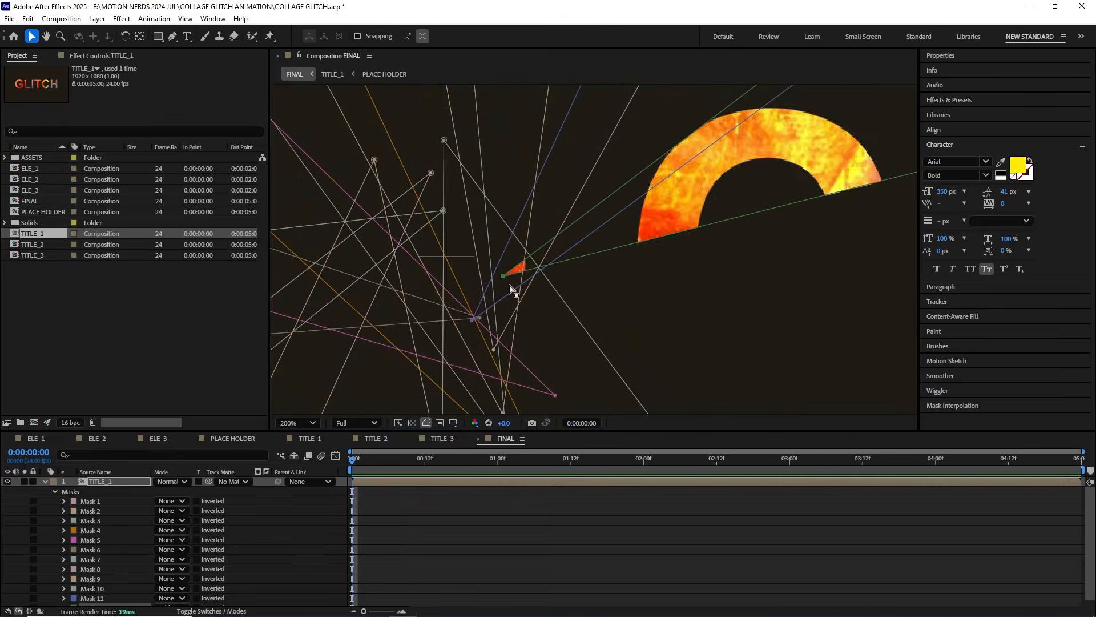
scroll(509, 289, down, 2)
key(n)
Step: Draw the thirteenth triangular mask from the T to beyond the frame's right edge, with mode None
click(400, 482)
scroll(431, 240, up, 1)
key(g)
click(506, 267)
click(507, 267)
click(400, 481)
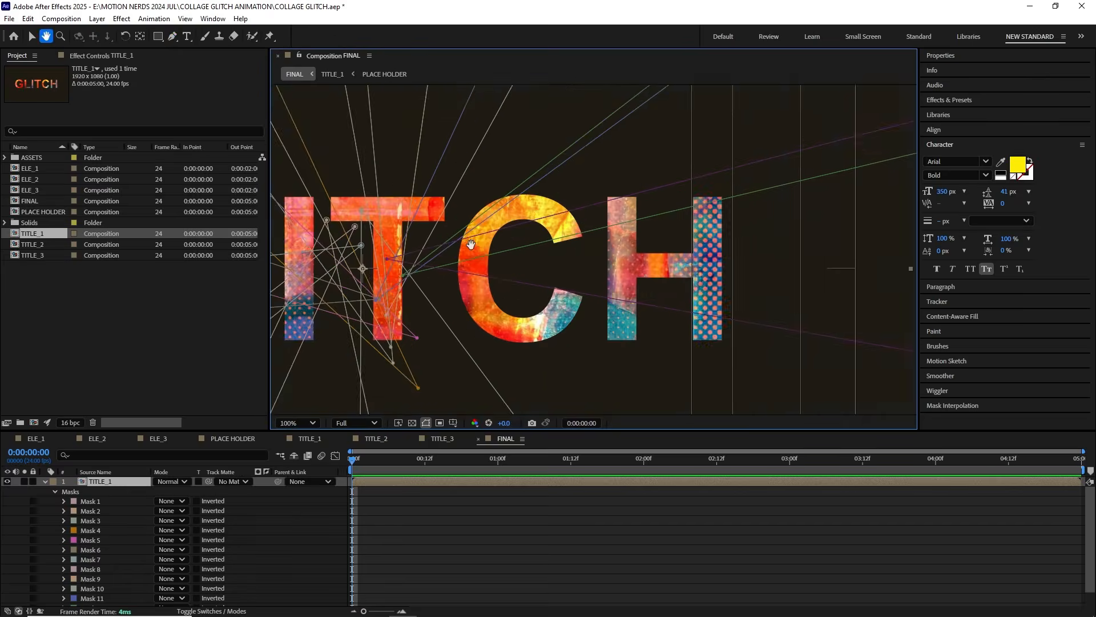
Step: Draw the fourteenth and fifteenth triangular masks from the T past the frame's lower-right area, with mode None
scroll(471, 245, up, 1)
drag(471, 245, 661, 247)
click(581, 274)
scroll(581, 274, down, 2)
click(172, 600)
scroll(615, 246, up, 3)
click(483, 292)
key(v)
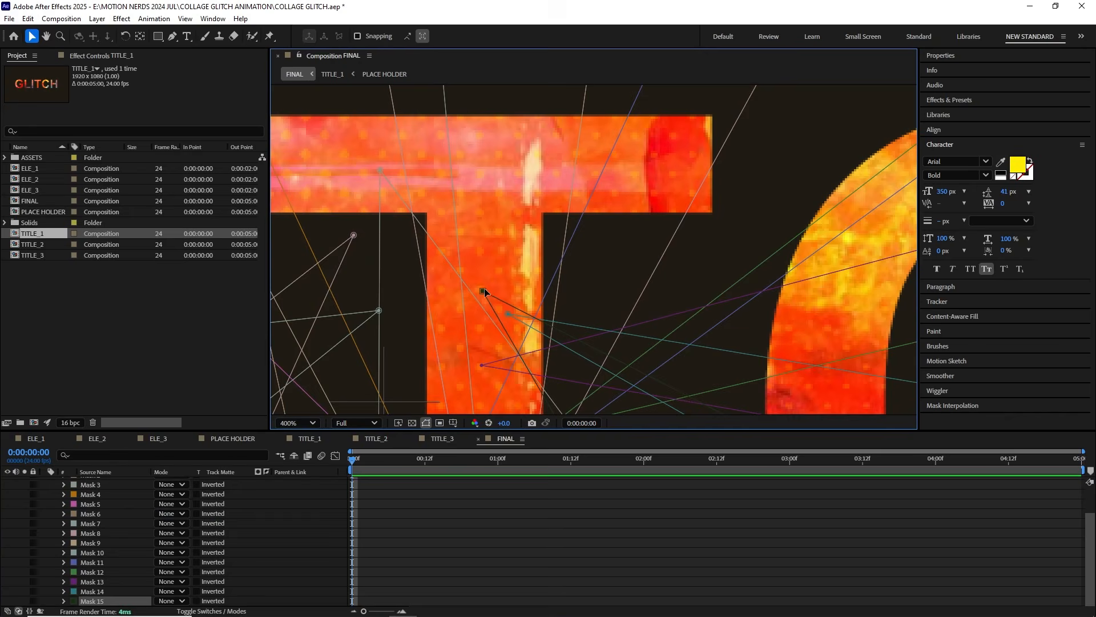
scroll(486, 290, down, 6)
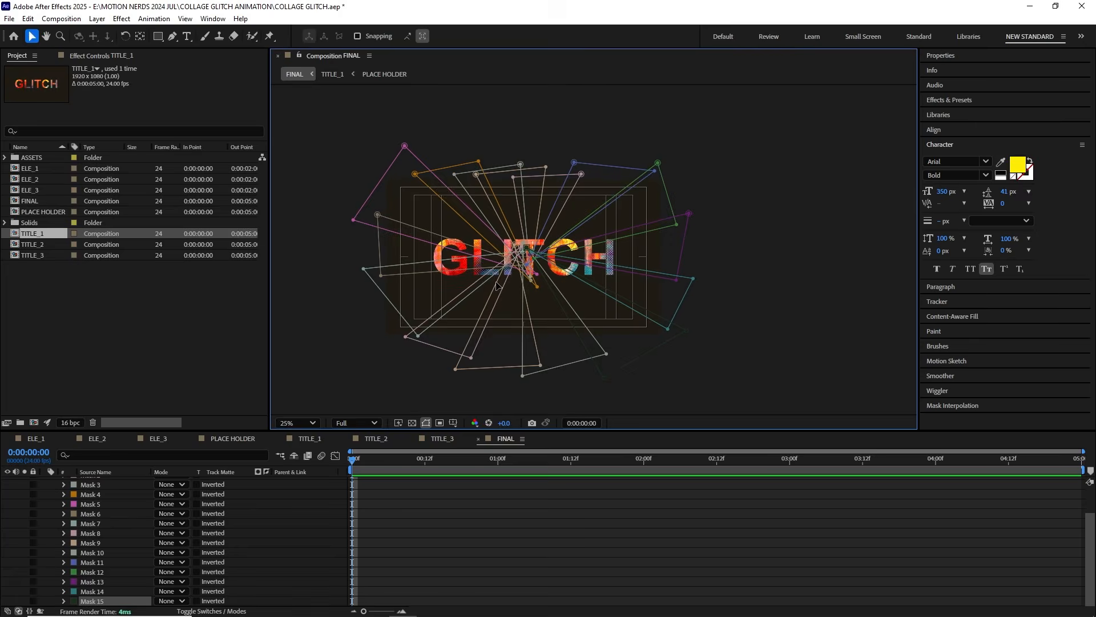
Step: Set the color of all fifteen masks to red and their mode to Add
scroll(98, 571, up, 2)
shift+click(85, 501)
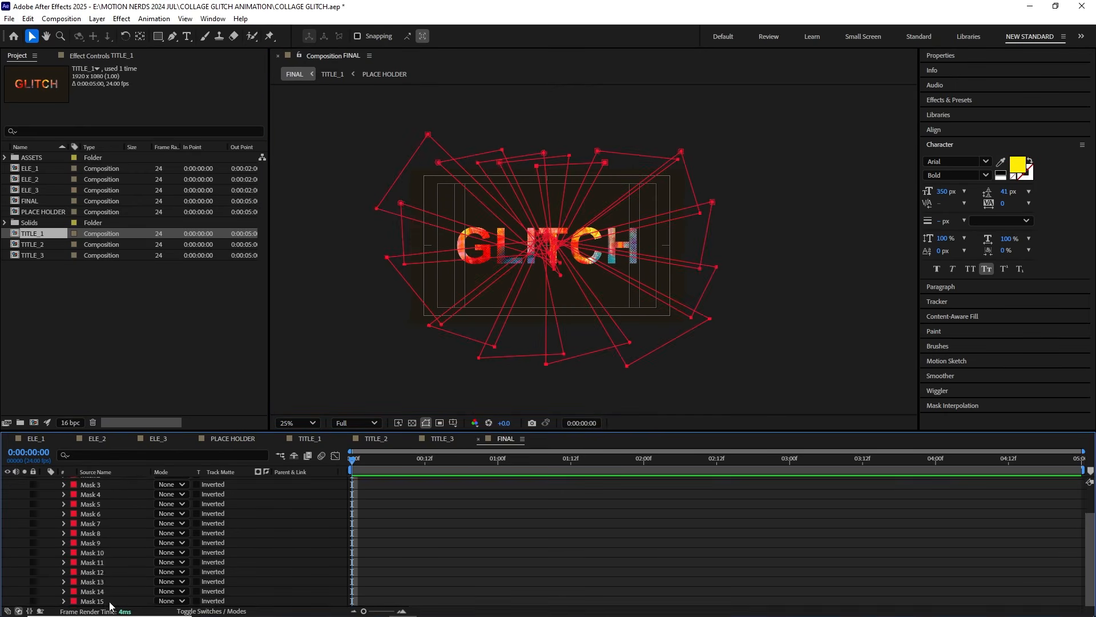
shift+click(109, 600)
scroll(165, 546, up, 2)
click(168, 539)
click(171, 525)
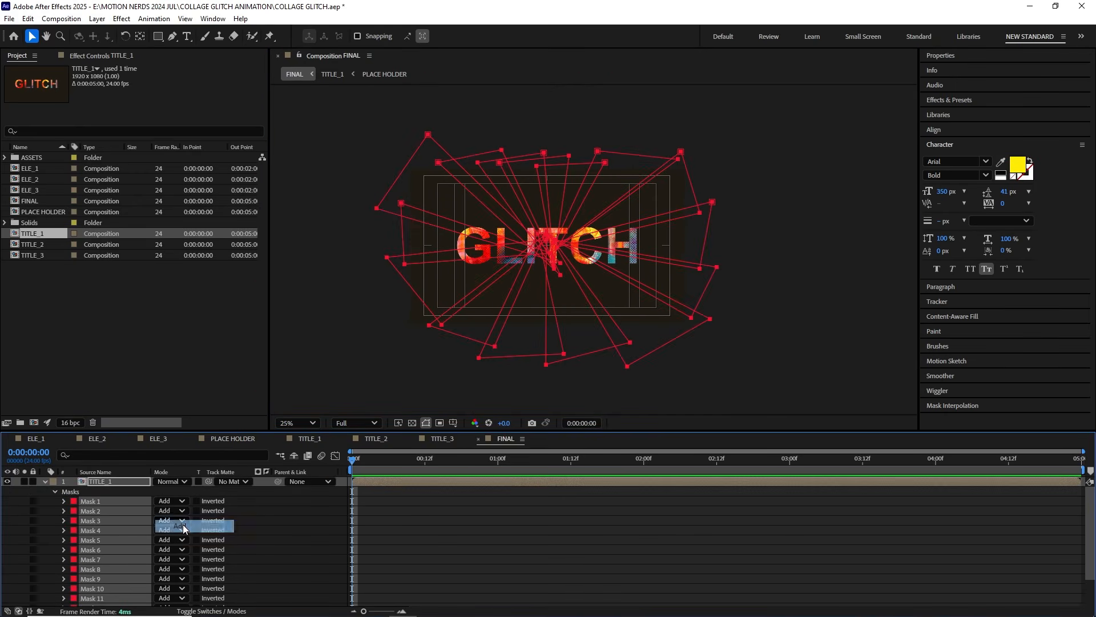
Step: Start Mask Path keyframes for all fifteen masks at 0:00:00:00
key(period)
click(88, 501)
scroll(98, 512, down, 2)
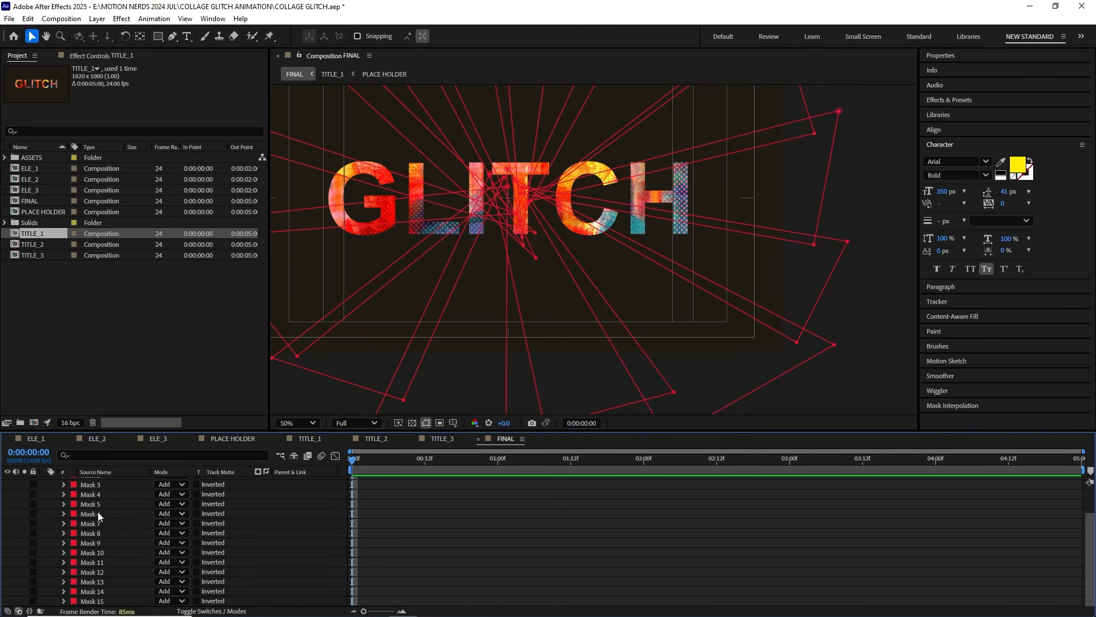
shift+click(99, 600)
key(m)
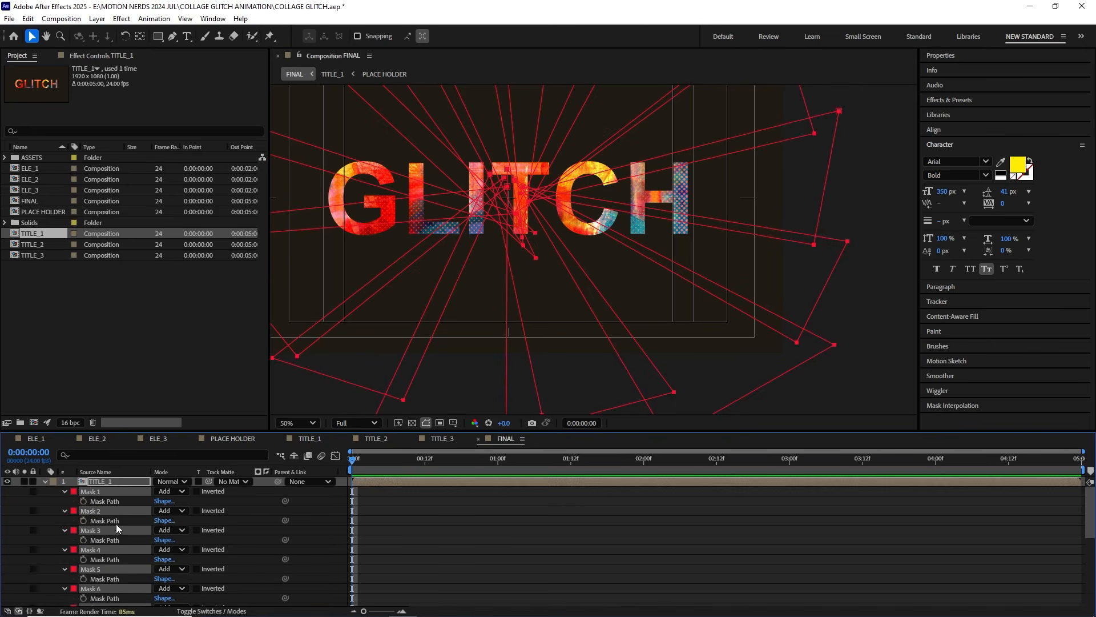
click(83, 500)
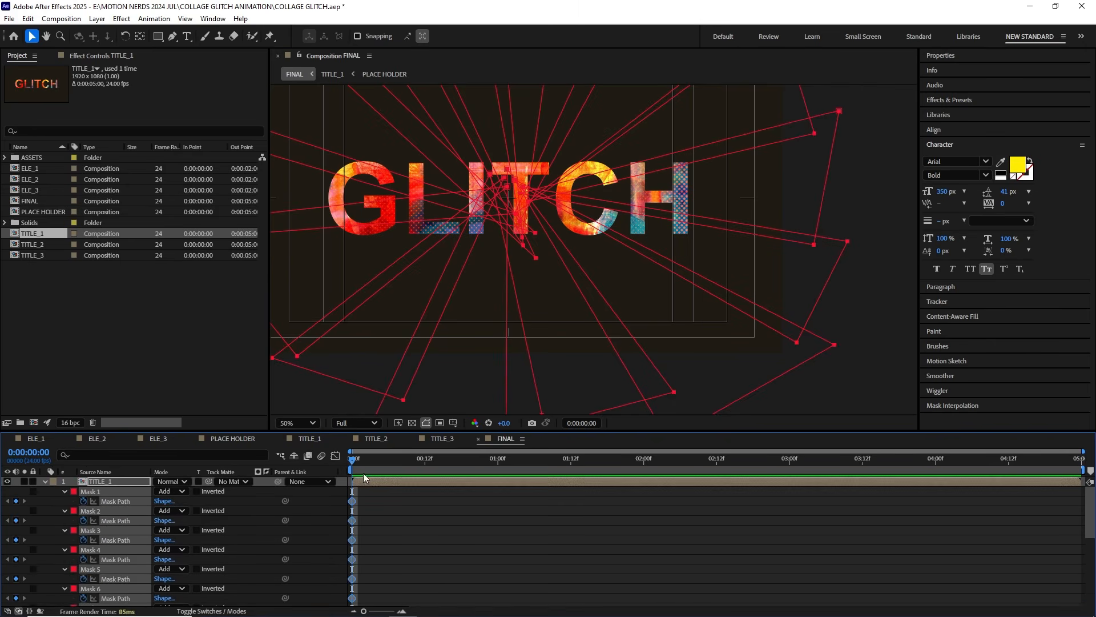
Step: Shift all the Mask Path keyframes to 0:00:00:06 and clear the keyframe selection
click(383, 461)
key(Page_Down)
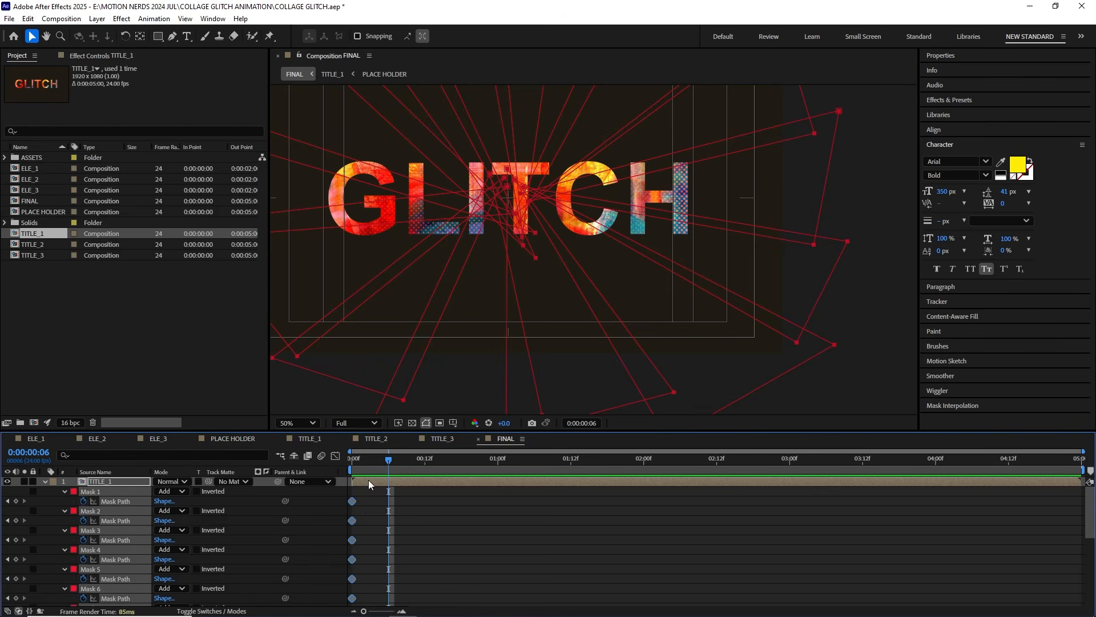
drag(359, 501, 388, 501)
drag(387, 462, 359, 467)
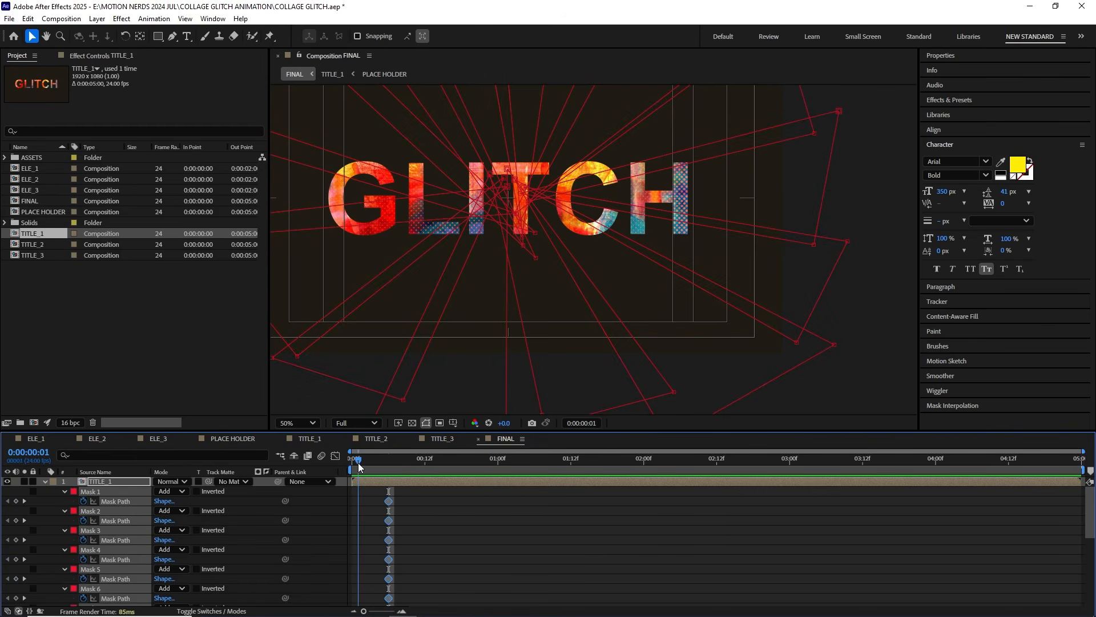
click(367, 503)
Step: At 0:00:00:00, move the masks on the title's right and lower-right sides outward beyond the frame
click(82, 481)
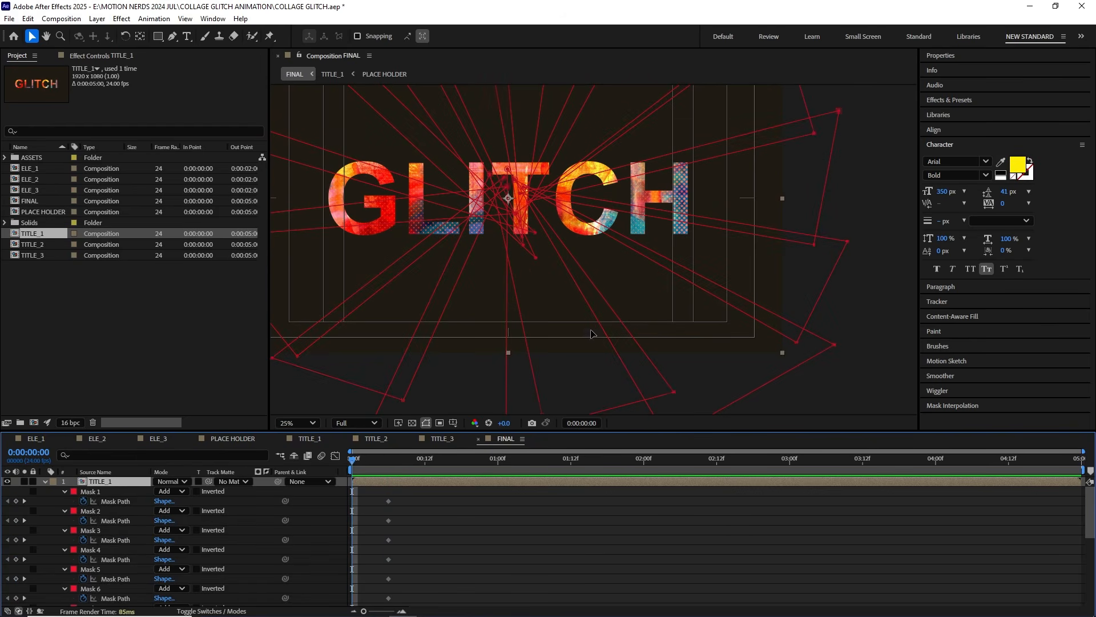
scroll(594, 337, down, 2)
double_click(592, 339)
drag(592, 339, 628, 398)
double_click(681, 240)
drag(681, 240, 818, 278)
scroll(739, 221, up, 1)
drag(518, 139, 557, 248)
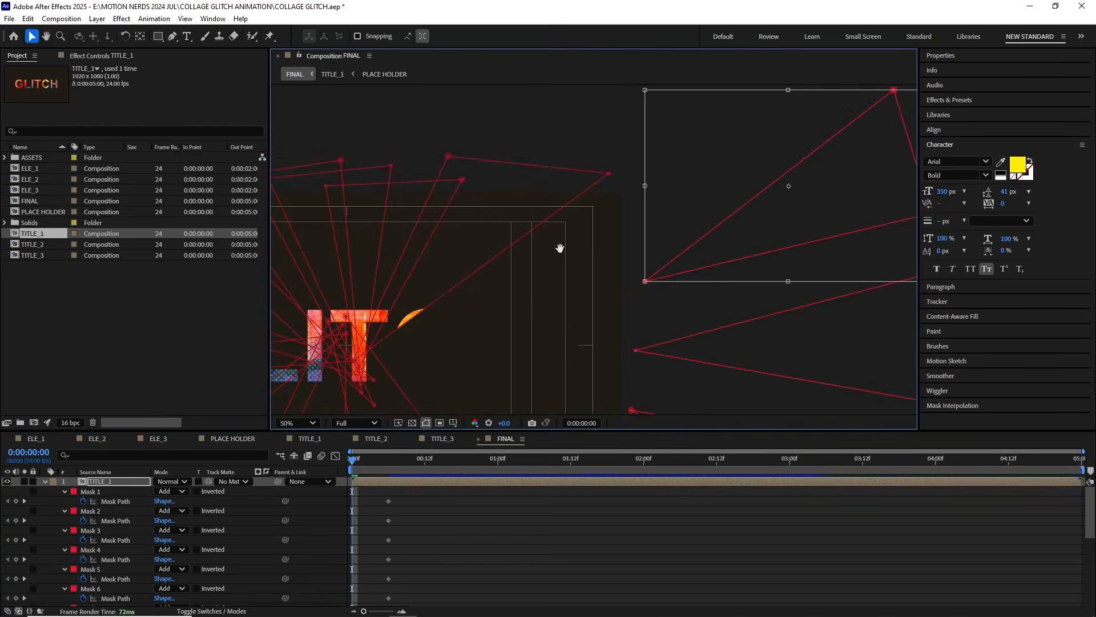
Step: Move the masks above the title and at its upper left outward beyond the frame at 0:00:00:00
scroll(628, 320, down, 1)
double_click(568, 284)
drag(534, 332, 542, 234)
double_click(532, 278)
drag(496, 337, 469, 226)
double_click(587, 235)
drag(584, 300, 460, 190)
drag(551, 287, 429, 240)
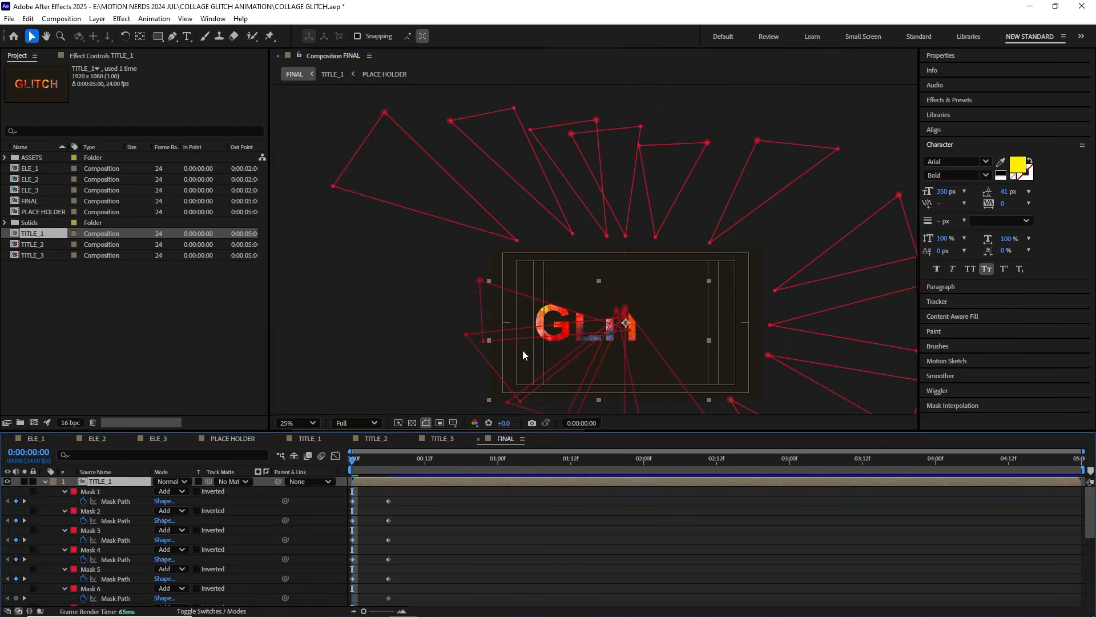
Step: Move the remaining masks on the left and below the title outside the frame at 0:00:00:00
drag(542, 311, 405, 311)
scroll(418, 252, up, 1)
double_click(419, 252)
scroll(451, 228, down, 1)
drag(440, 234, 347, 345)
double_click(533, 335)
drag(533, 335, 514, 394)
Step: Limit the work area to just over one second and preview the shards assembling into the title
click(713, 371)
drag(1083, 470, 530, 470)
key(space)
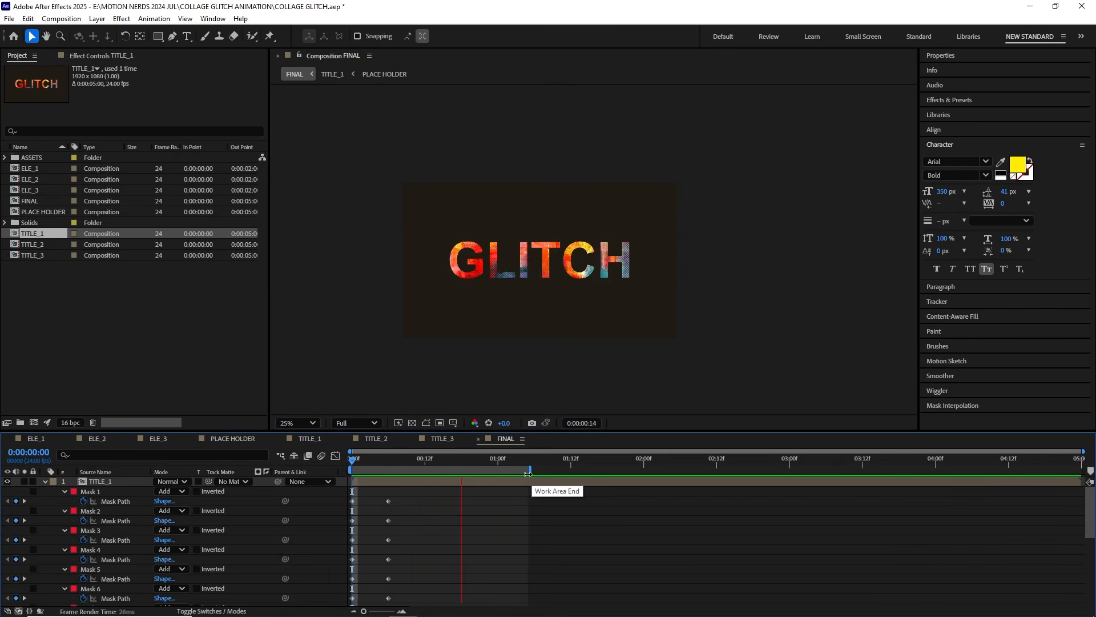
Step: Restore the full work area and stagger the Mask Path keyframes of masks 2 to 11 across about the first 1.5 seconds
drag(529, 470, 1083, 470)
drag(388, 520, 419, 520)
drag(509, 460, 649, 460)
drag(389, 530, 522, 520)
drag(388, 539, 577, 530)
drag(389, 549, 546, 550)
drag(389, 569, 570, 569)
scroll(546, 548, down, 3)
drag(388, 530, 516, 530)
drag(389, 550, 576, 549)
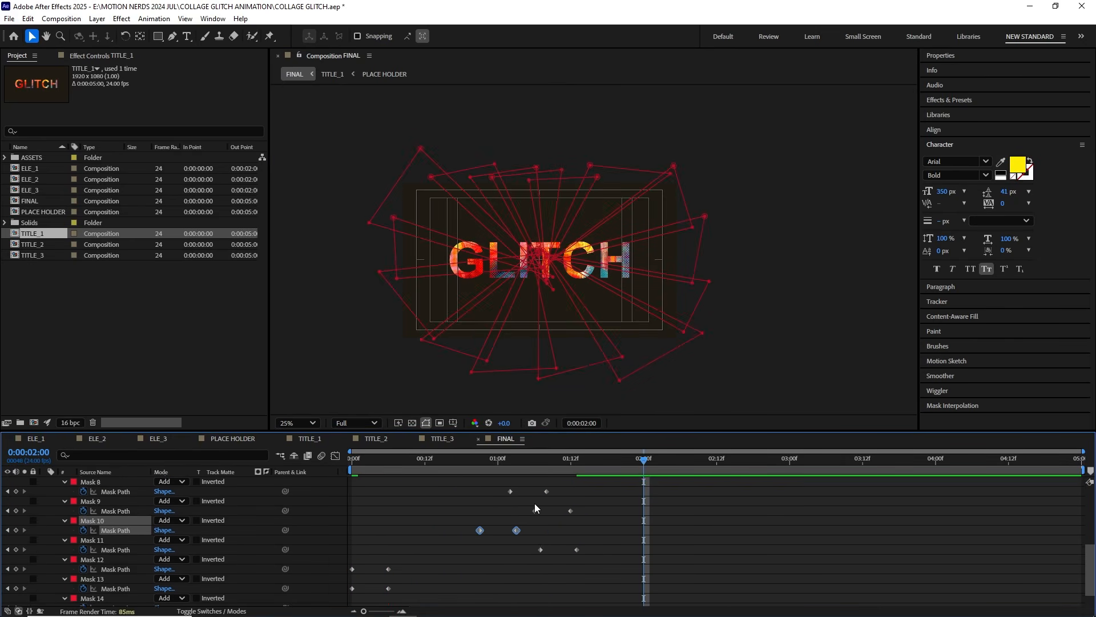
Step: Shift the Mask Path keyframes of masks 12 to 15 to staggered times and preview a work area ending around 0:00:02:13
scroll(534, 513, down, 1)
drag(388, 543, 510, 543)
drag(388, 562, 559, 562)
drag(388, 581, 588, 562)
drag(536, 511, 608, 537)
scroll(608, 537, up, 5)
drag(1083, 470, 724, 470)
key(space)
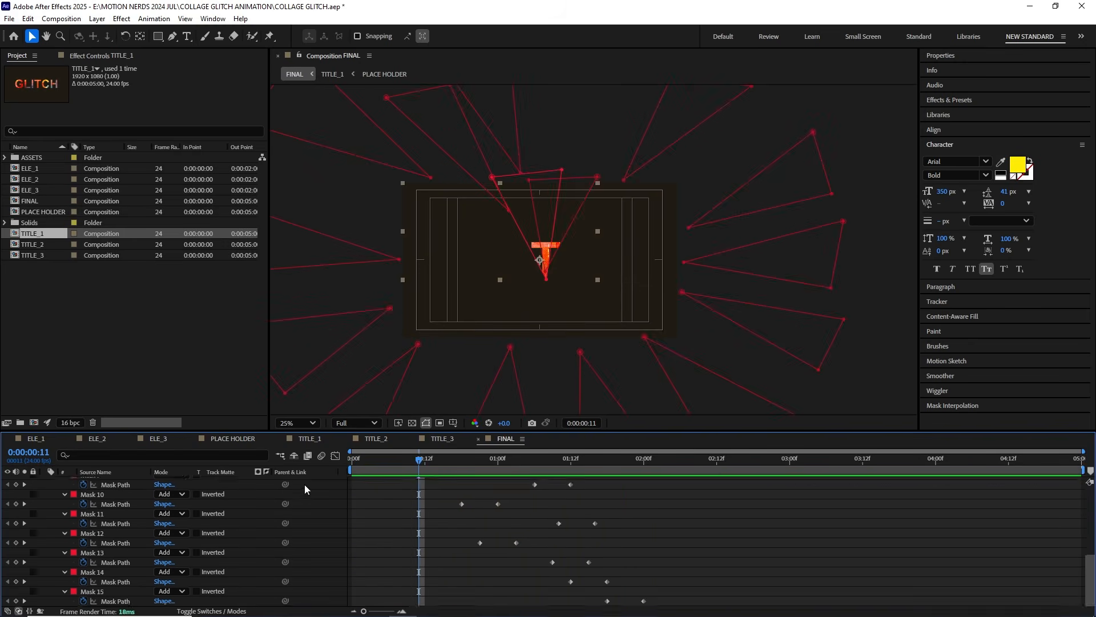
Step: Keyframe TITLE_1's Scale at 100% at 0:00:00:00, 123% at 0:00:00:12 and 80% at 0:00:01:00
key(s)
key(Home)
click(73, 492)
drag(379, 458, 425, 464)
drag(172, 492, 184, 492)
drag(435, 459, 498, 461)
drag(195, 492, 172, 493)
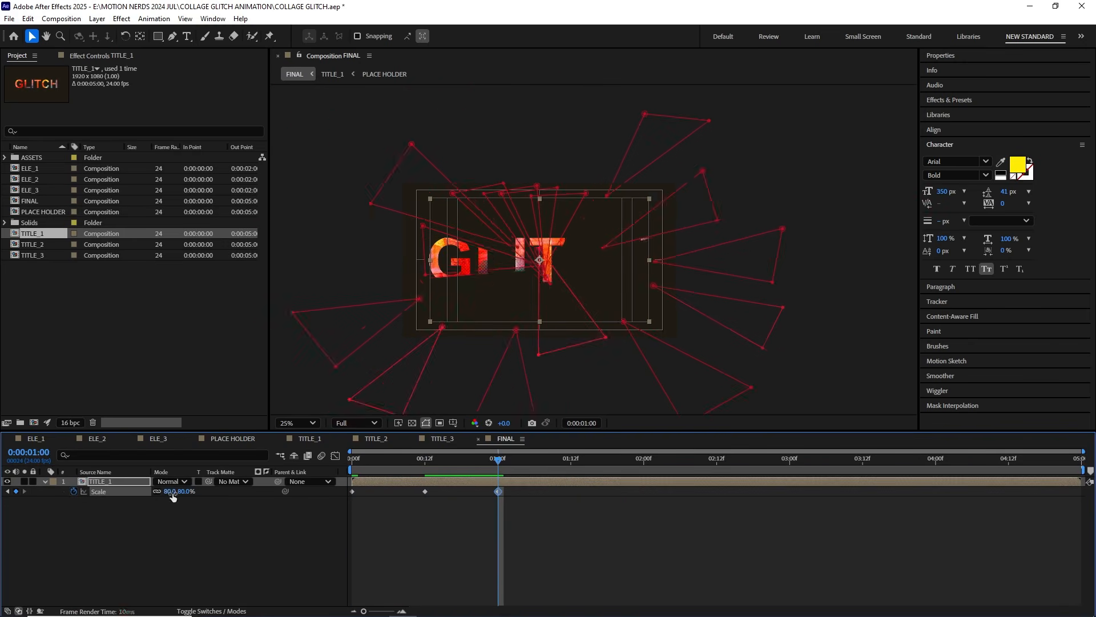
Step: Add Scale keyframes of 110% at 0:00:01:12 and 100% at 0:00:02:00 to TITLE_1
drag(498, 460, 644, 461)
key(BackSpace)
key(BackSpace)
text(10)
key(Return)
click(193, 492)
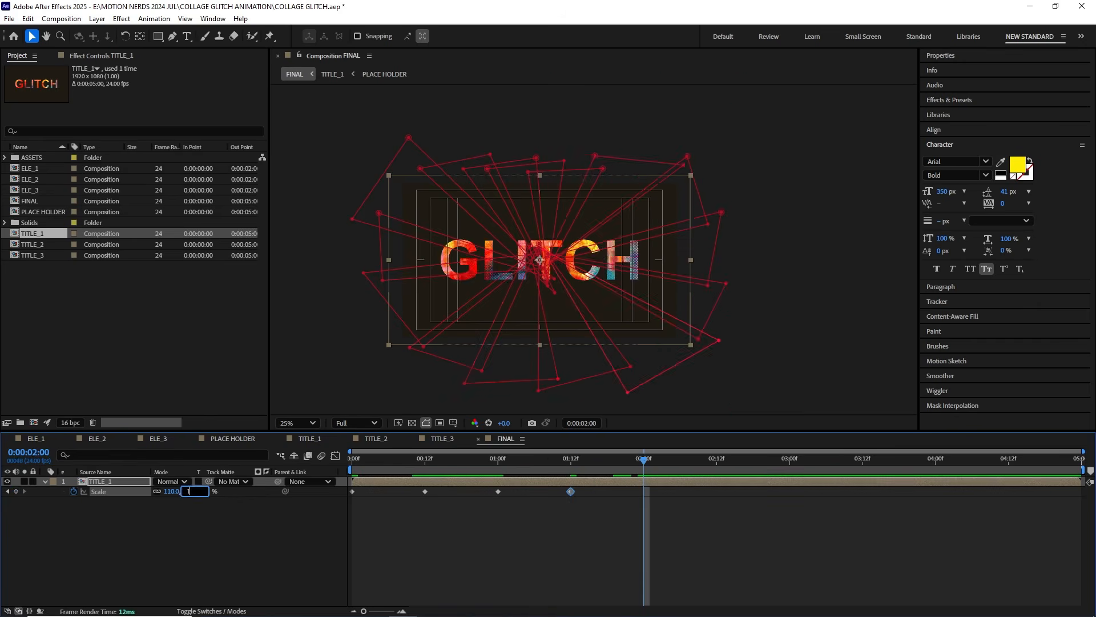
text(100)
key(Return)
Step: Convert all five Scale keyframes to hold keyframes and preview the stepped scaling
drag(376, 462, 413, 464)
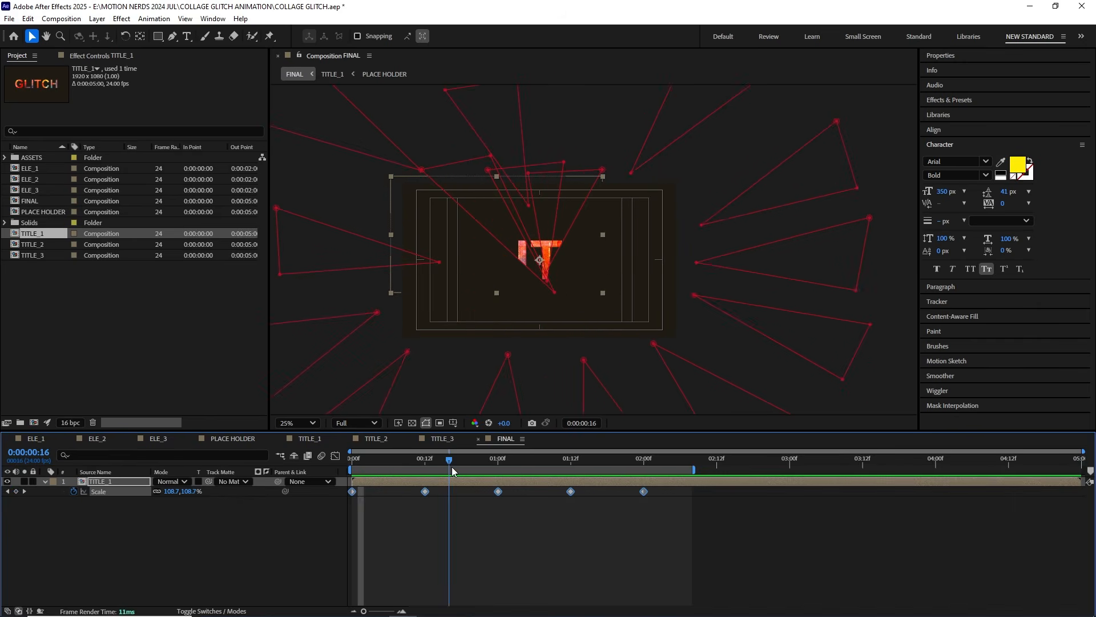
right_click(427, 491)
click(478, 433)
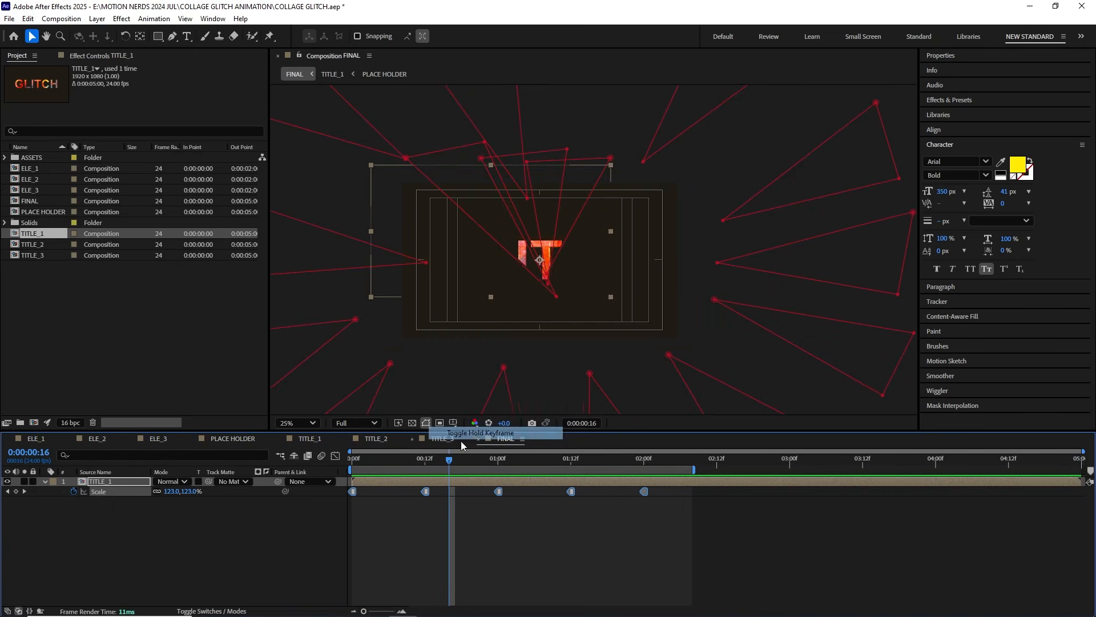
key(space)
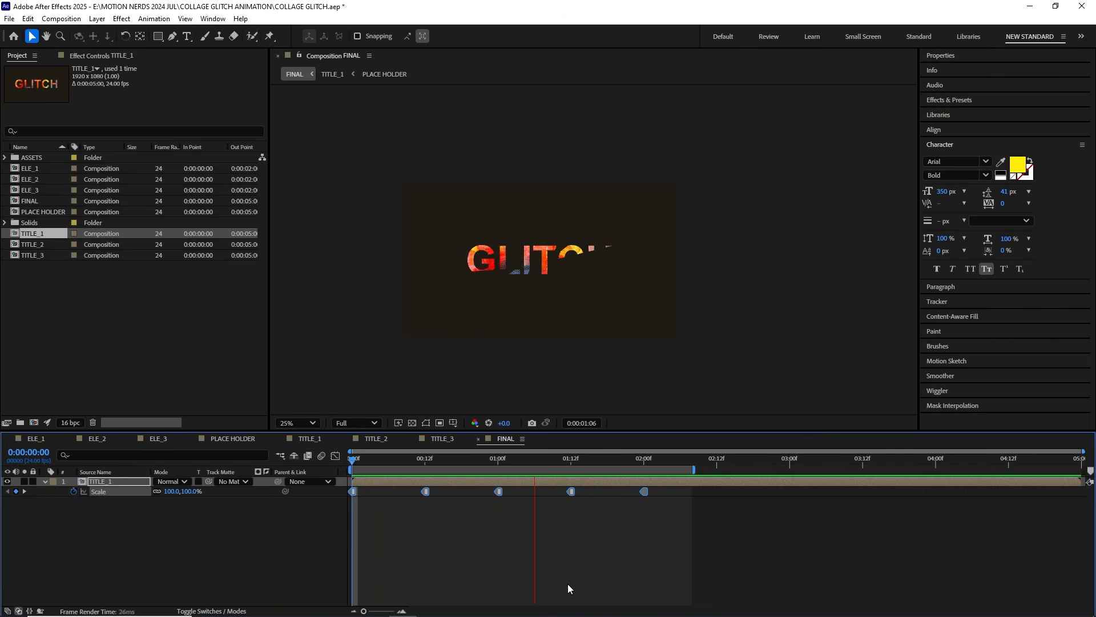
click(568, 584)
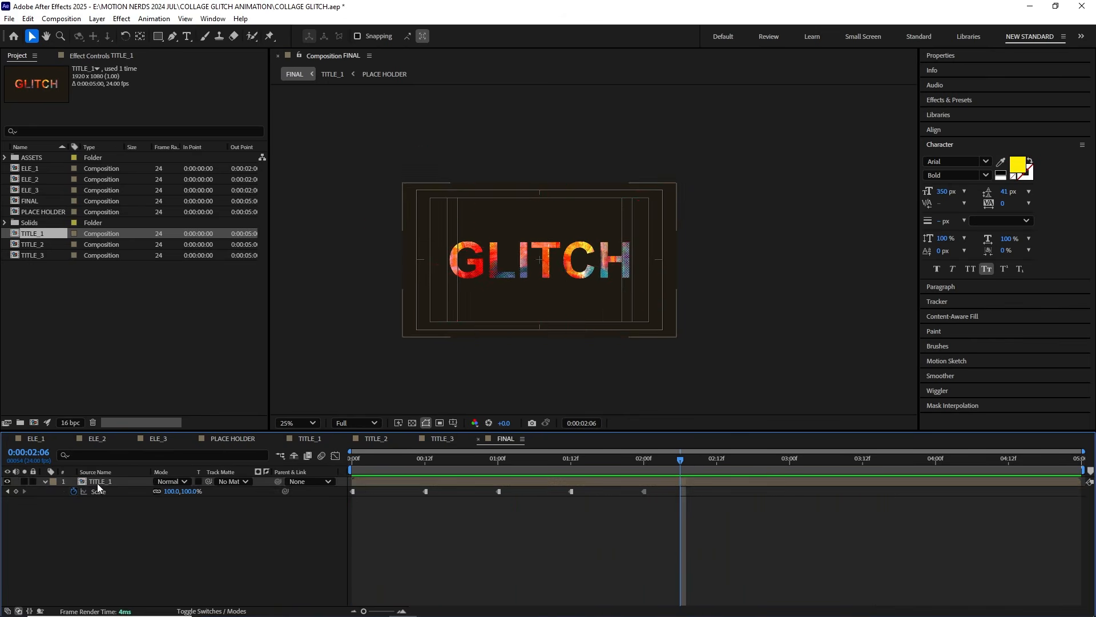
Step: Duplicate the TITLE_1 layer and replace the upper copy's source with TITLE_2
click(42, 486)
click(94, 513)
click(118, 481)
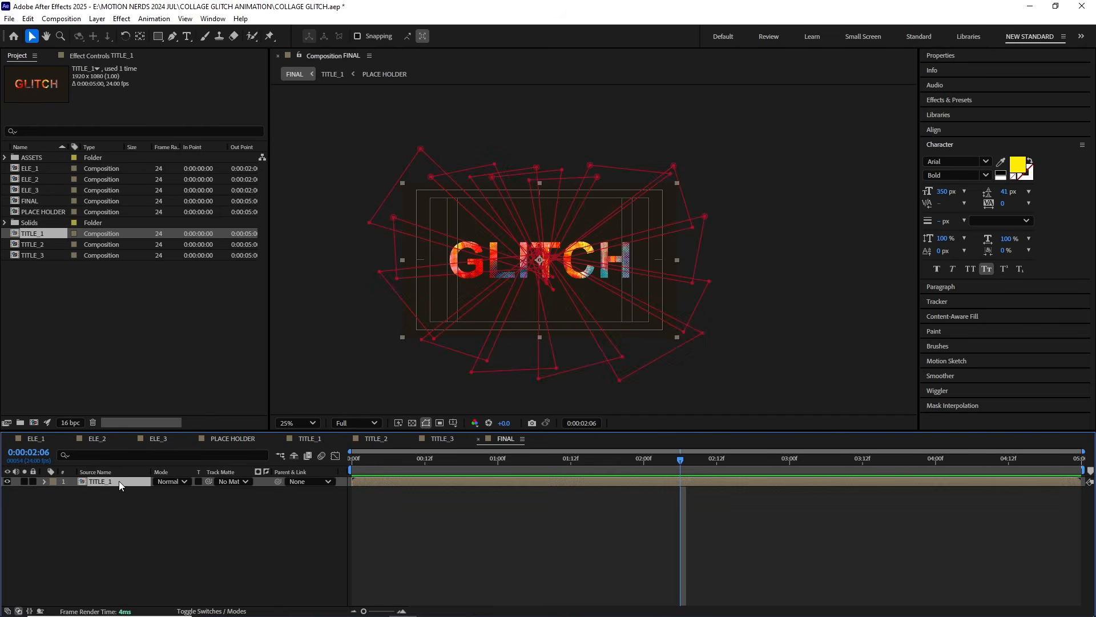
key(ctrl+d)
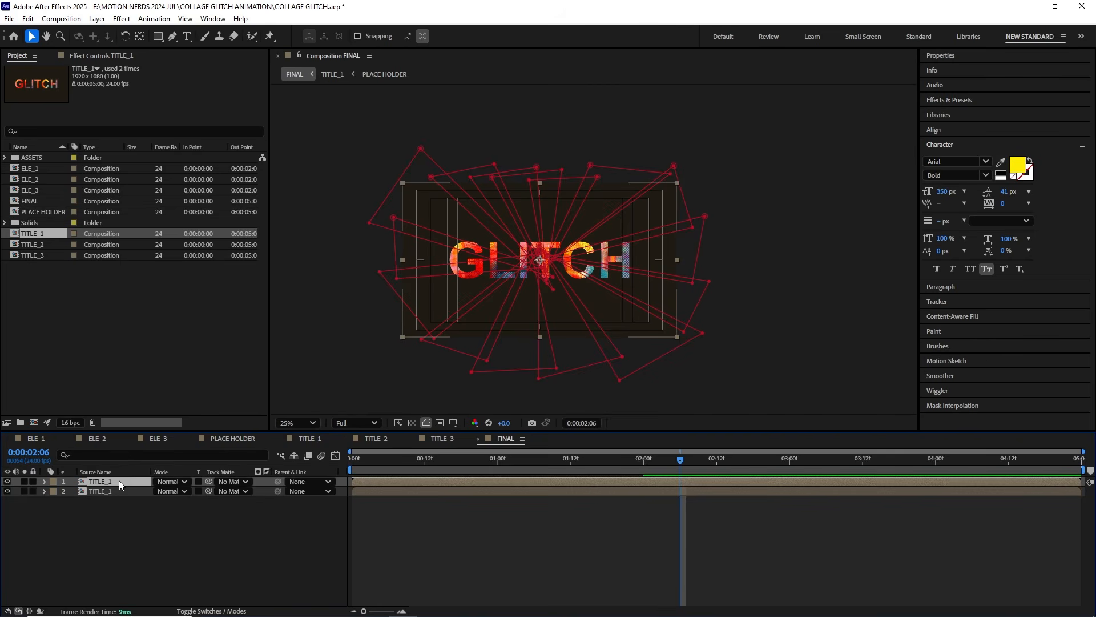
click(34, 244)
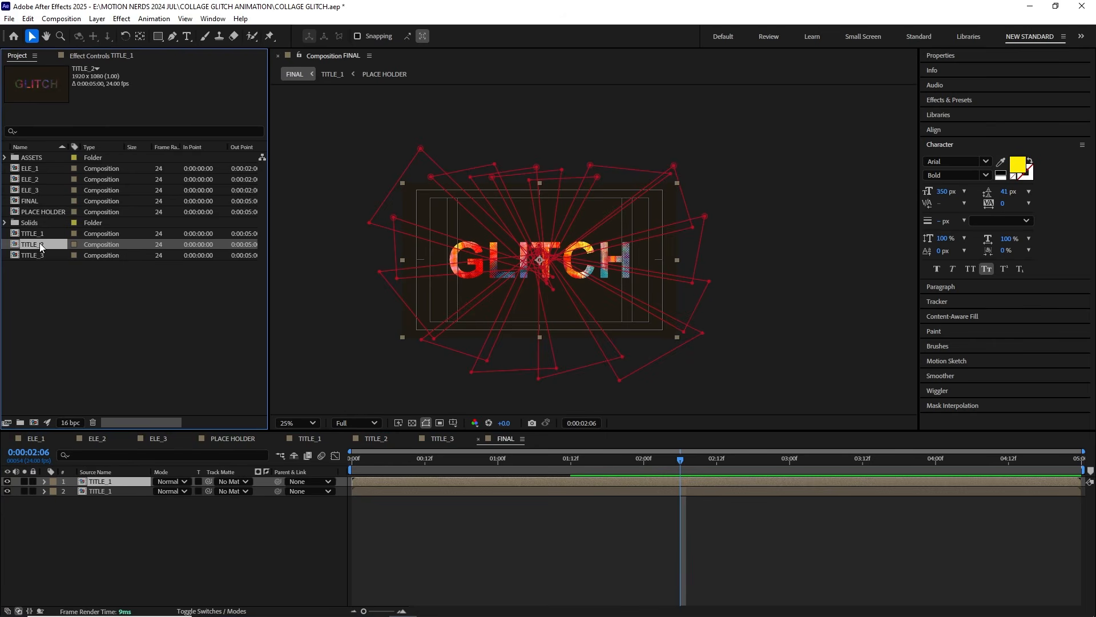
drag(41, 245, 64, 309)
drag(98, 482, 98, 484)
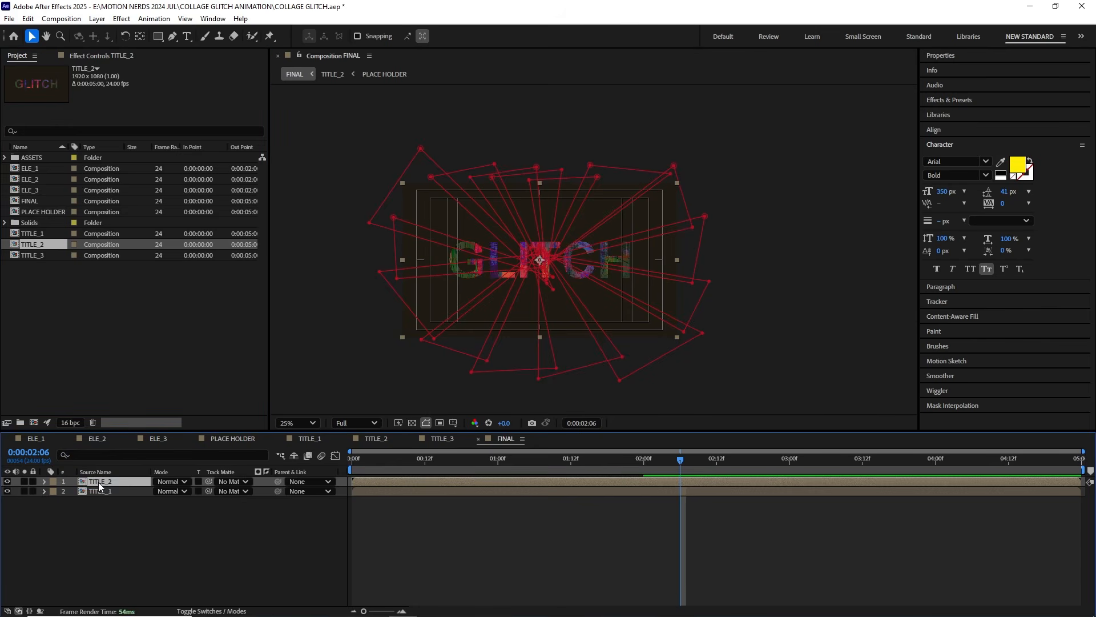
Step: Duplicate the TITLE_2 layer and replace the upper copy's source with the TITLE_3 comp
click(454, 498)
drag(439, 460, 350, 461)
click(113, 481)
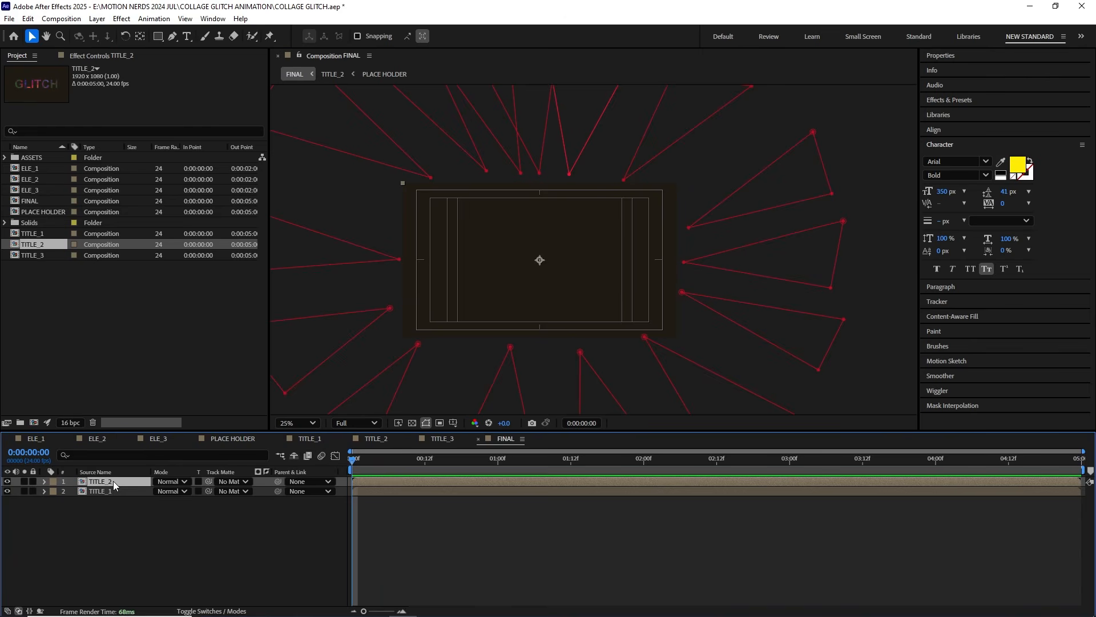
key(ctrl+d)
click(49, 309)
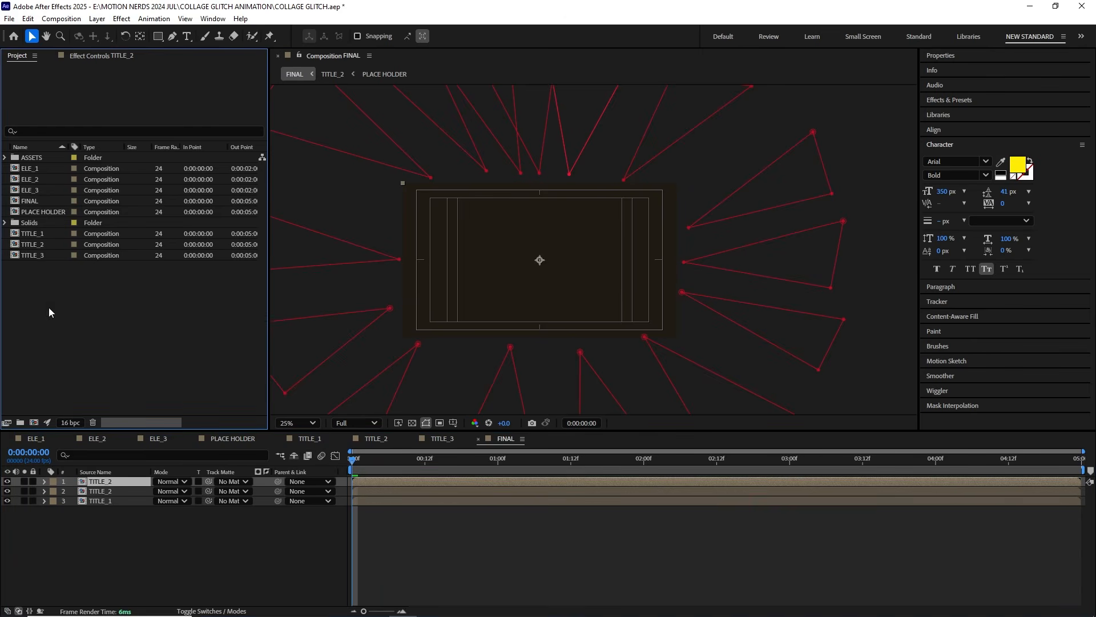
click(23, 255)
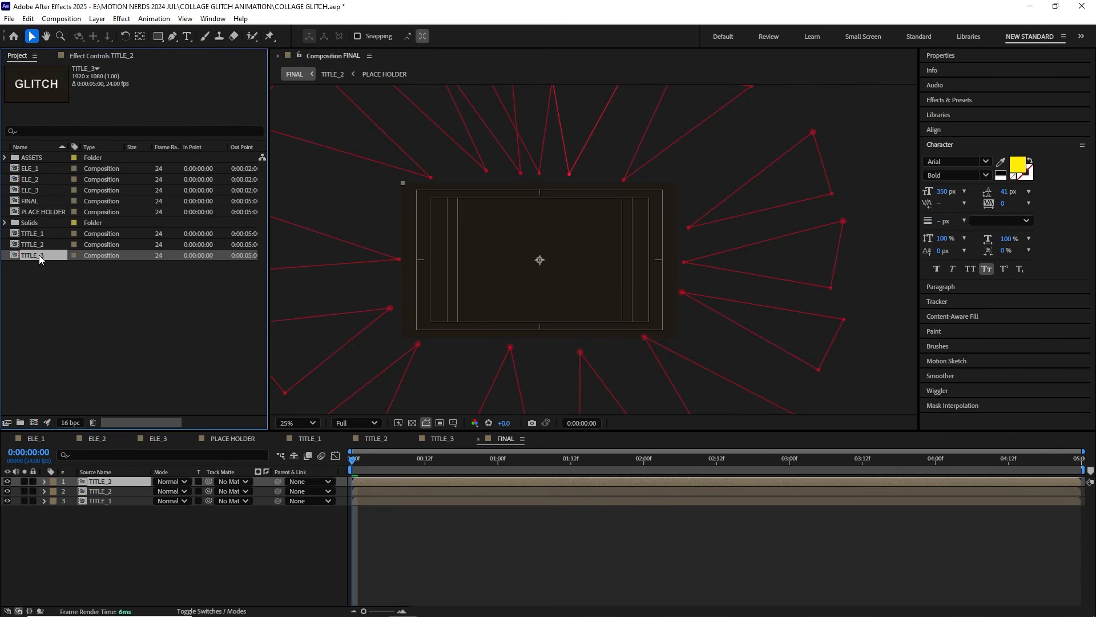
drag(95, 441, 103, 486)
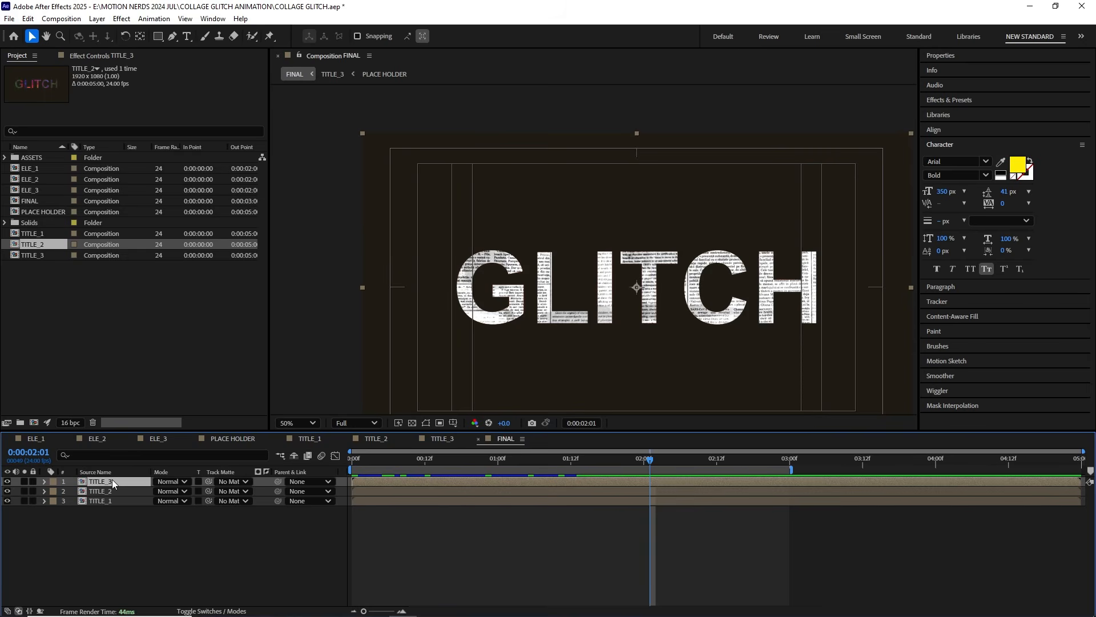
Step: Duplicate the TITLE_3 layer and replace the upper copy's source with the PLACE HOLDER comp
key(ctrl+d)
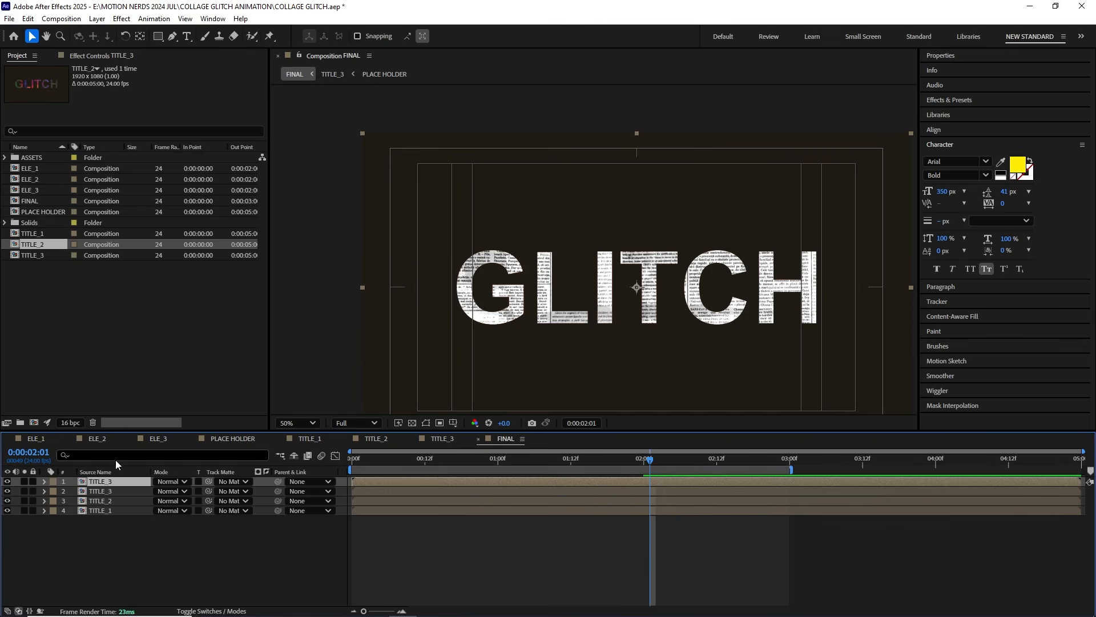
click(41, 212)
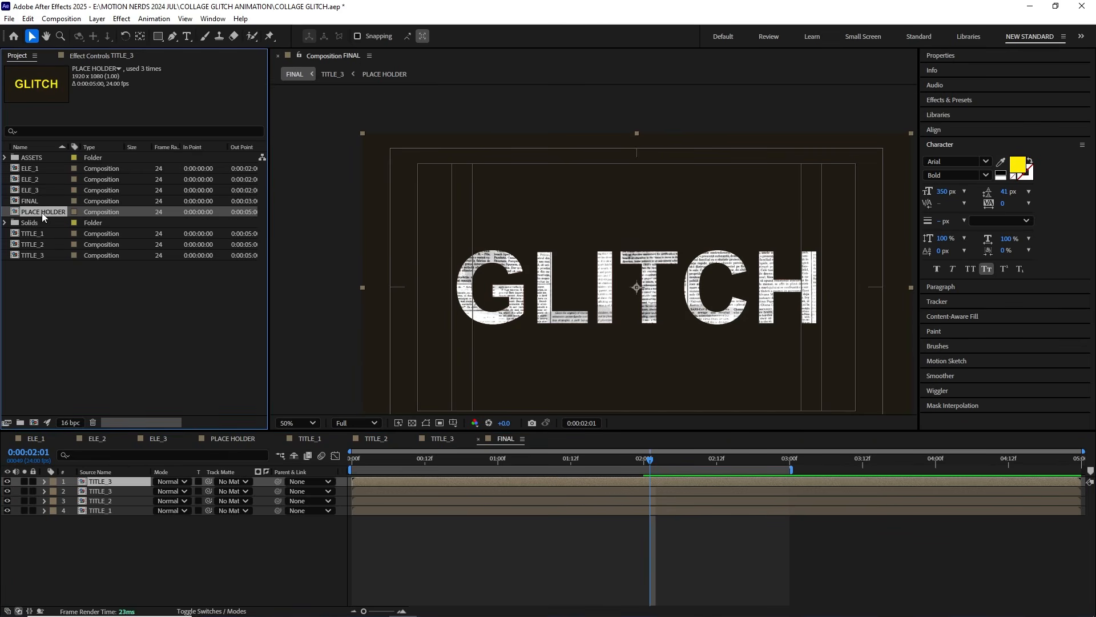
drag(96, 481, 97, 482)
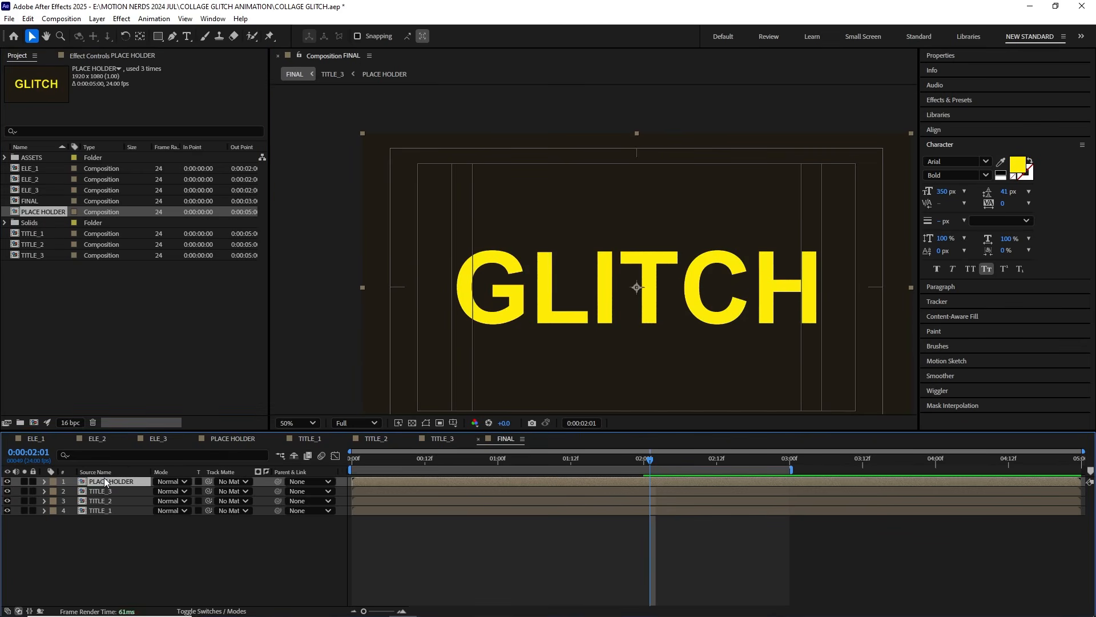
Step: Stagger TITLE_2, TITLE_3 and PLACE HOLDER to start three frames apart above TITLE_1, and preview from the start
click(365, 459)
drag(371, 500, 423, 480)
key(Page_Down)
key(Page_Down)
key(Page_Down)
key(Page_Down)
key(Page_Down)
key(Page_Down)
drag(403, 459, 477, 465)
key(Home)
key(space)
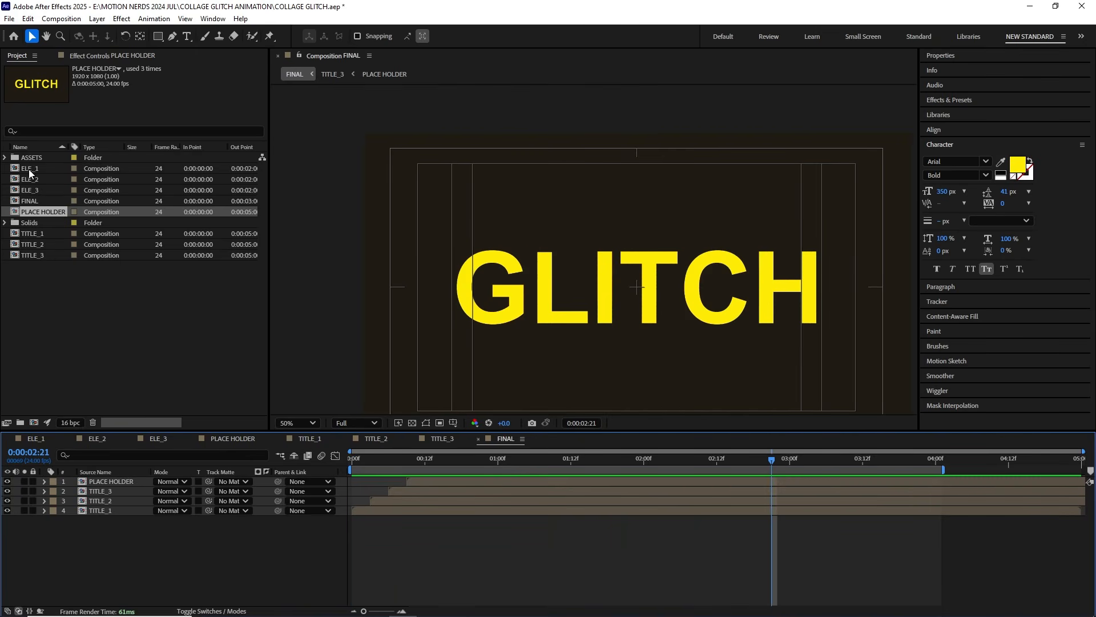
Step: Add the ELE_1 comp as the top layer of FINAL and delay its start
click(29, 168)
drag(38, 168, 112, 478)
click(389, 459)
drag(371, 482, 397, 481)
Step: Scale ELE_1 to 57%, rotate it to -73°, place it beside the T and start its layer at 0:00:00:06
scroll(594, 331, up, 1)
drag(593, 331, 517, 313)
key(s)
drag(171, 492, 132, 492)
key(r)
drag(615, 385, 583, 278)
drag(171, 492, 164, 492)
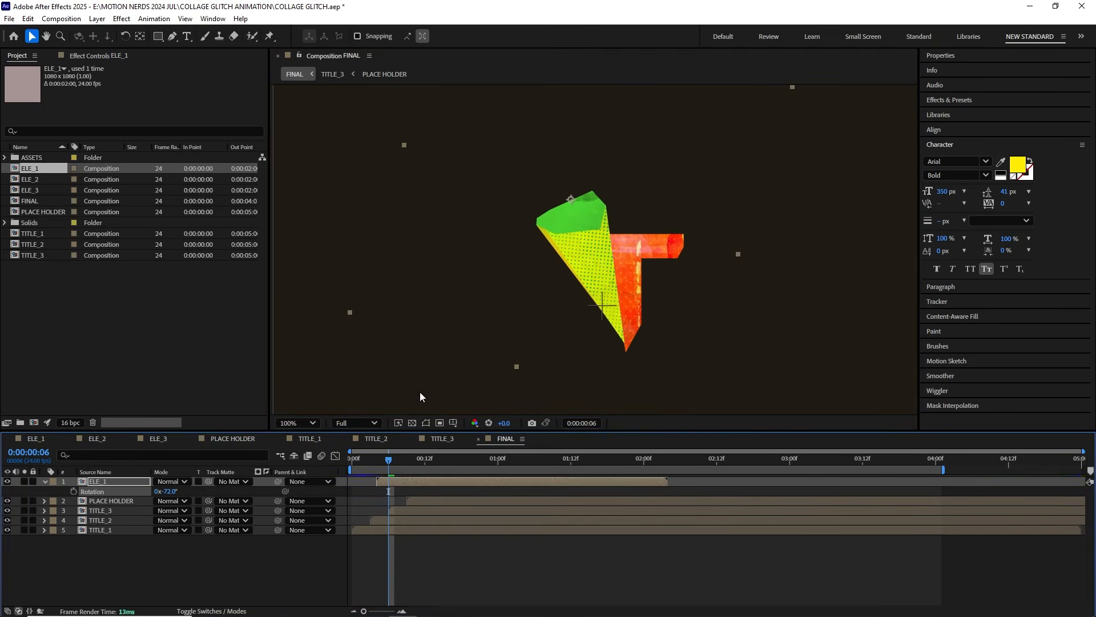
drag(578, 268, 571, 282)
drag(163, 492, 164, 492)
drag(582, 281, 539, 290)
drag(399, 480, 410, 480)
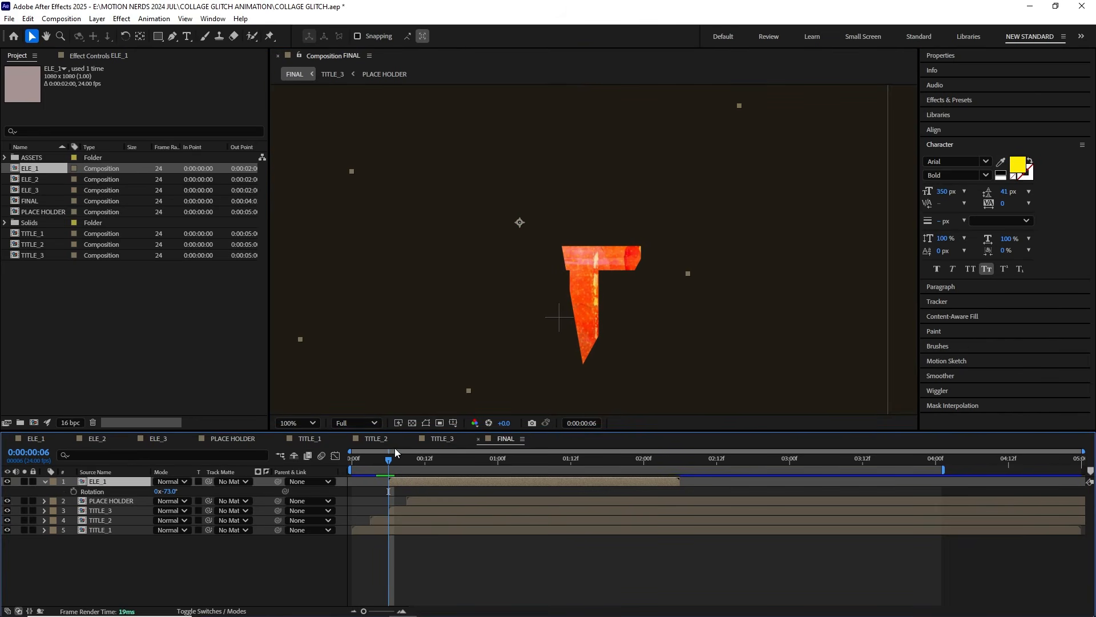
Step: Keyframe ELE_1's Position, Scale and Rotation from 0:00:00:06, posing it differently every few frames up to -107° rotation at 0:00:00:19
key(p)
key(shift+s)
key(shift+r)
drag(74, 491, 74, 511)
drag(398, 459, 413, 459)
drag(520, 222, 533, 274)
drag(413, 459, 449, 459)
drag(539, 264, 487, 277)
drag(448, 459, 467, 459)
drag(166, 511, 147, 511)
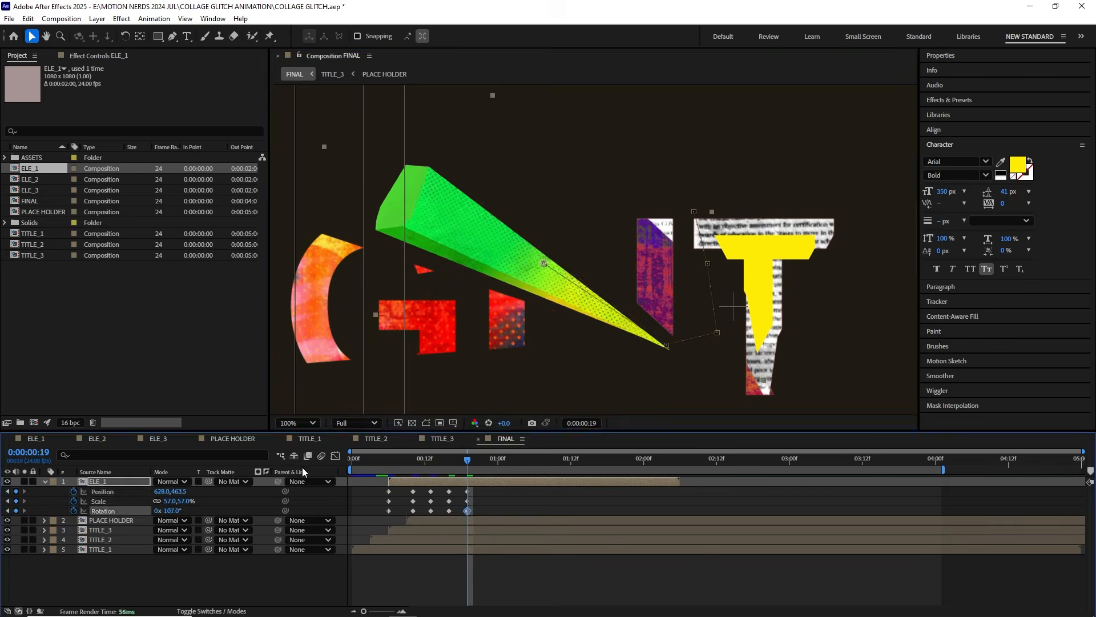
Step: Continue posing ELE_1 around the title with Position, Scale and Rotation keyframes every few frames until about 0:00:01:22
key(Page_Down)
key(Page_Down)
key(Page_Down)
drag(570, 278, 492, 371)
key(Page_Down)
key(Page_Down)
key(Page_Down)
key(Page_Down)
scroll(526, 263, down, 1)
drag(512, 274, 586, 200)
scroll(537, 320, up, 1)
click(16, 501)
click(16, 511)
key(Page_Down)
key(Page_Down)
key(Page_Down)
key(Page_Down)
key(Page_Down)
key(Page_Down)
key(Page_Down)
key(Page_Down)
key(Page_Down)
key(Page_Down)
key(Page_Down)
key(Page_Down)
scroll(628, 280, down, 1)
Step: Convert all of ELE_1's Position, Scale and Rotation keyframes to hold keyframes and preview the stepped motion
drag(631, 460, 510, 461)
click(662, 491)
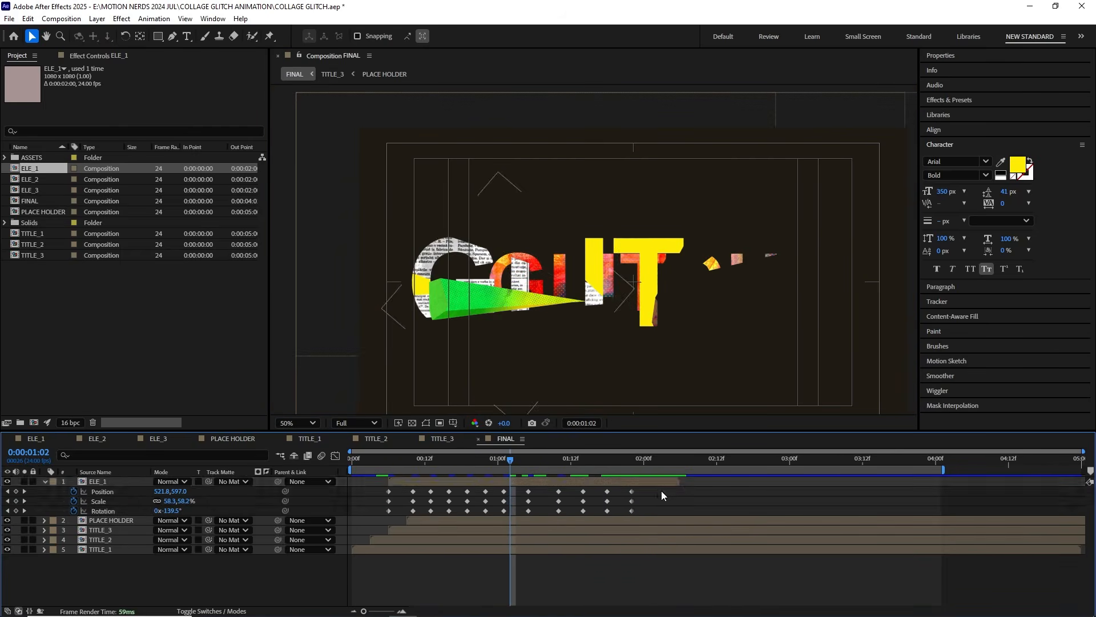
drag(661, 491, 413, 518)
right_click(412, 511)
click(446, 452)
click(419, 461)
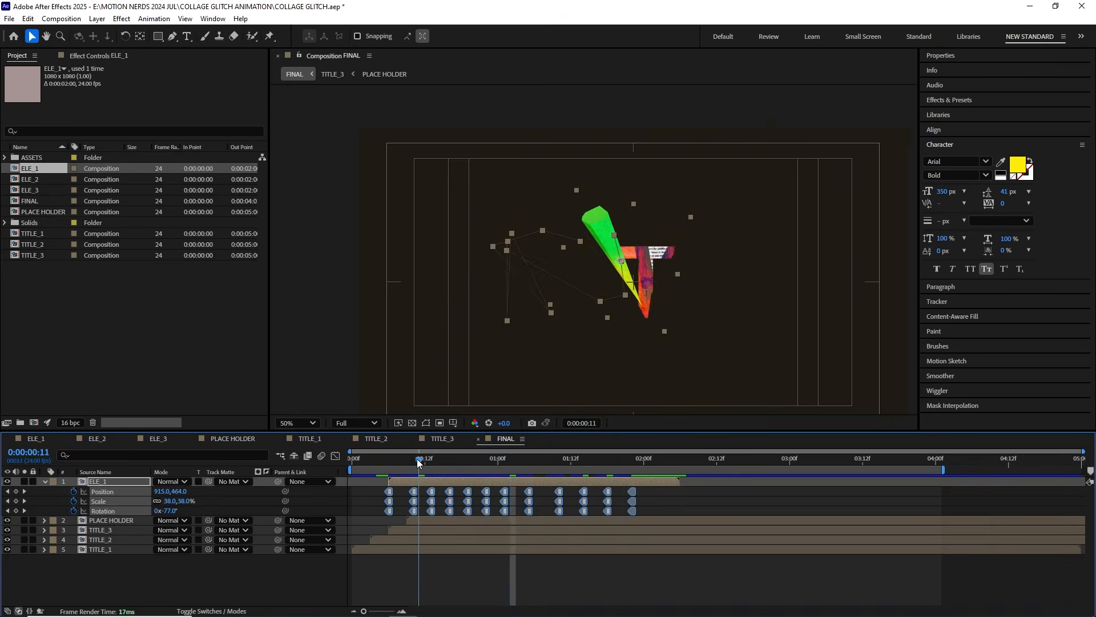
key(Home)
key(space)
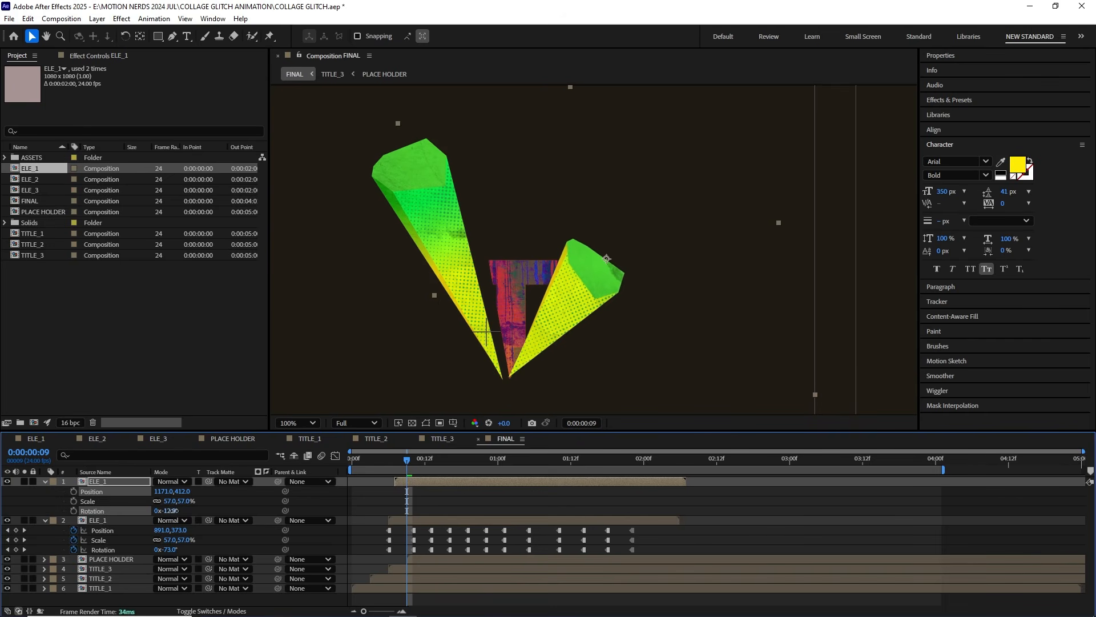
Step: Rotate the upper ELE_1 copy to -9°, position it at 1197, 429 opposite the first shard, and review the animation
drag(166, 511, 582, 318)
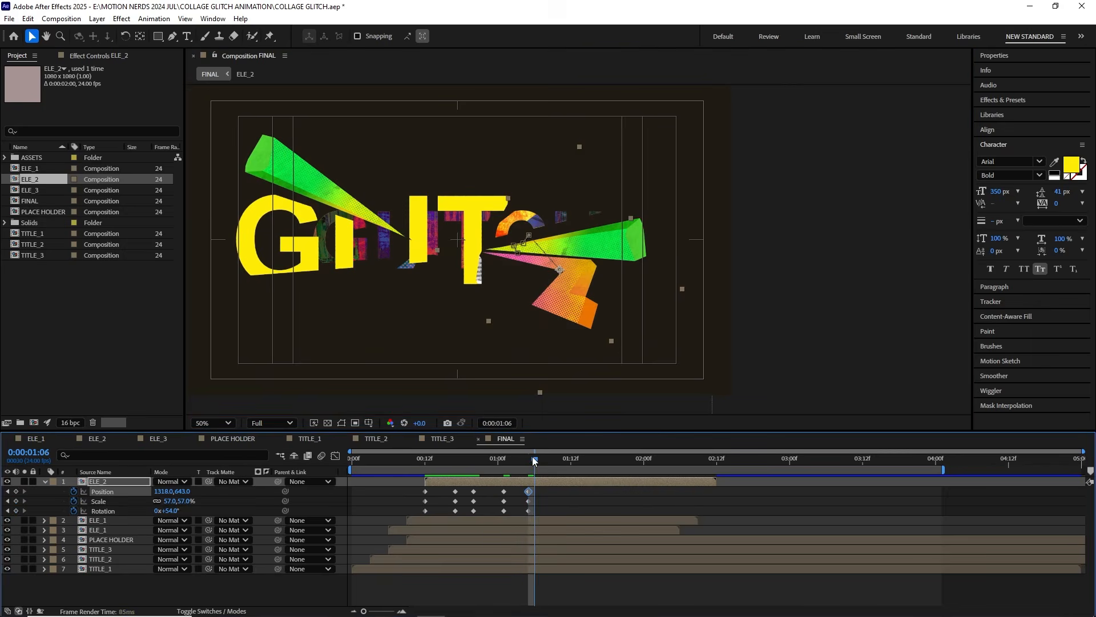
drag(539, 461, 558, 462)
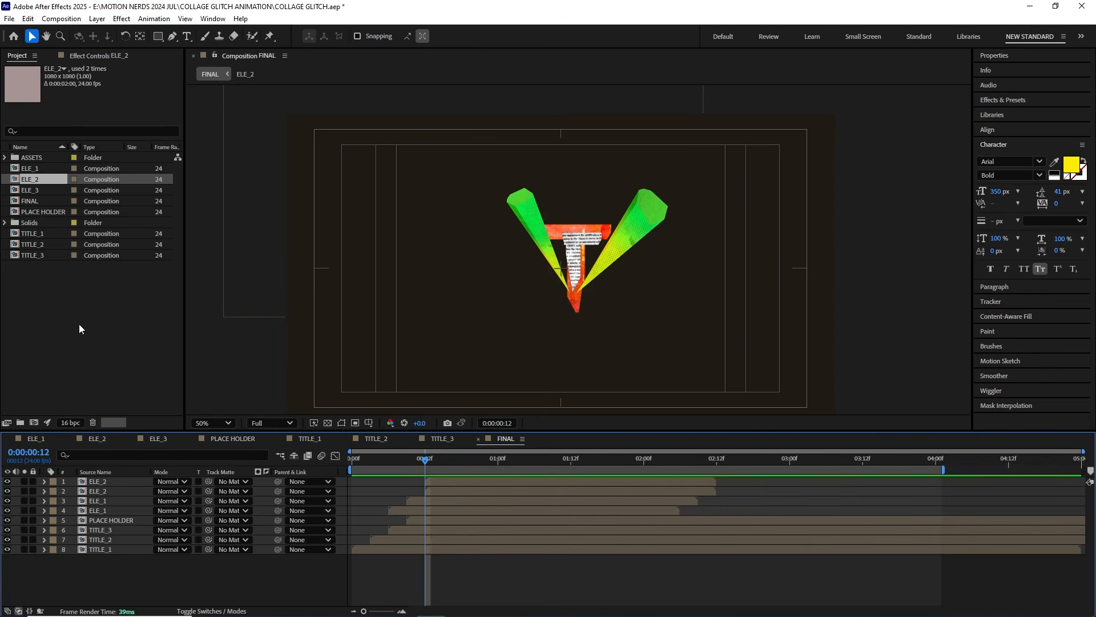
Step: Add the ELE_3 comp at the bottom of FINAL's layer stack, start it at 0:00:00:06 and review the timing
click(28, 191)
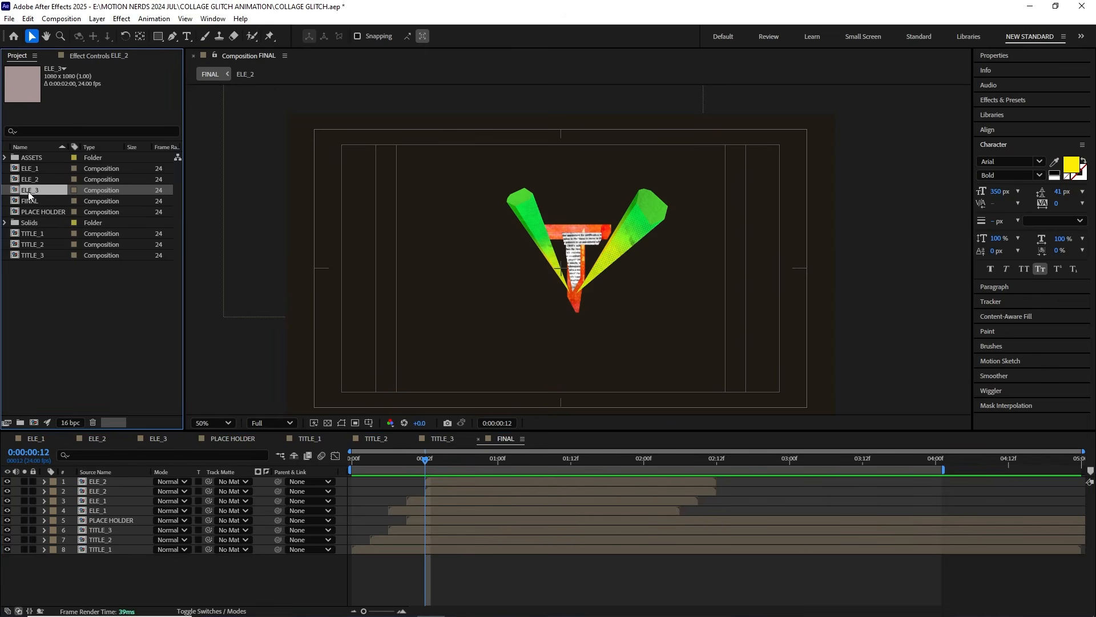
drag(131, 453, 128, 562)
drag(410, 559, 447, 557)
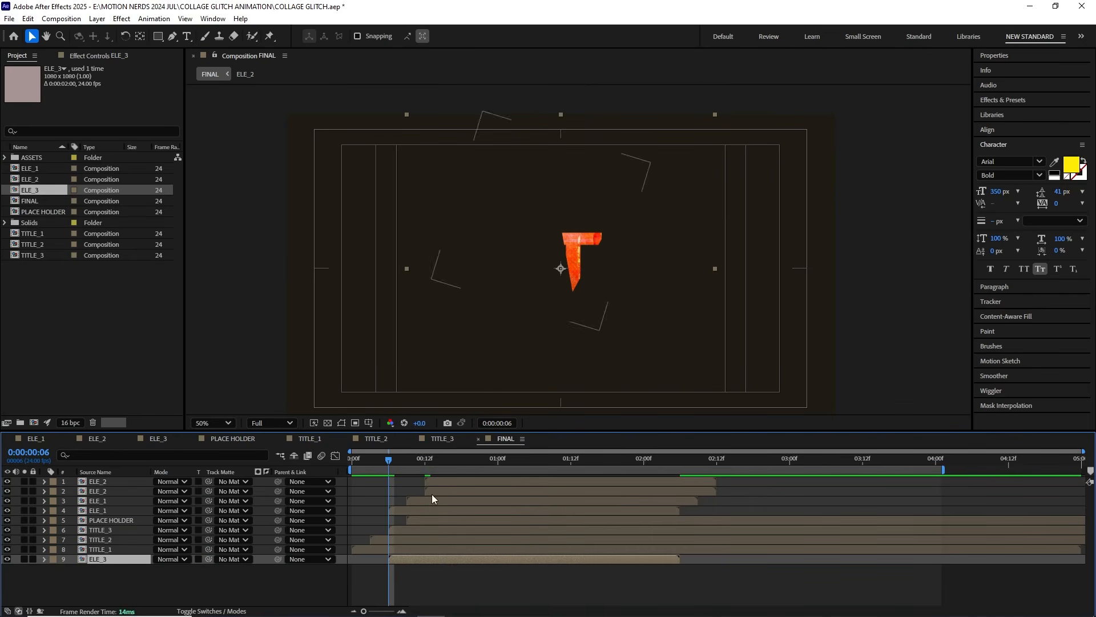
drag(399, 461, 563, 470)
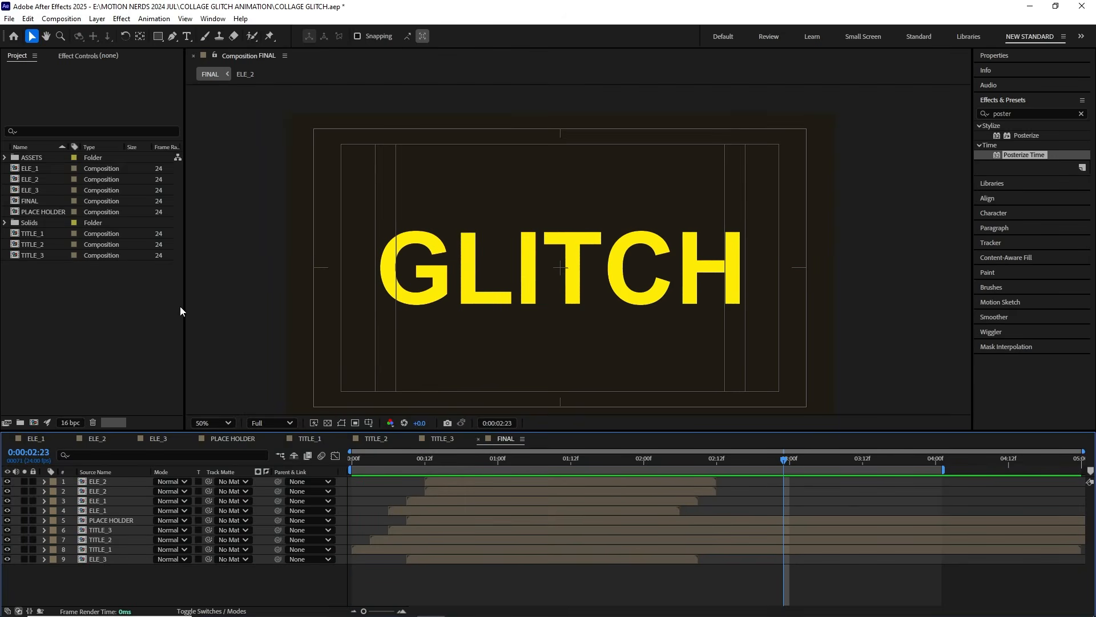
Step: Add BG_1.jpg through BG_4.jpg from the ASSETS folder to FINAL, beneath the ELE_3 layer
click(5, 158)
click(30, 171)
shift+click(45, 201)
drag(45, 201, 92, 565)
Step: Move BG_2.jpg above BG_1.jpg and start it at 0:00:00:12
drag(352, 460, 425, 460)
click(109, 580)
drag(109, 580, 112, 565)
drag(410, 570, 447, 569)
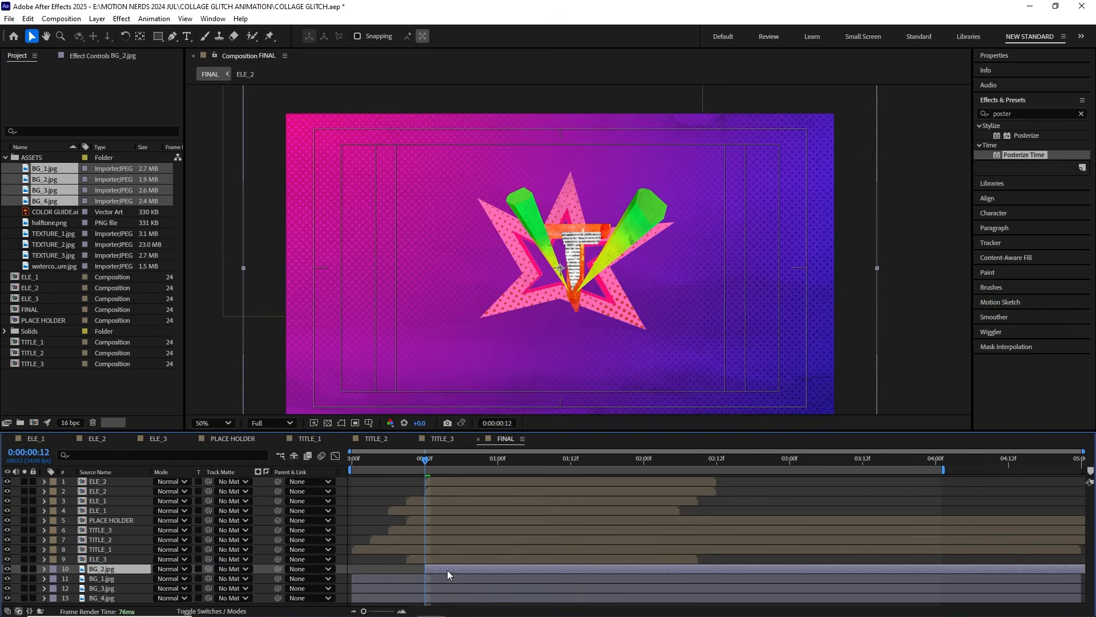
Step: Stack BG_3.jpg starting at 0:00:01:00 and BG_4.jpg starting at 0:00:01:12 above the other backgrounds
drag(424, 458, 496, 466)
drag(112, 589, 114, 570)
drag(392, 570, 472, 573)
drag(492, 472, 571, 461)
drag(109, 598, 110, 569)
drag(359, 571, 580, 572)
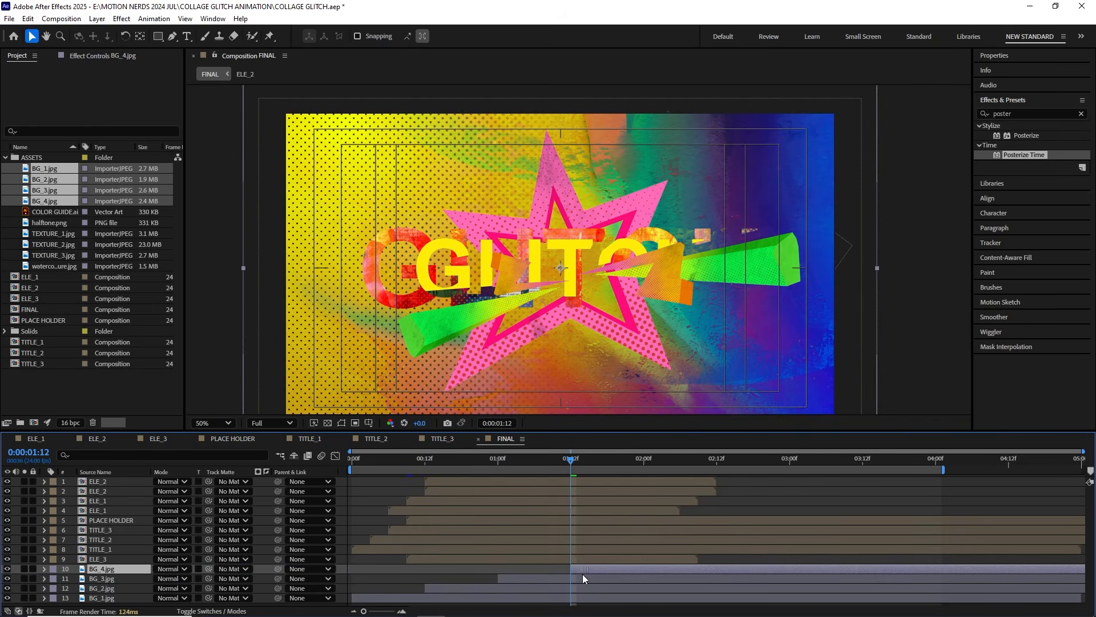
Step: Create a blue #002BFF solid named BG SOLID above BG_4.jpg, start it at 0:00:02:00, and preview the background changes
drag(573, 463, 645, 465)
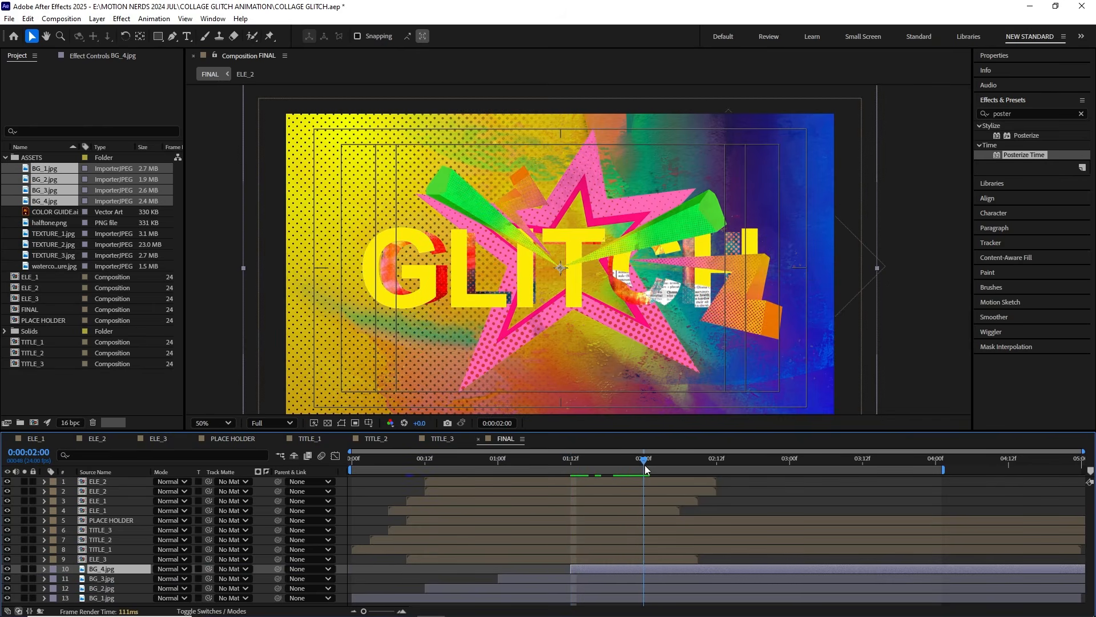
click(97, 18)
mouse_move(114, 32)
click(317, 44)
click(539, 398)
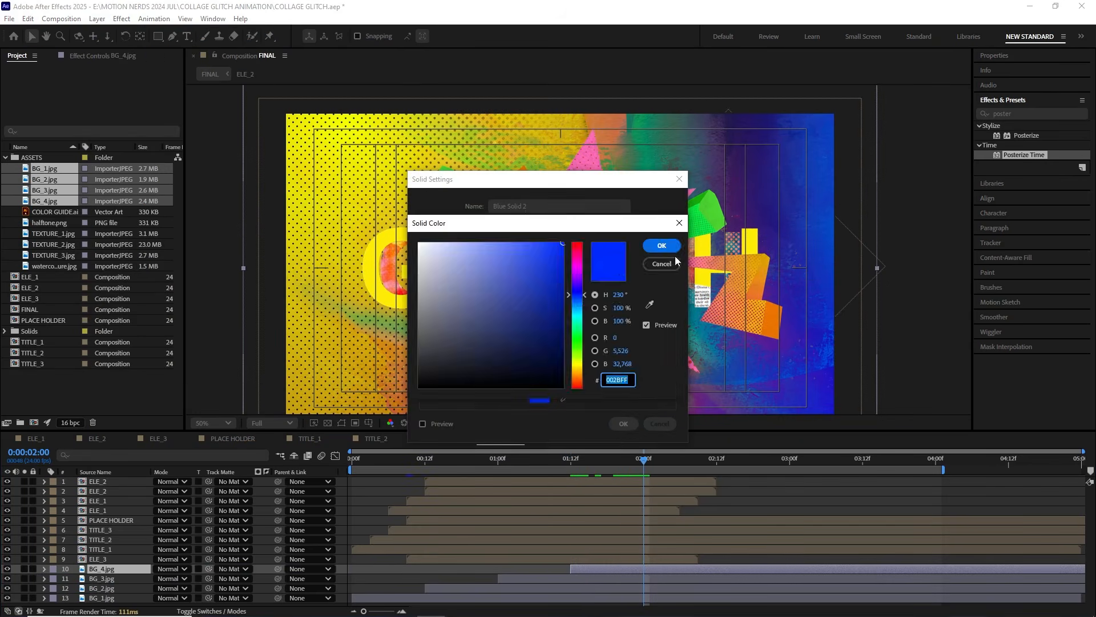
click(663, 246)
text(BG SOLID)
key(Return)
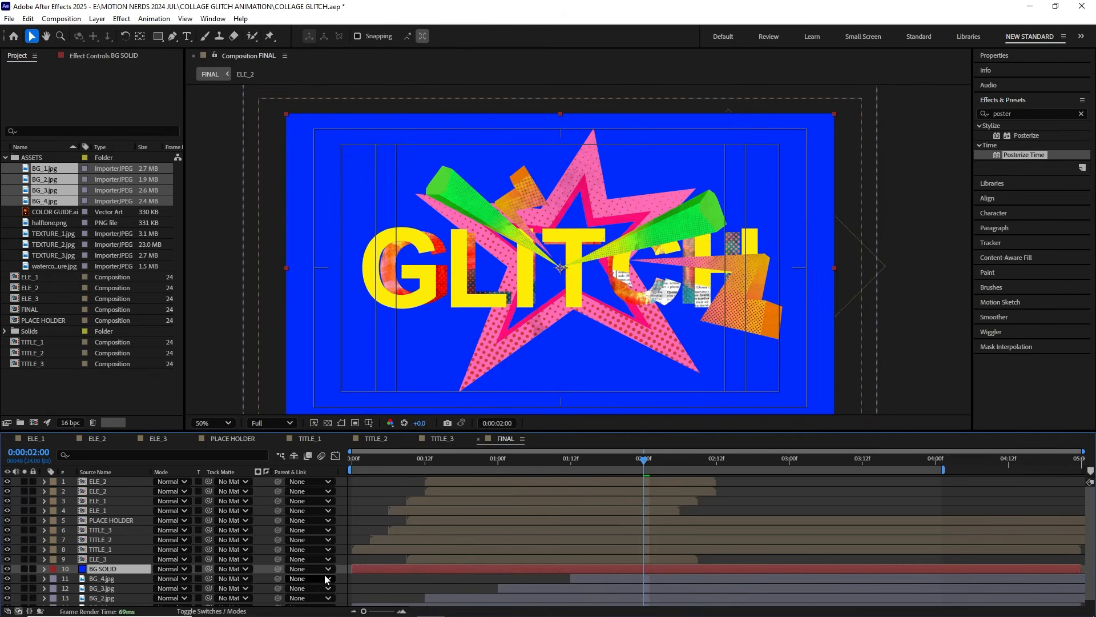
drag(681, 460, 361, 481)
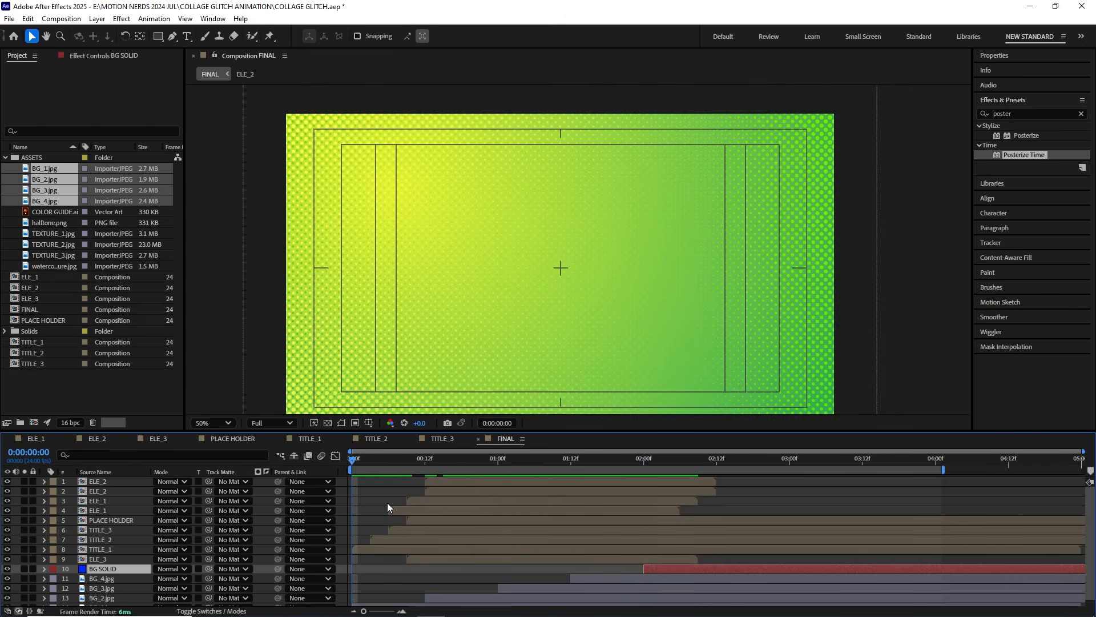
key(space)
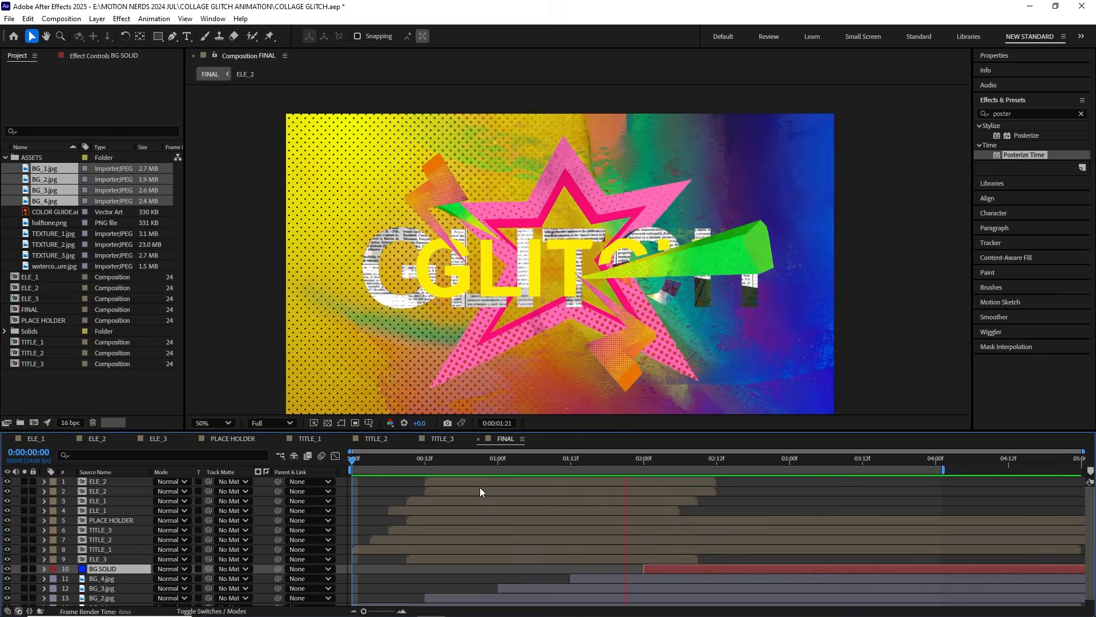
Step: Create an adjustment layer at the top of FINAL and rename it Noise
key(ctrl+alt+y)
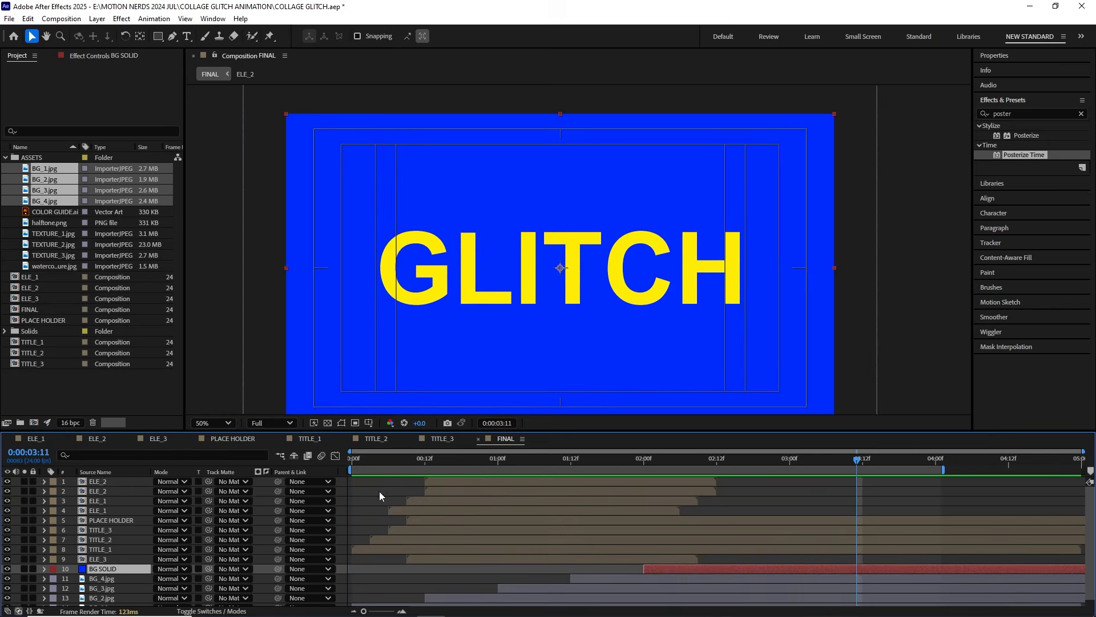
right_click(135, 481)
click(157, 446)
text(Nois)
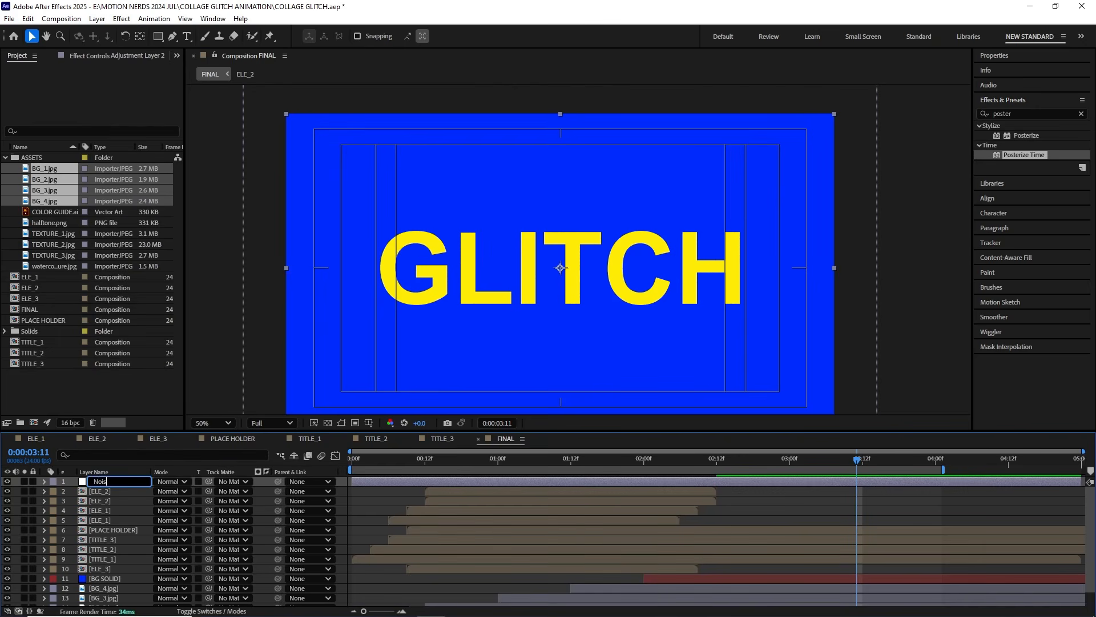
text(e)
key(Return)
Step: Apply the Noise effect at 10% to the Noise layer with Use Color Noise disabled, and inspect the grain
click(121, 18)
mouse_move(261, 260)
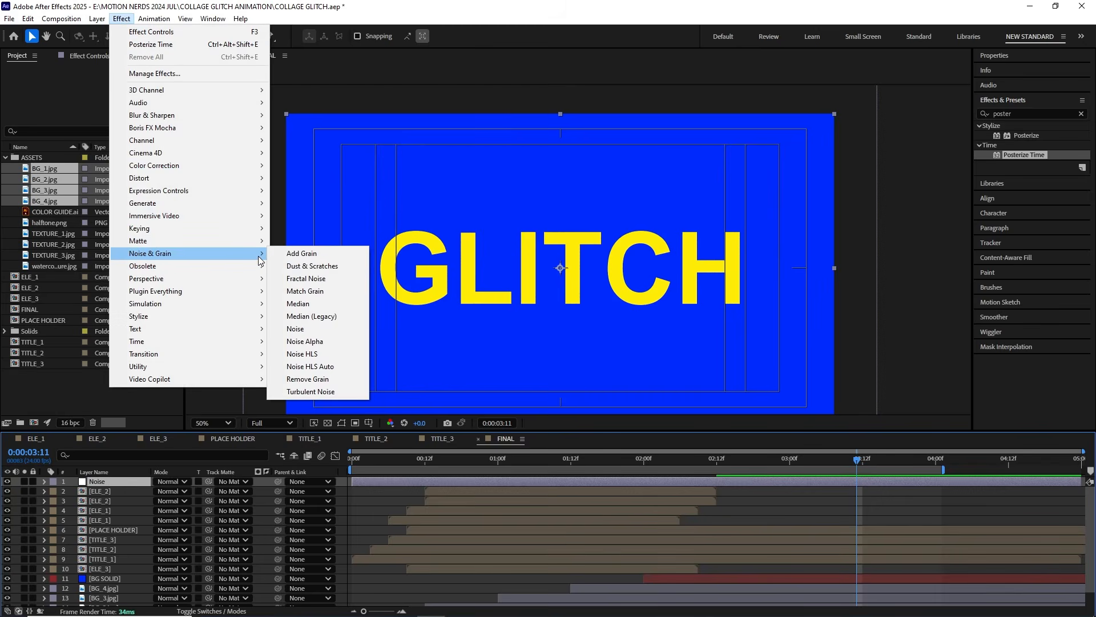
click(296, 329)
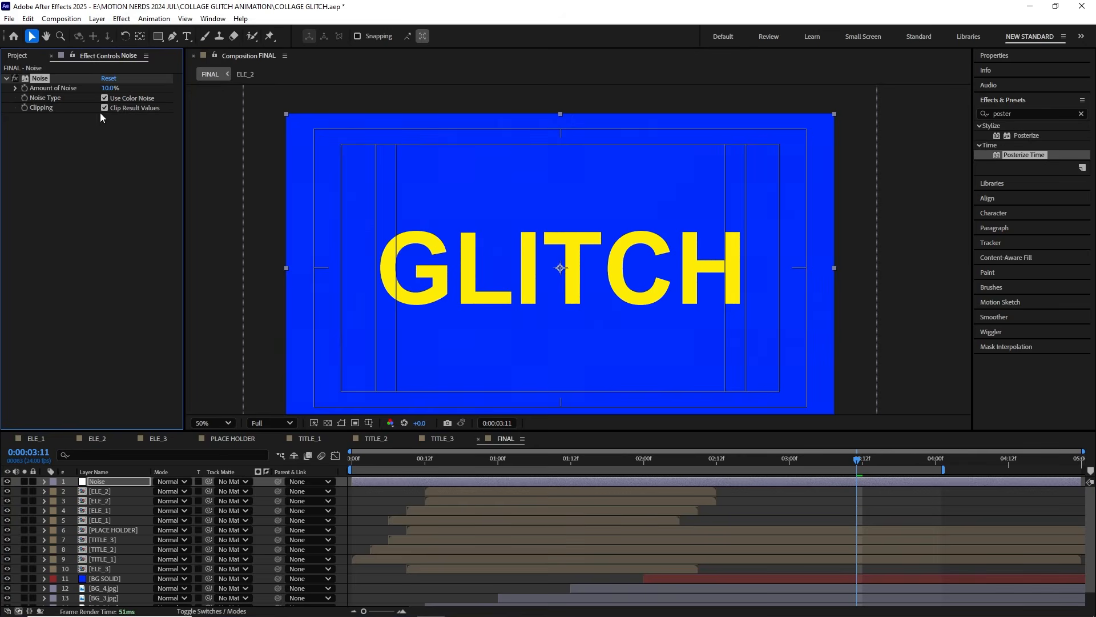
scroll(468, 245, up, 4)
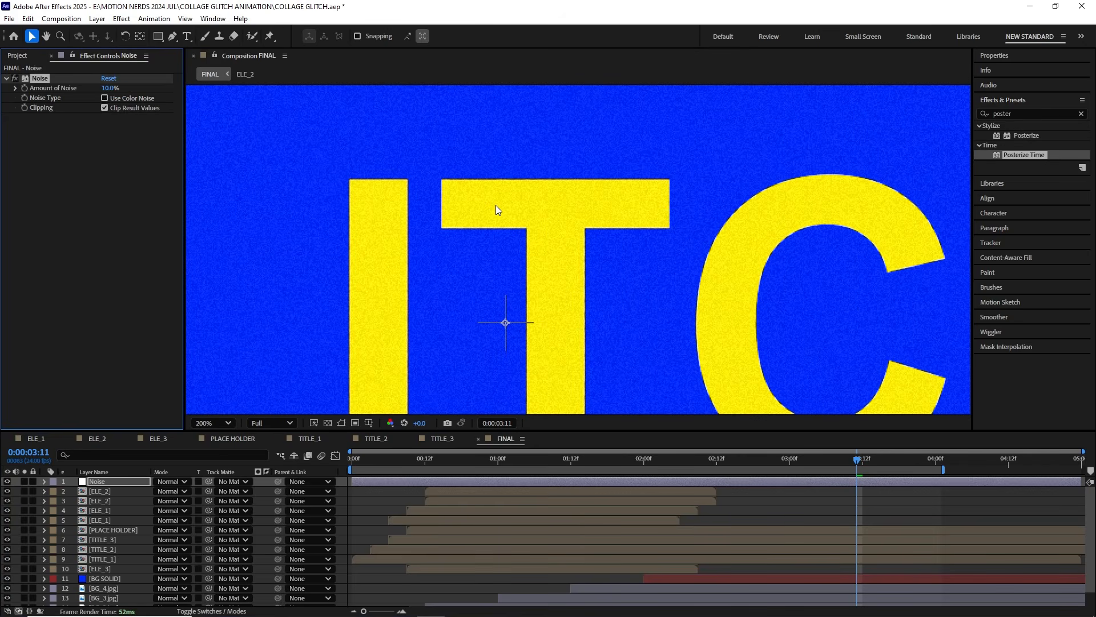
scroll(353, 259, down, 4)
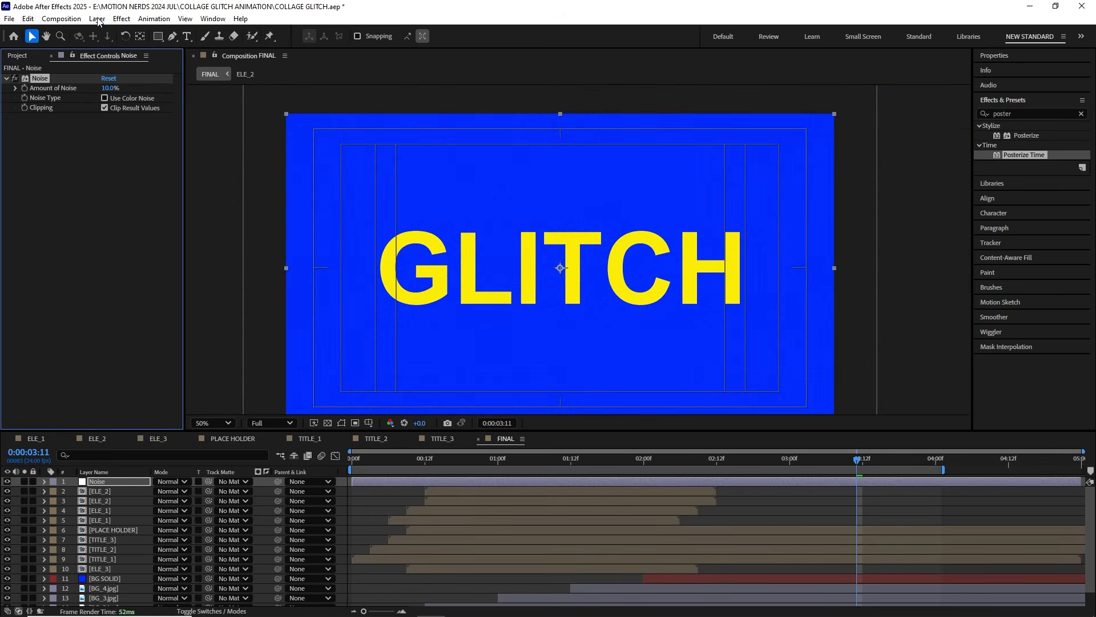
Step: Create an adjustment layer named Ptime above Noise and apply Posterize Time with a frame rate of 12
click(97, 18)
mouse_move(171, 31)
click(320, 106)
click(121, 19)
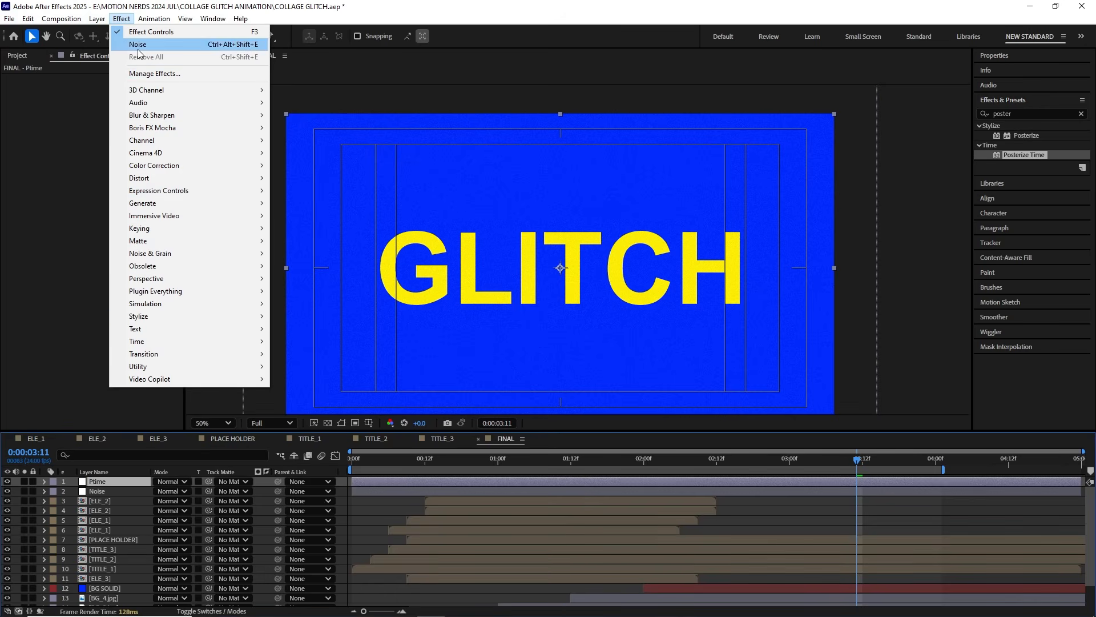
mouse_move(254, 341)
click(303, 391)
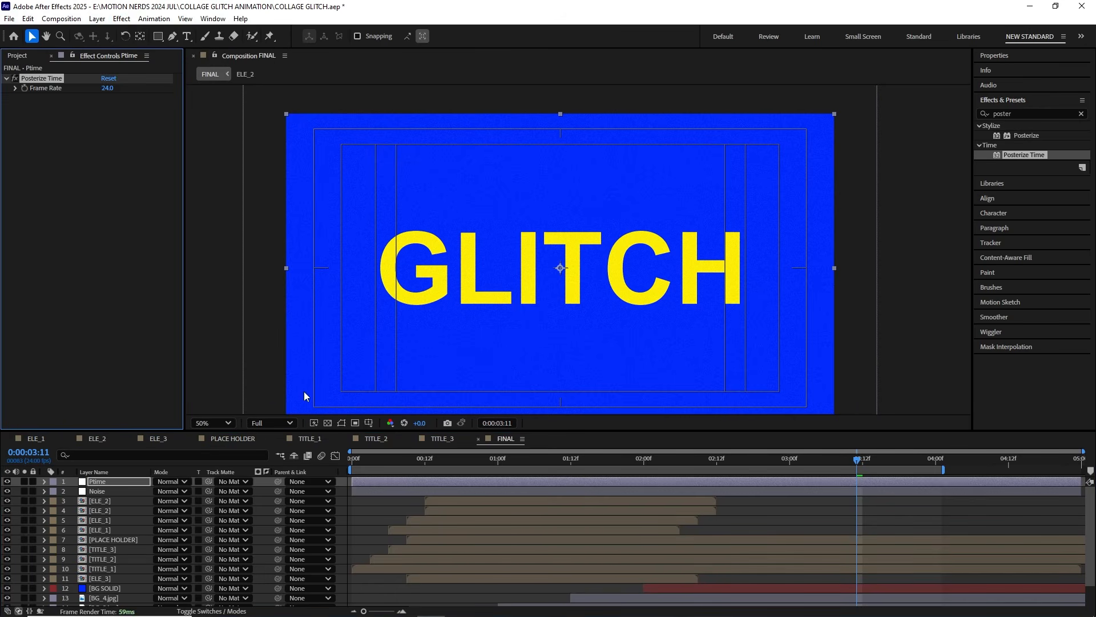
text(12)
click(127, 143)
Step: Preview the finished FINAL animation from the start in a maximized composition view
drag(367, 461, 351, 460)
key(grave)
key(space)
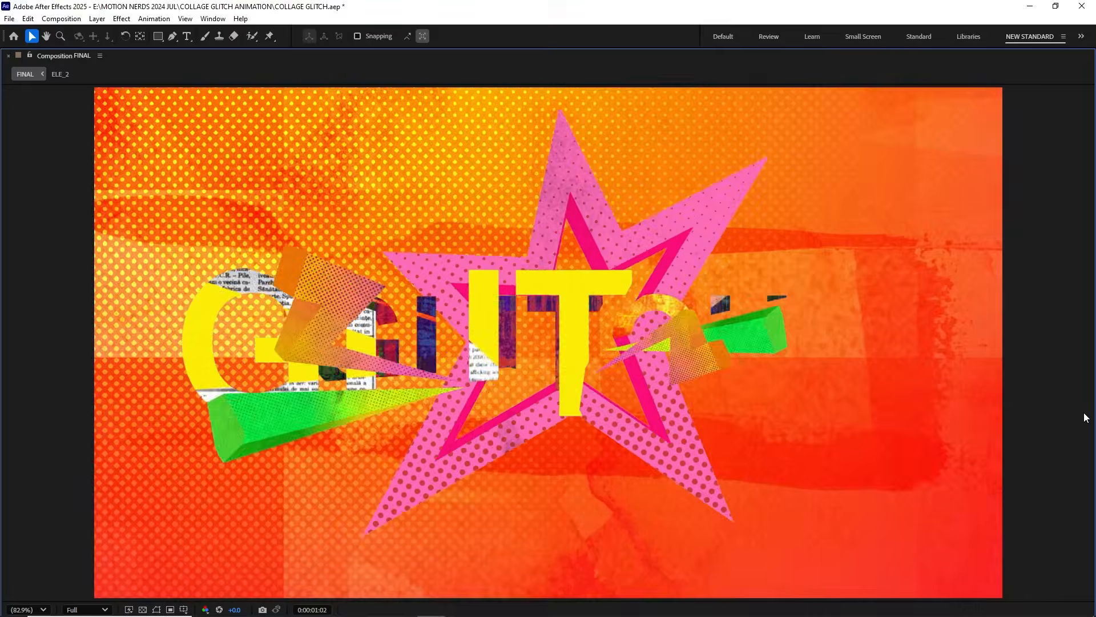
key(space)
key(grave)
Step: In PLACE HOLDER, show the logo PNG layer and hide the GLITCH text, and return to FINAL to see the swap
click(242, 440)
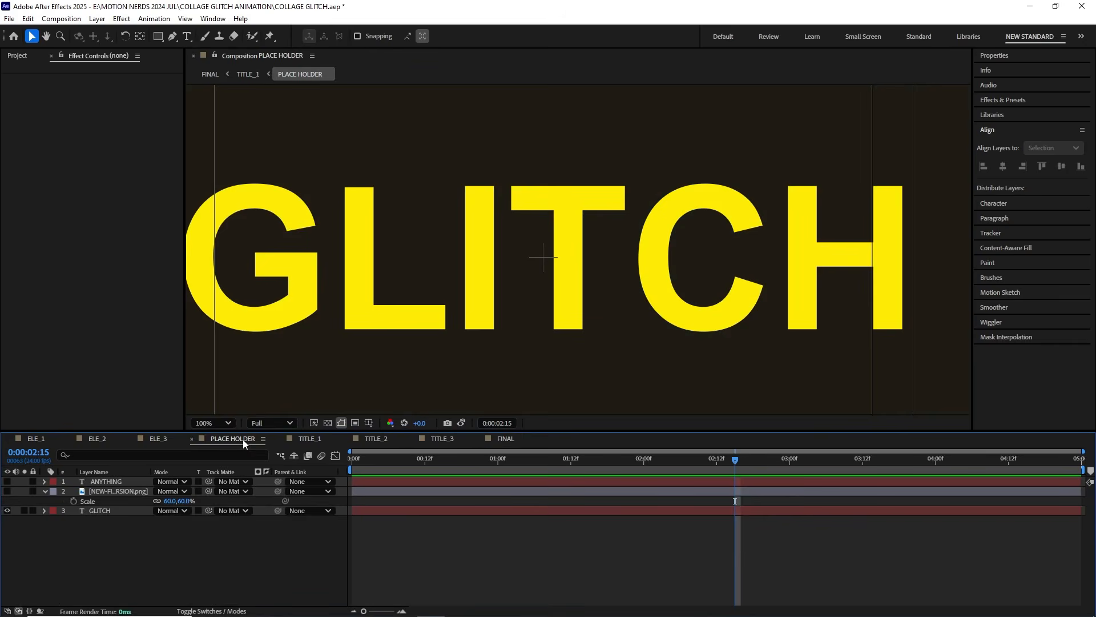
scroll(417, 366, down, 2)
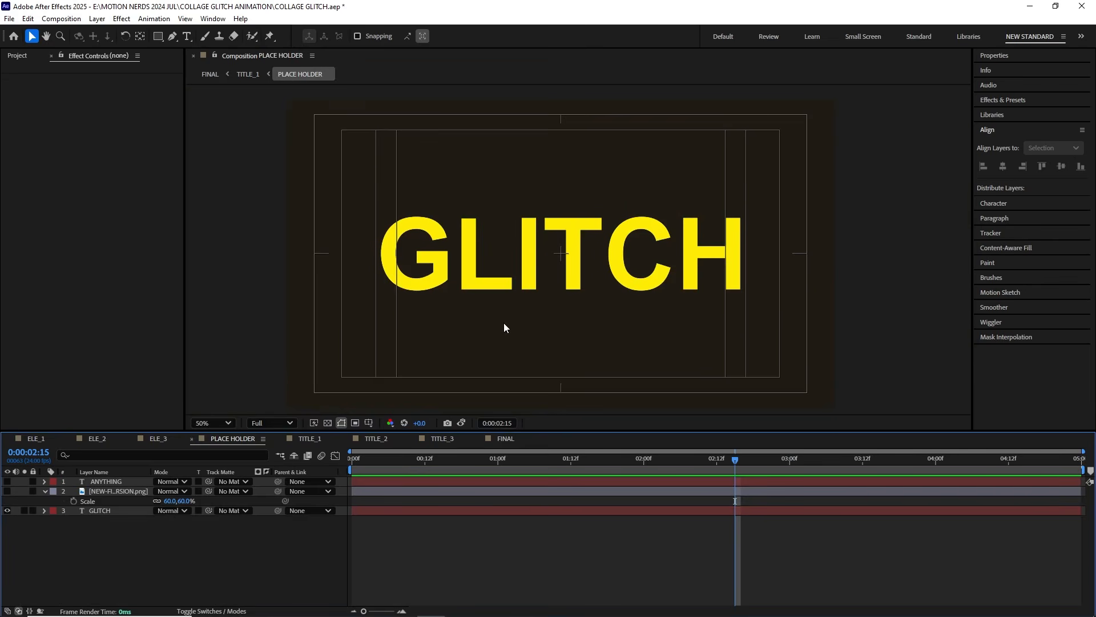
click(7, 491)
click(8, 510)
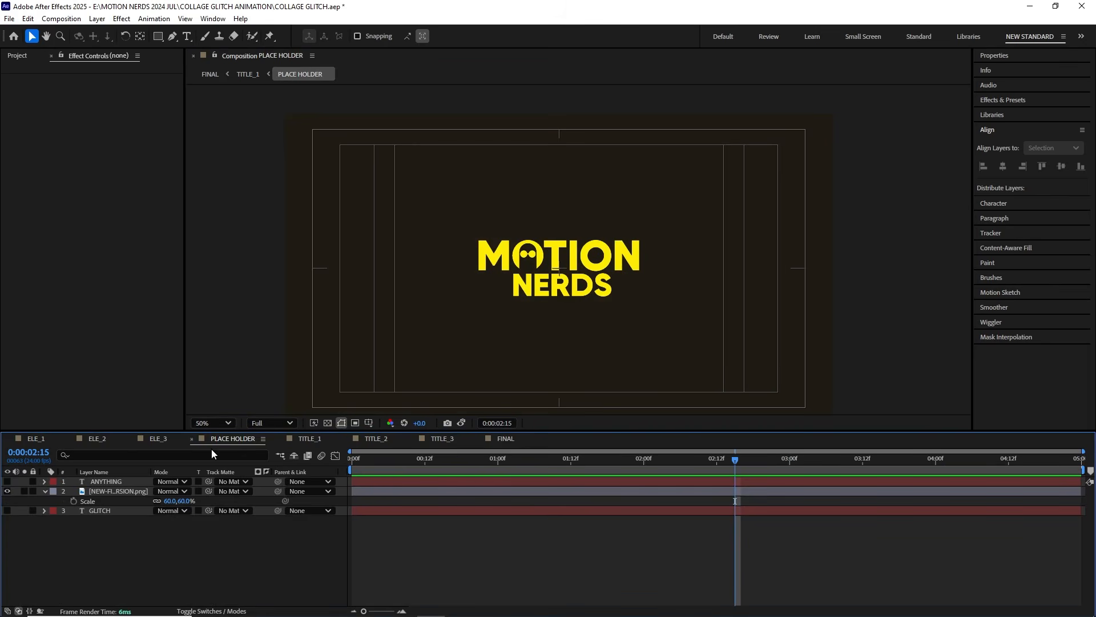
click(501, 440)
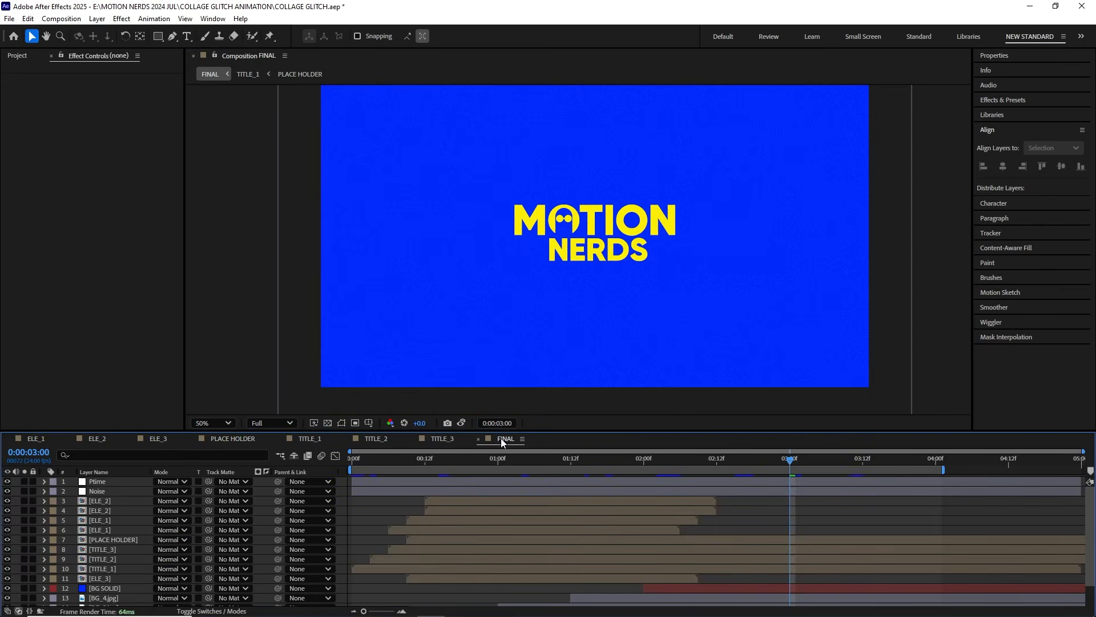
Step: In PLACE HOLDER, show the ANYTHING text layer and hide the logo PNG, and preview the swapped title in FINAL
key(space)
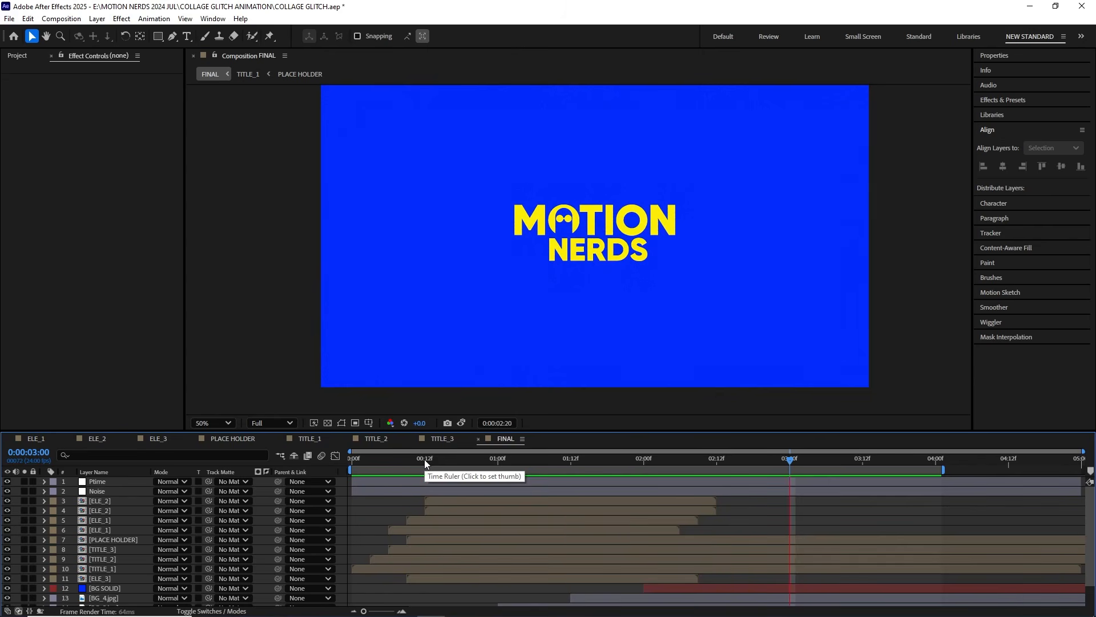
click(233, 438)
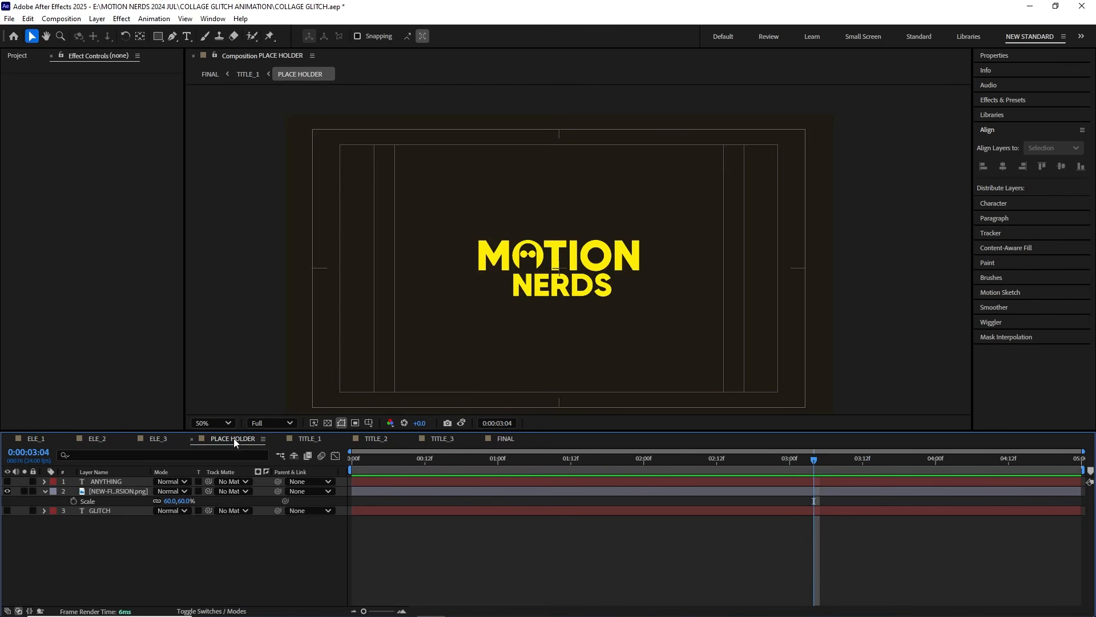
click(7, 481)
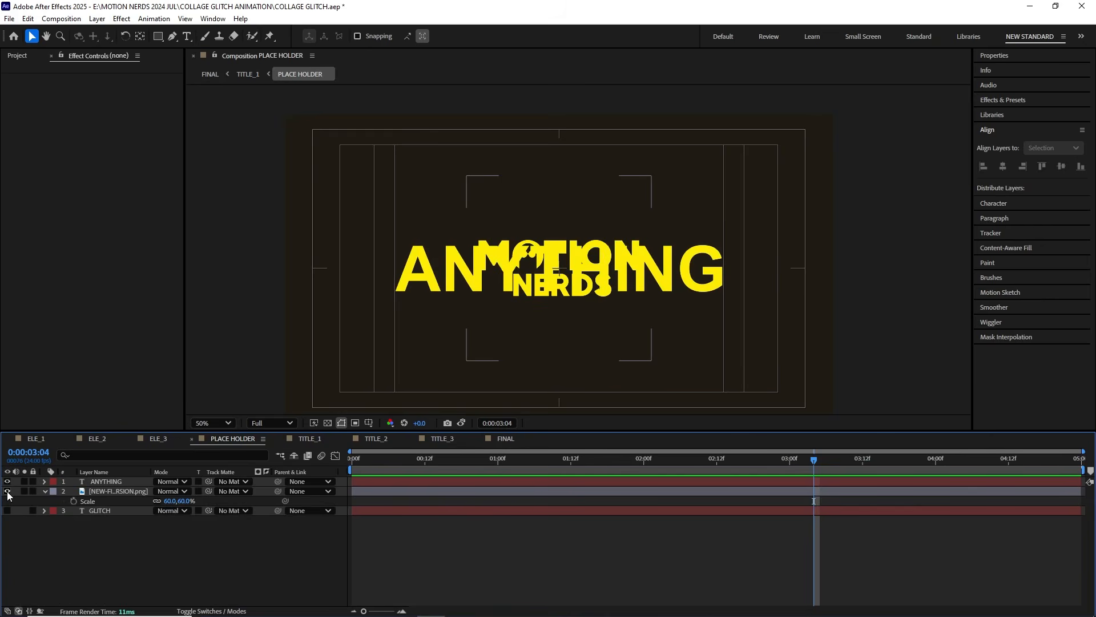
click(6, 491)
click(506, 439)
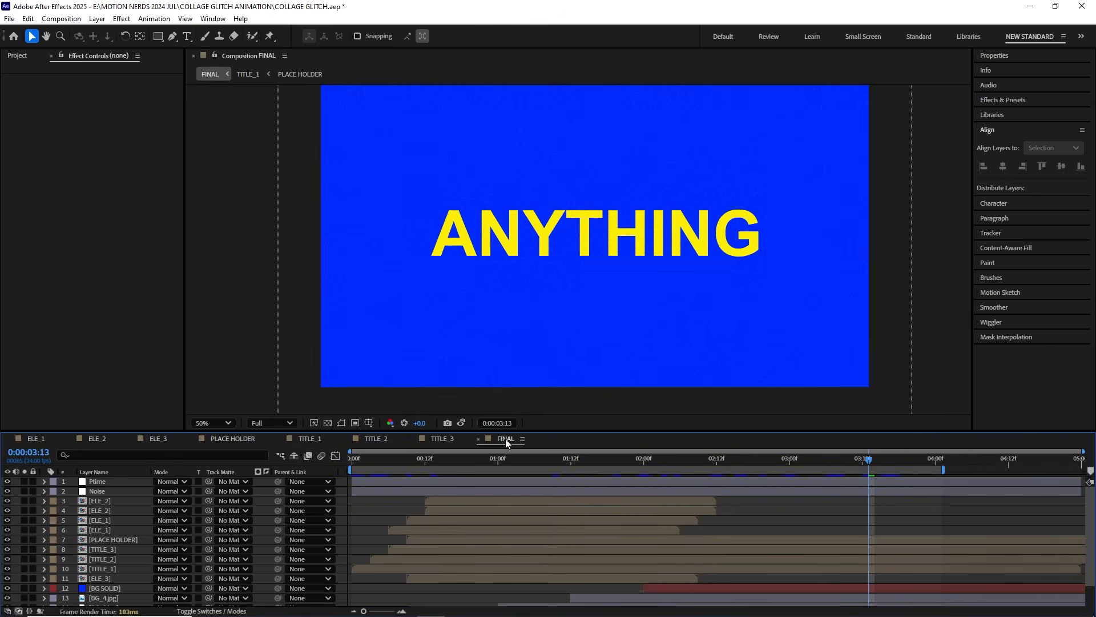
key(space)
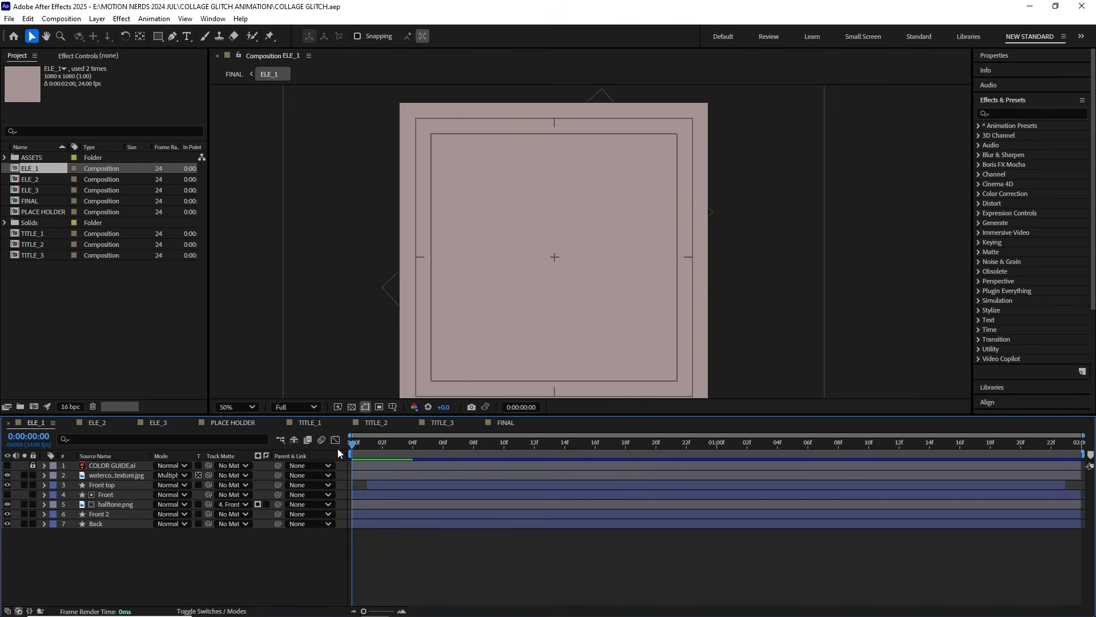
Step: Scrub through the ELE_1 composition's animation and add the composition to the render queue
drag(360, 448, 408, 456)
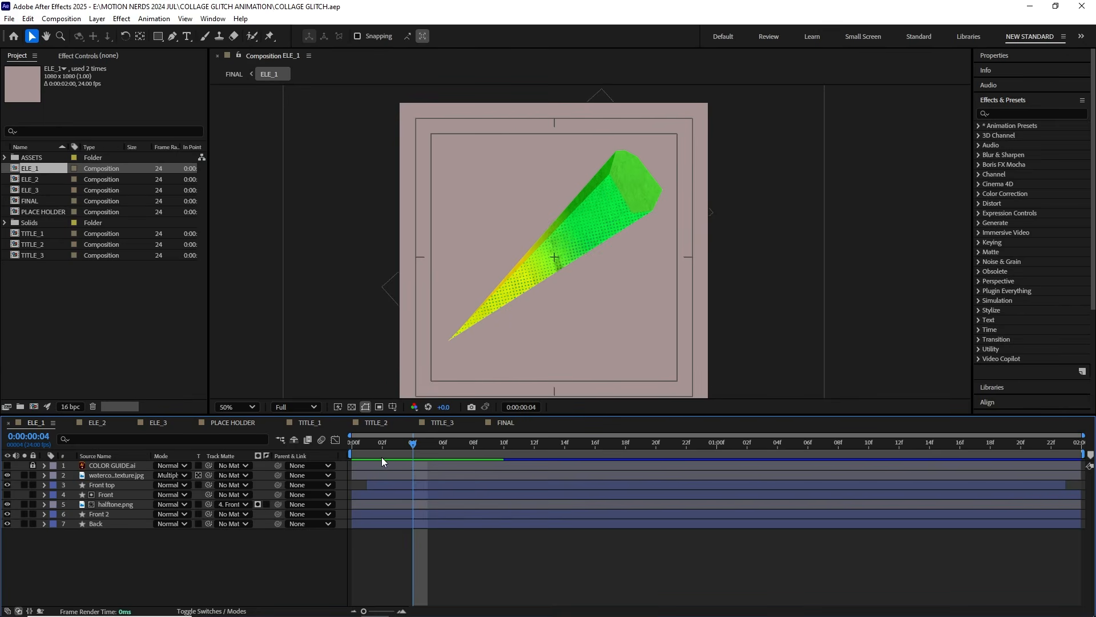
click(65, 20)
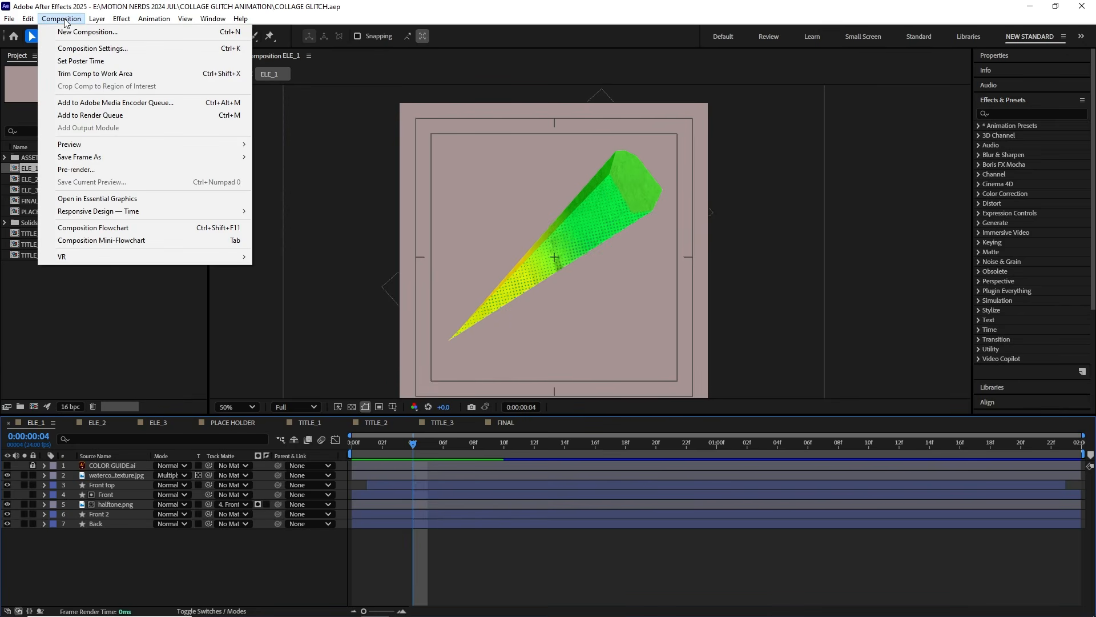
click(145, 114)
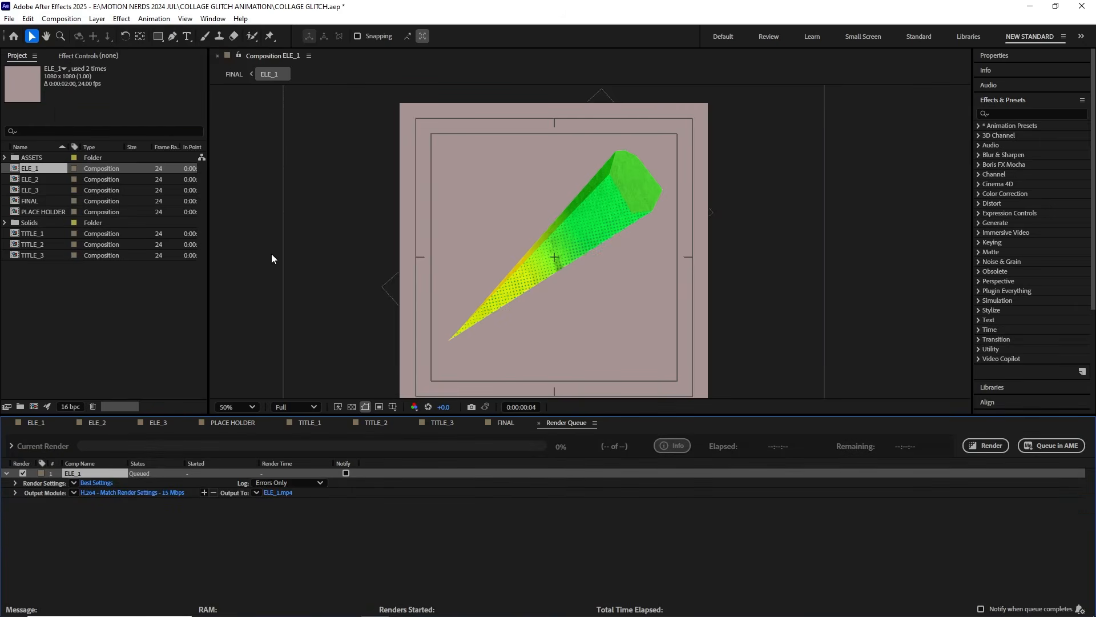
Step: Set the ELE_1 render output format to QuickTime with the Apple ProRes 4444 video codec
click(133, 492)
click(549, 166)
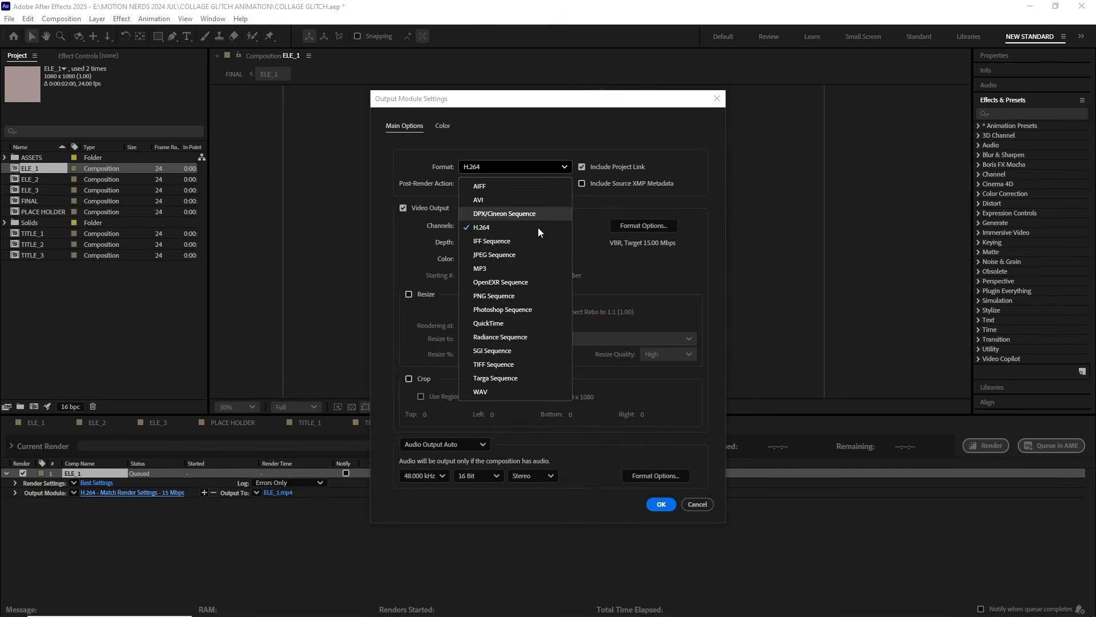
click(531, 322)
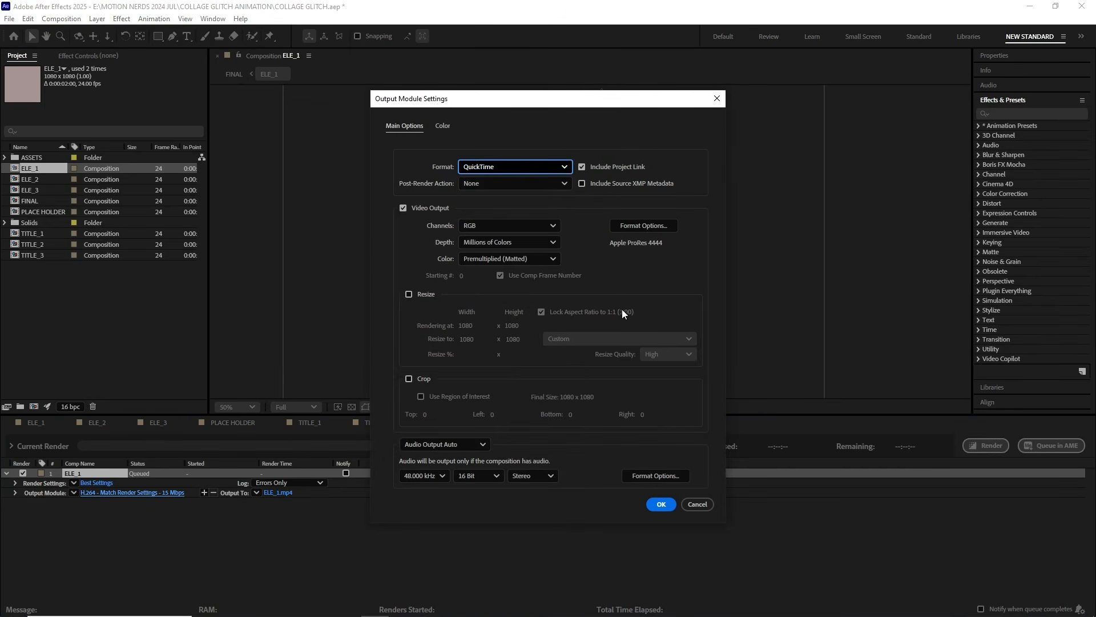
click(645, 223)
click(638, 216)
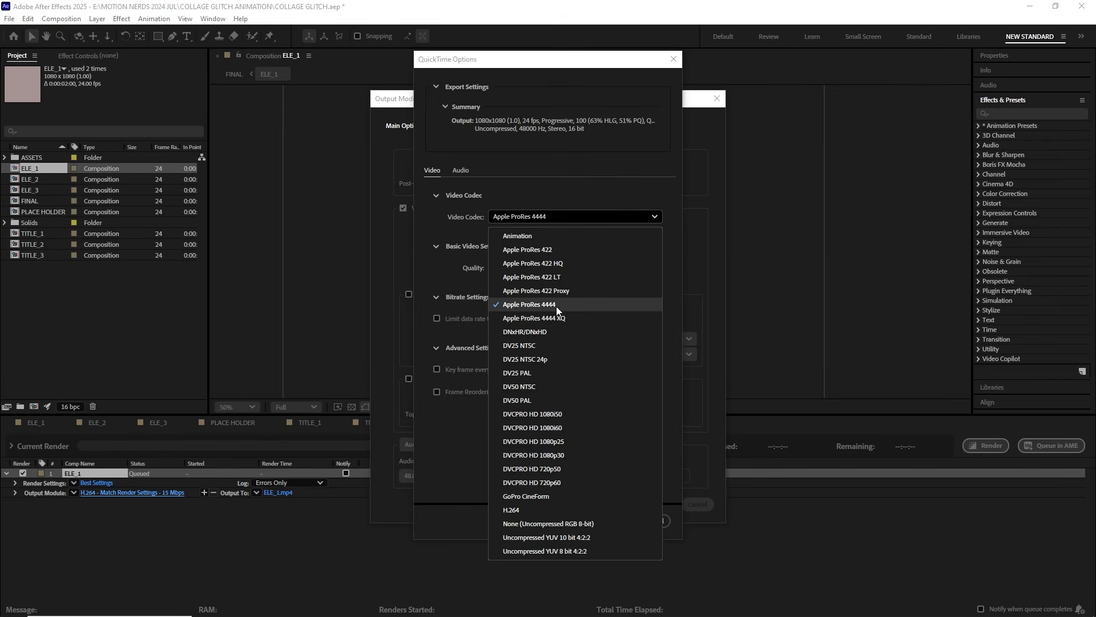
click(600, 188)
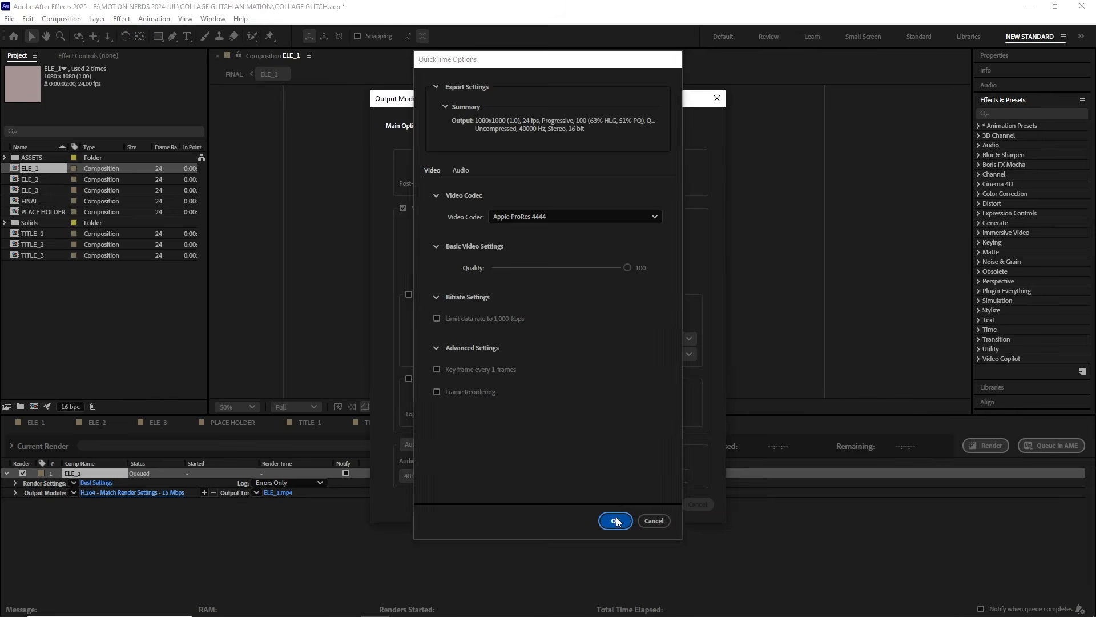
click(615, 519)
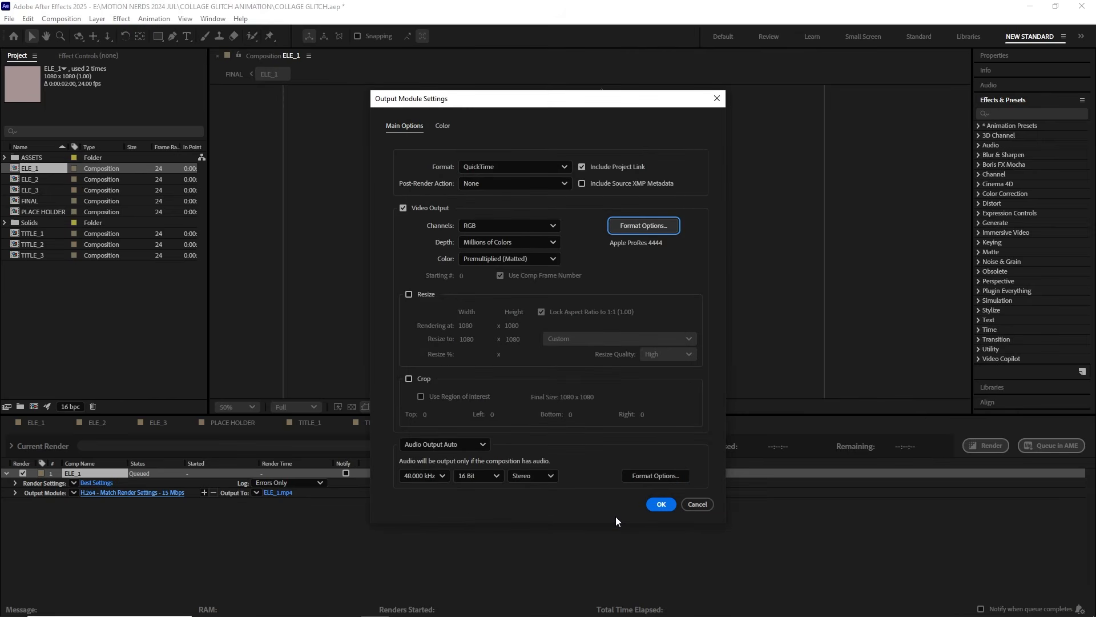
Step: Set the output channels to RGB + Alpha for a transparent render and accept the output module settings
click(497, 227)
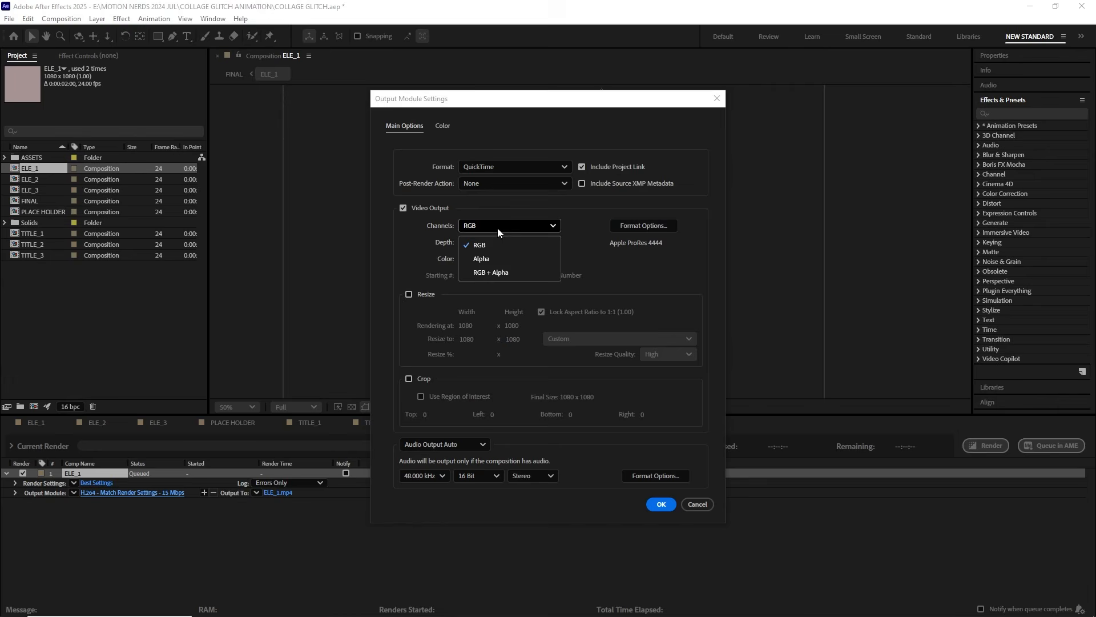
click(501, 271)
click(898, 518)
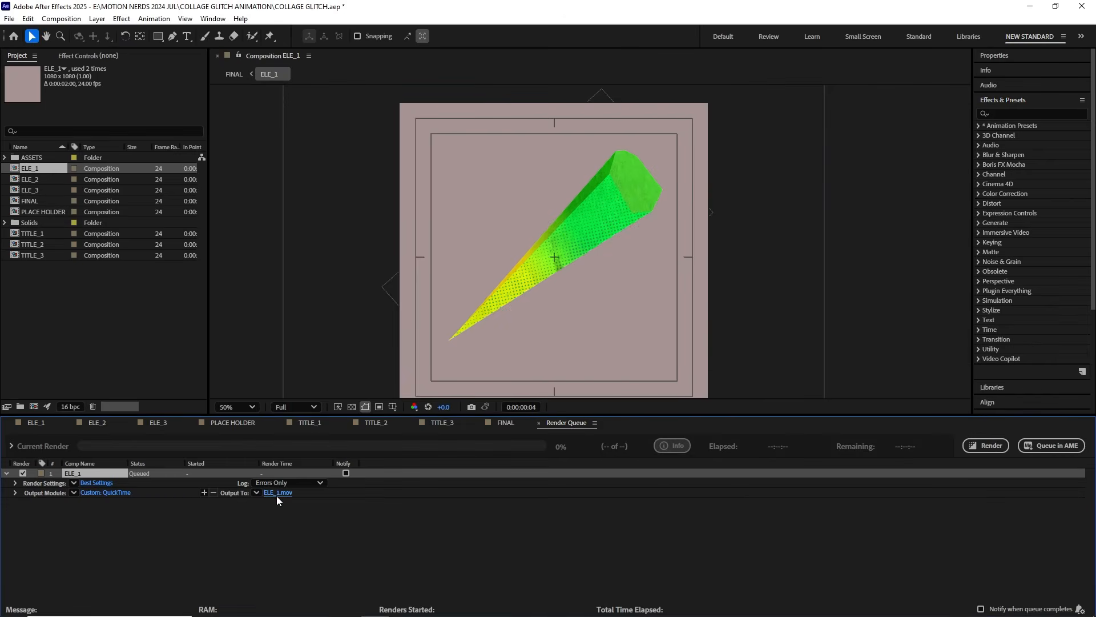
Step: Apply the Tritone effect to the rendered ELE_1.mov layer in the ELE_4 composition
double_click(215, 106)
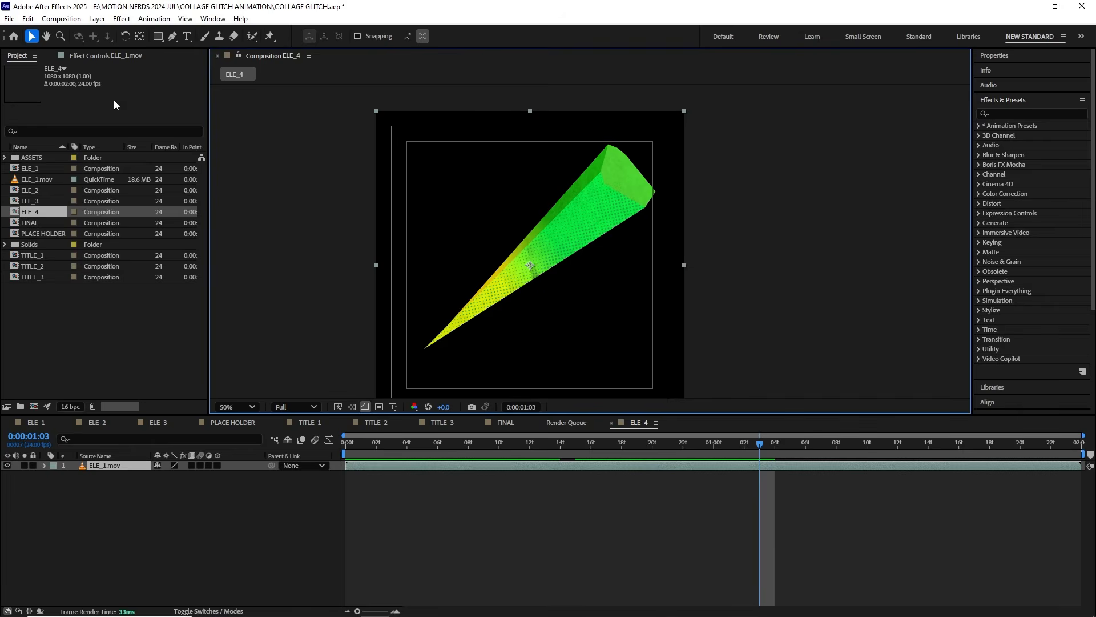
click(121, 18)
mouse_move(171, 165)
click(297, 582)
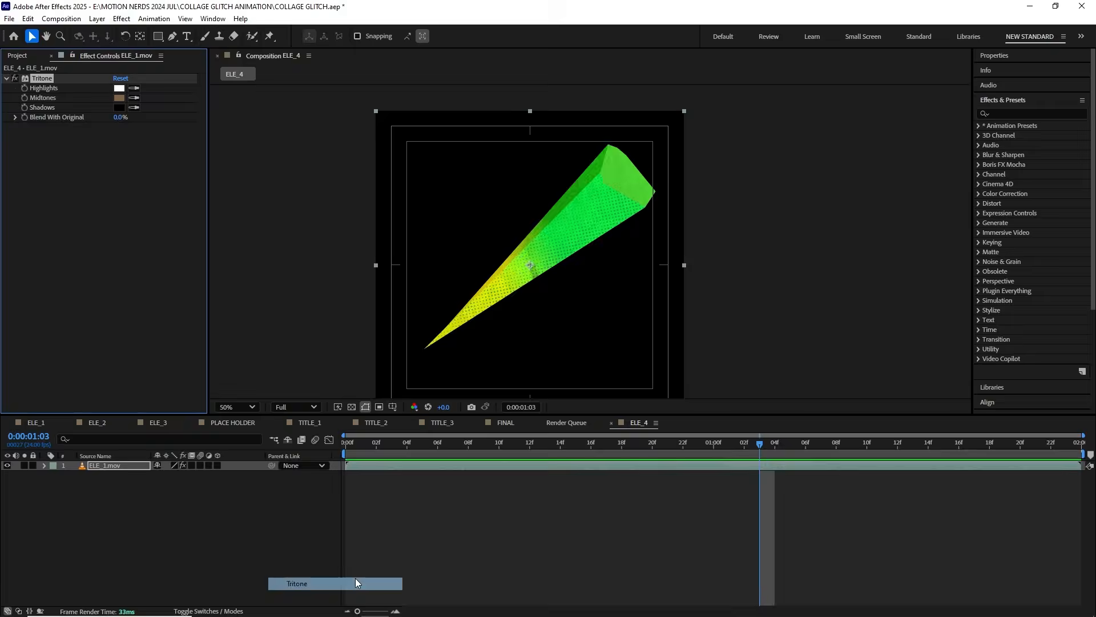
Step: Set the Tritone highlights colour on the ELE_1.mov shard to a light salmon pink
scroll(553, 251, up, 2)
scroll(479, 317, down, 2)
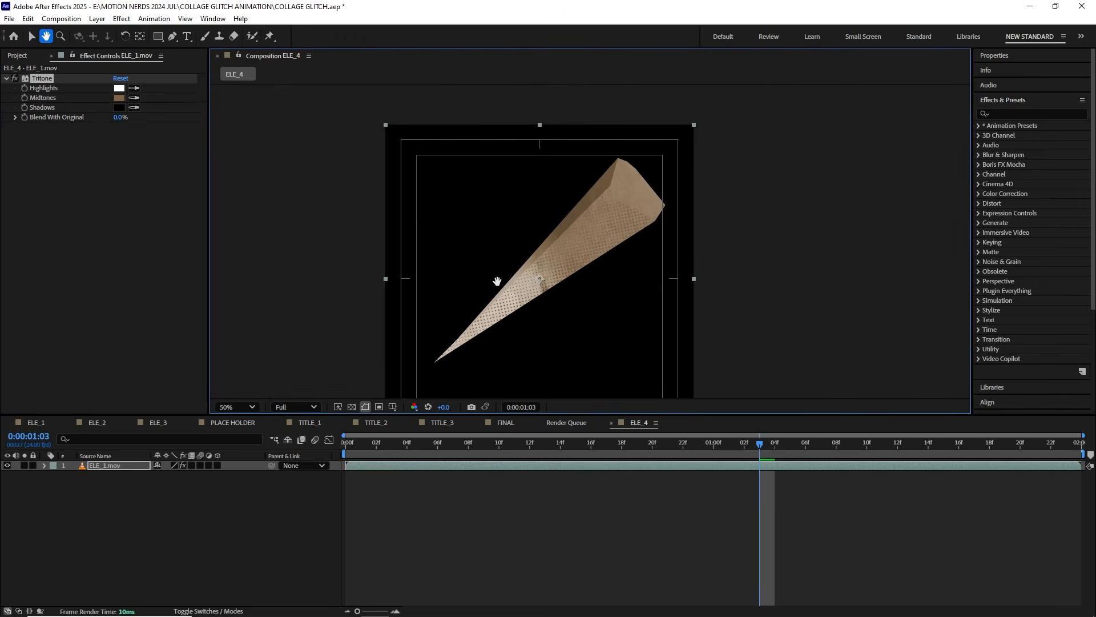
scroll(497, 282, up, 2)
click(119, 88)
drag(519, 228, 428, 301)
click(615, 296)
Step: Set the Tritone midtones to hot pink EE1576 and choose a new colour for the shadows
click(119, 97)
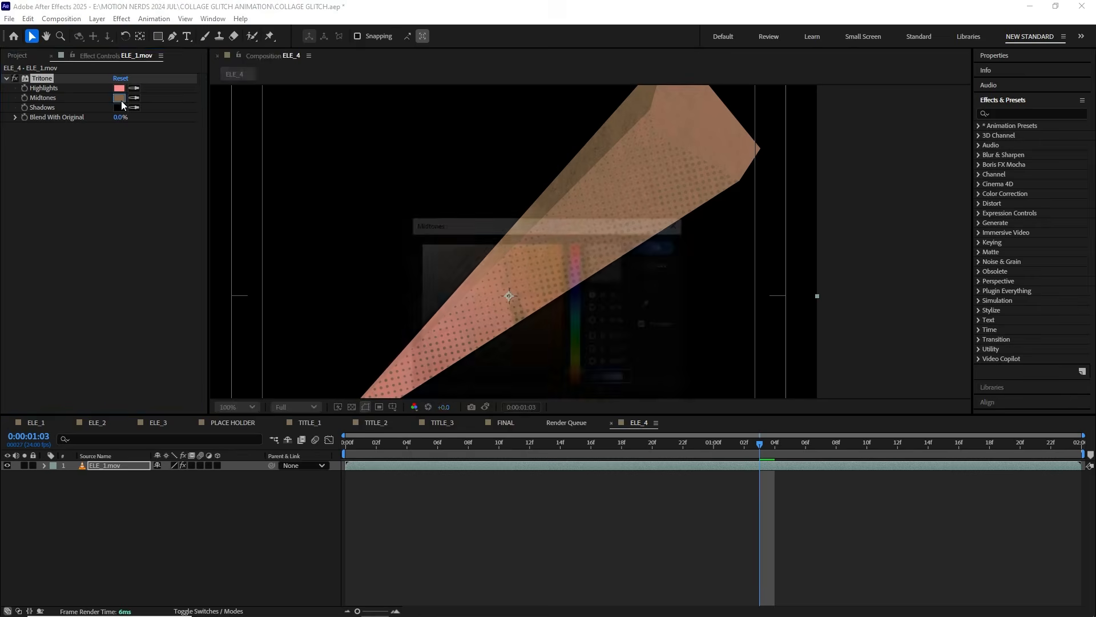
mouse_move(577, 268)
mouse_down()
mouse_move(577, 257)
mouse_move(551, 252)
mouse_move(584, 253)
mouse_up()
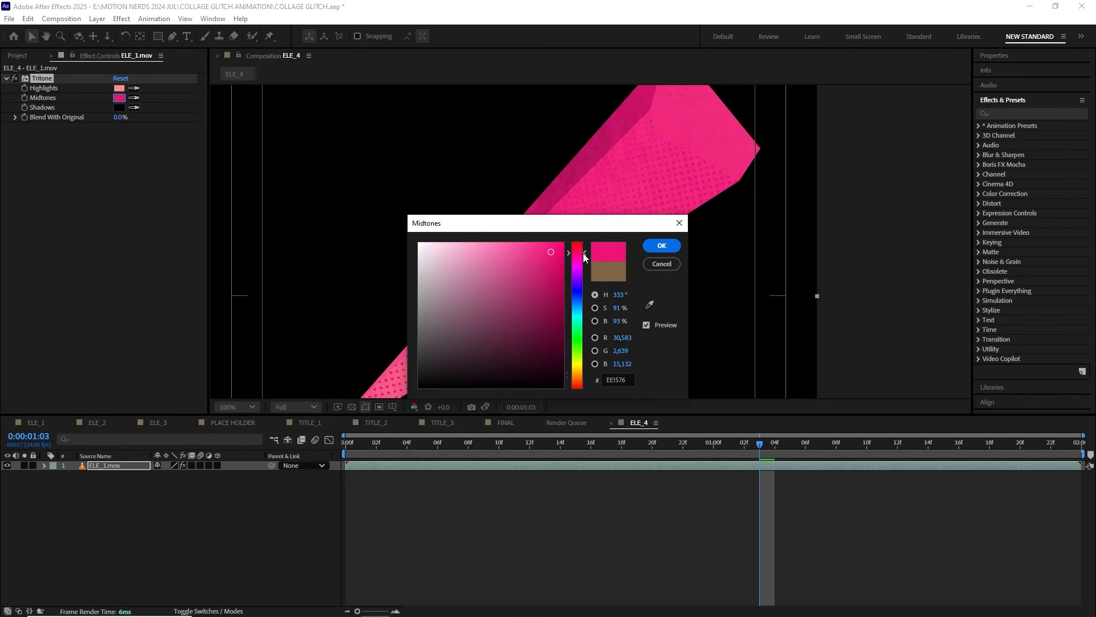
click(662, 246)
click(119, 108)
drag(551, 360, 555, 365)
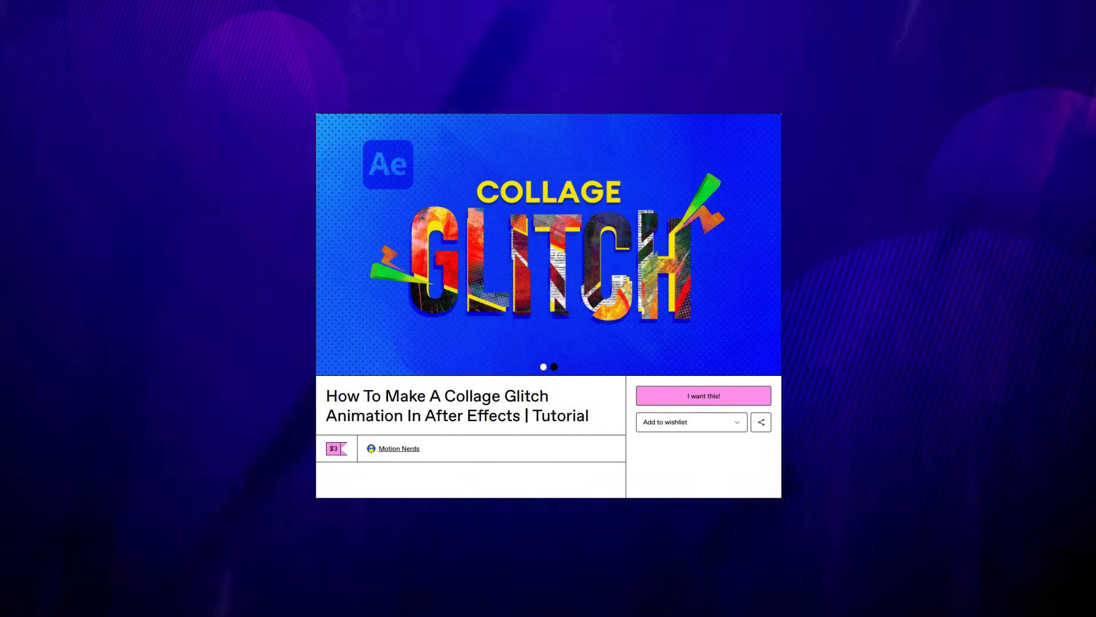